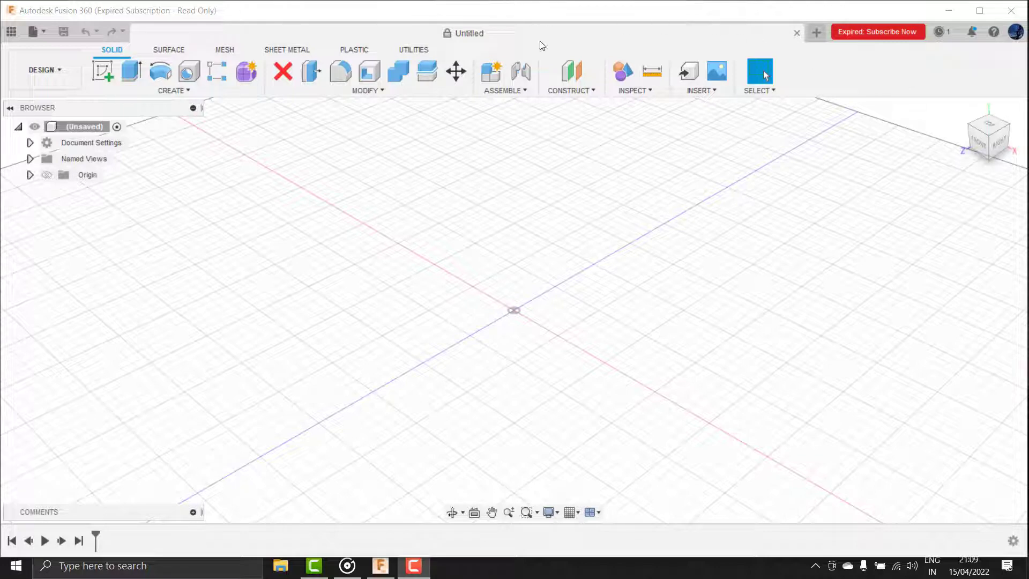
# Start a new sketch on the side (YZ) origin plane.
pyautogui.click(103, 69)
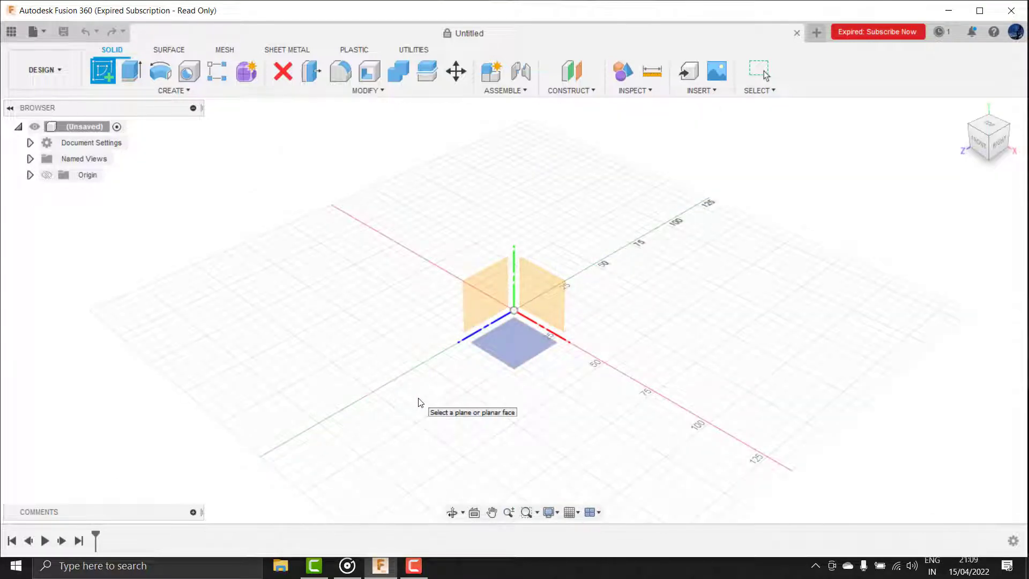
pyautogui.click(476, 282)
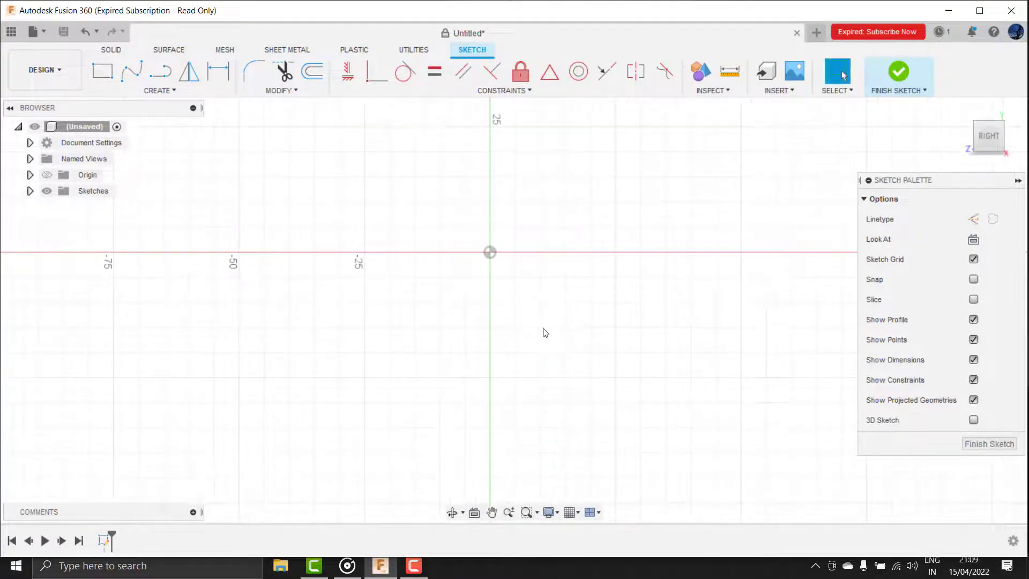
# Draw lines from the origin for the crown's top edge and a short step down the outer wall.
pyautogui.click(160, 71)
pyautogui.click(490, 252)
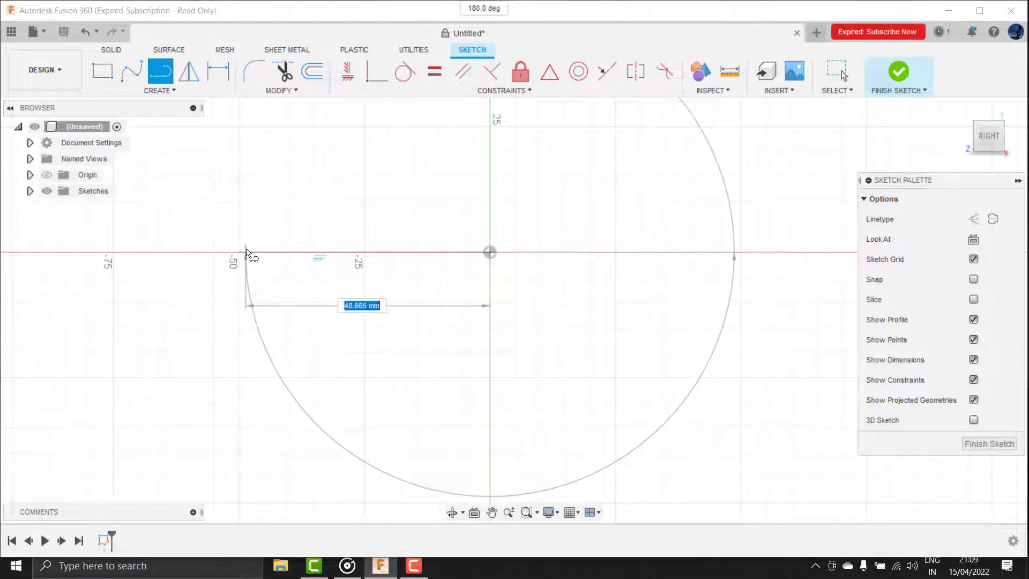
pyautogui.moveTo(246, 248); pyautogui.dragTo(421, 214, button='middle')
pyautogui.click(369, 216)
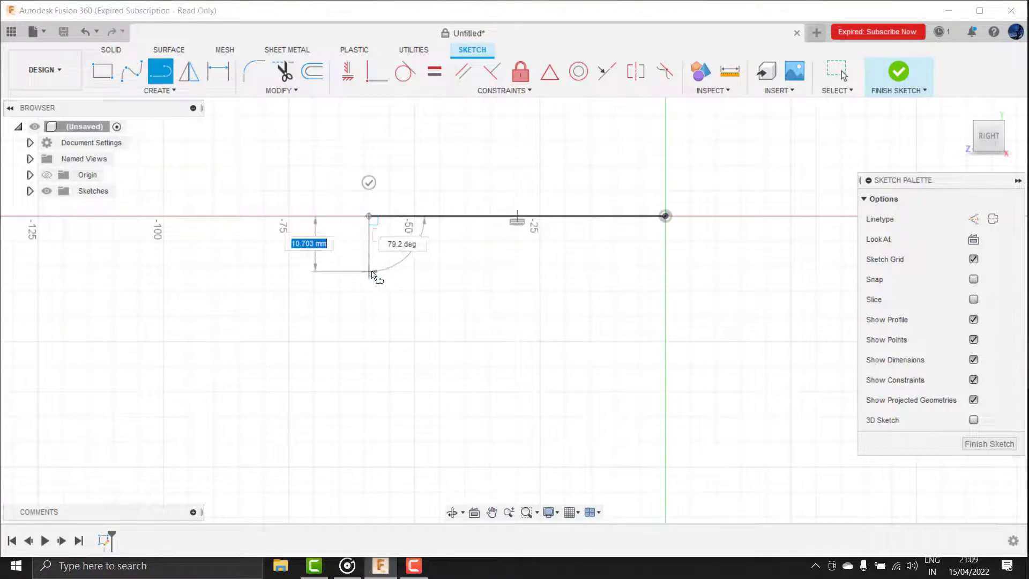
pyautogui.click(412, 262)
pyautogui.moveTo(412, 263); pyautogui.dragTo(412, 297)
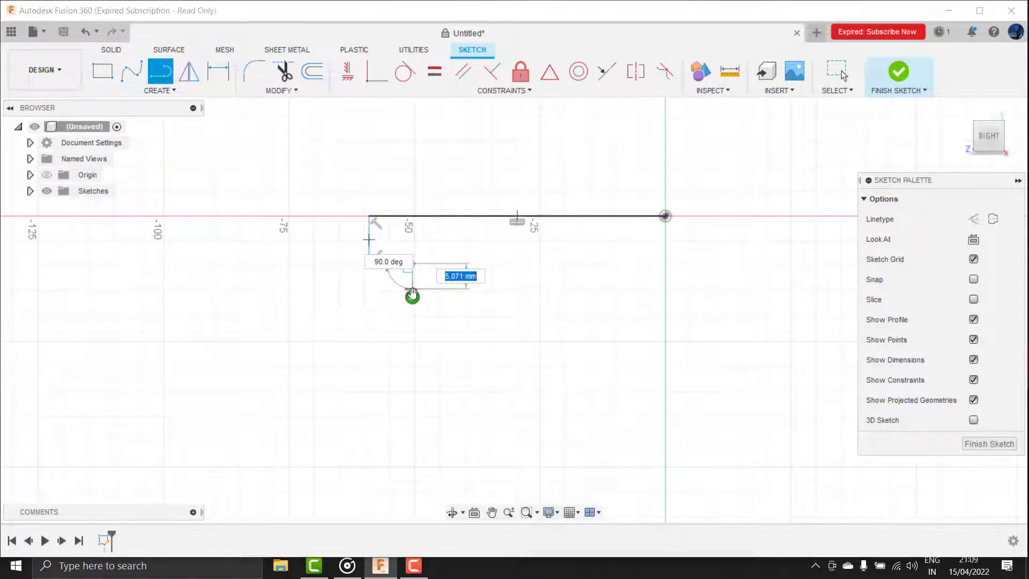
pyautogui.press('Escape')
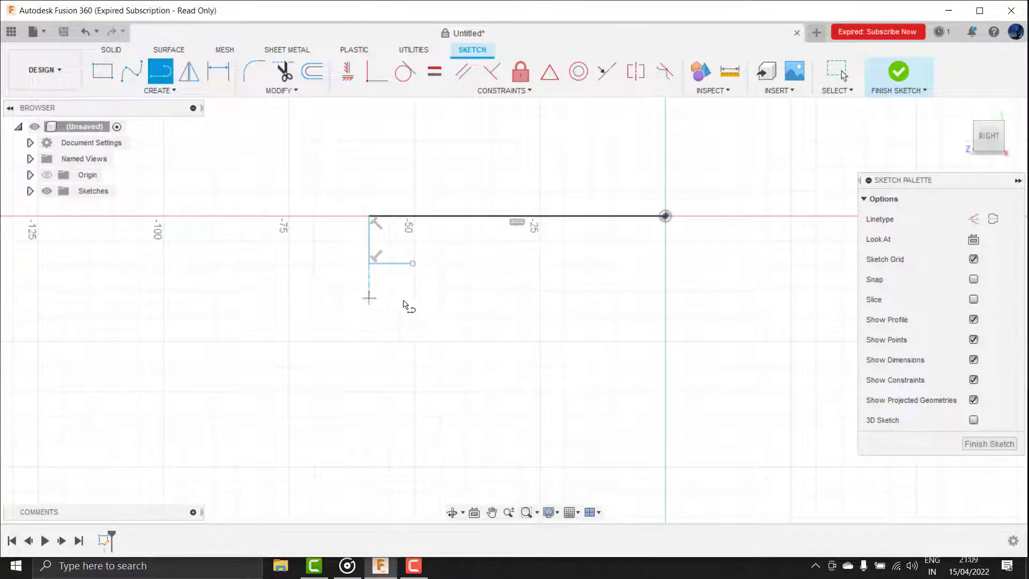
# Continue the outer wall down with two notched ring grooves.
pyautogui.click(412, 265)
pyautogui.click(413, 299)
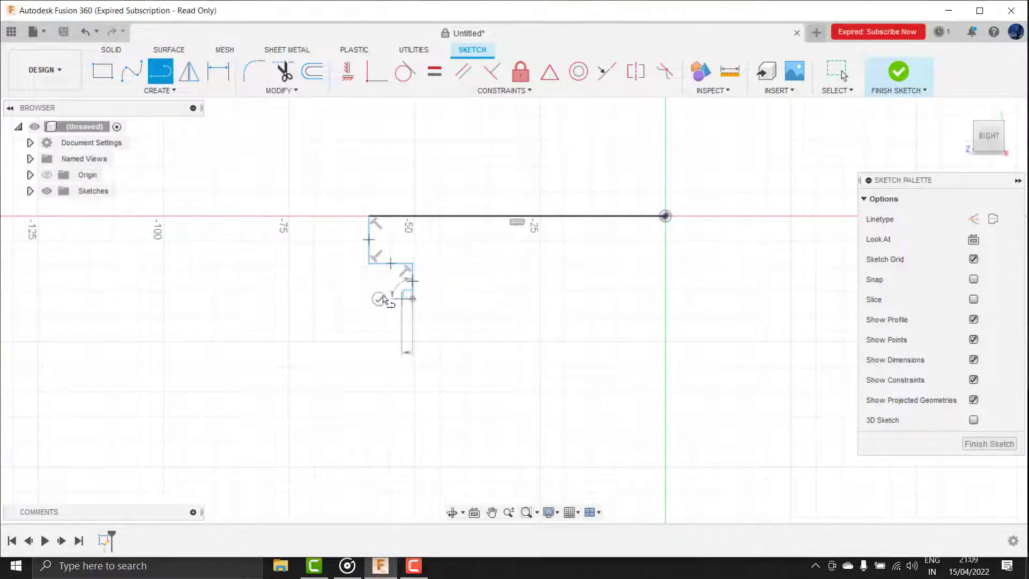
pyautogui.click(369, 298)
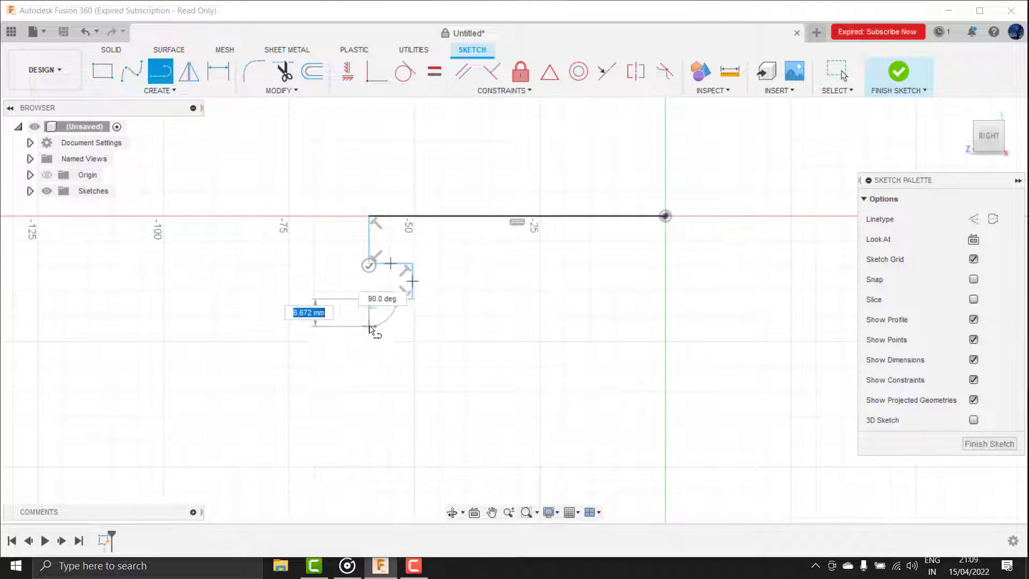
pyautogui.click(369, 332)
pyautogui.click(413, 333)
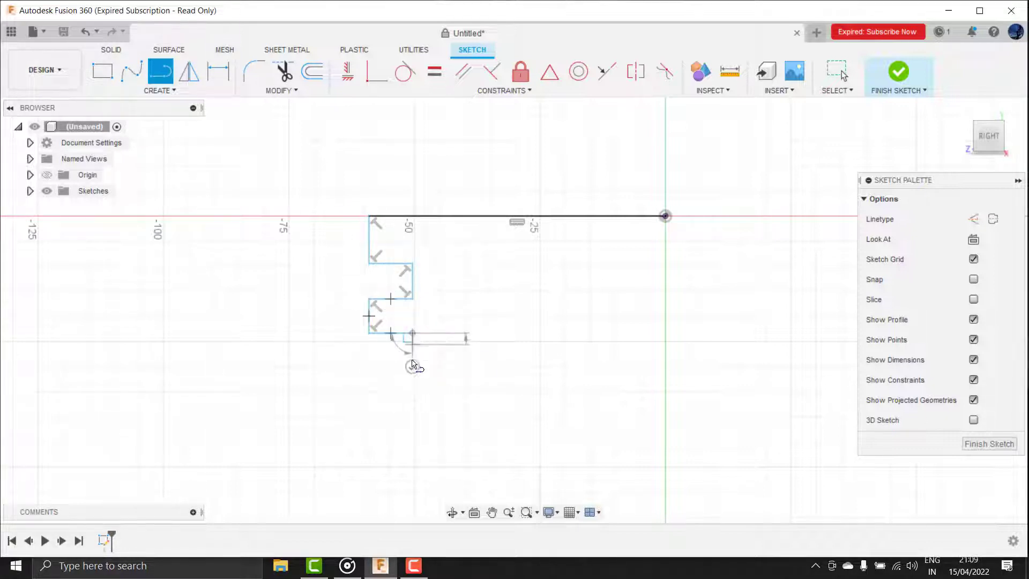
pyautogui.click(412, 375)
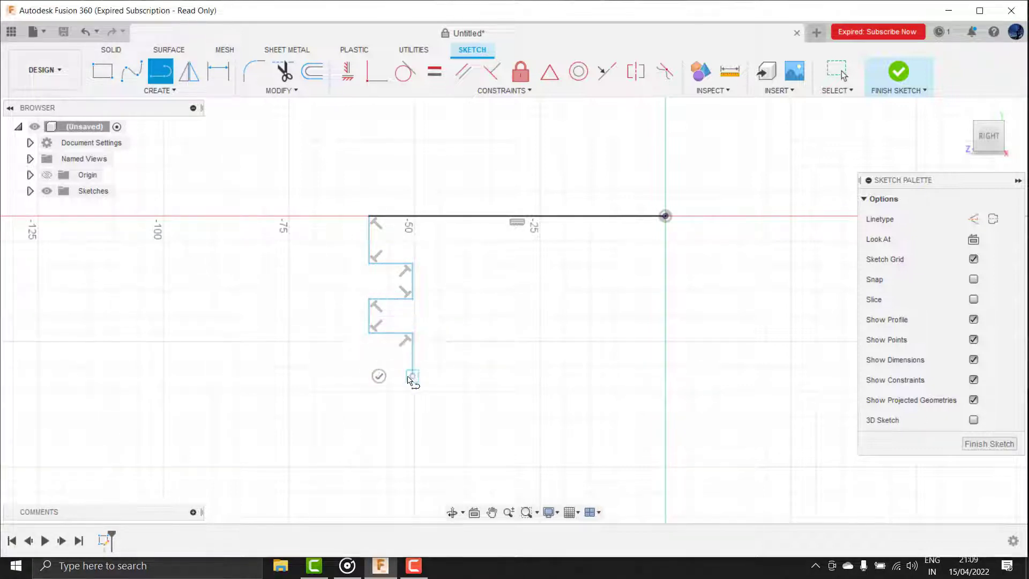
pyautogui.click(369, 376)
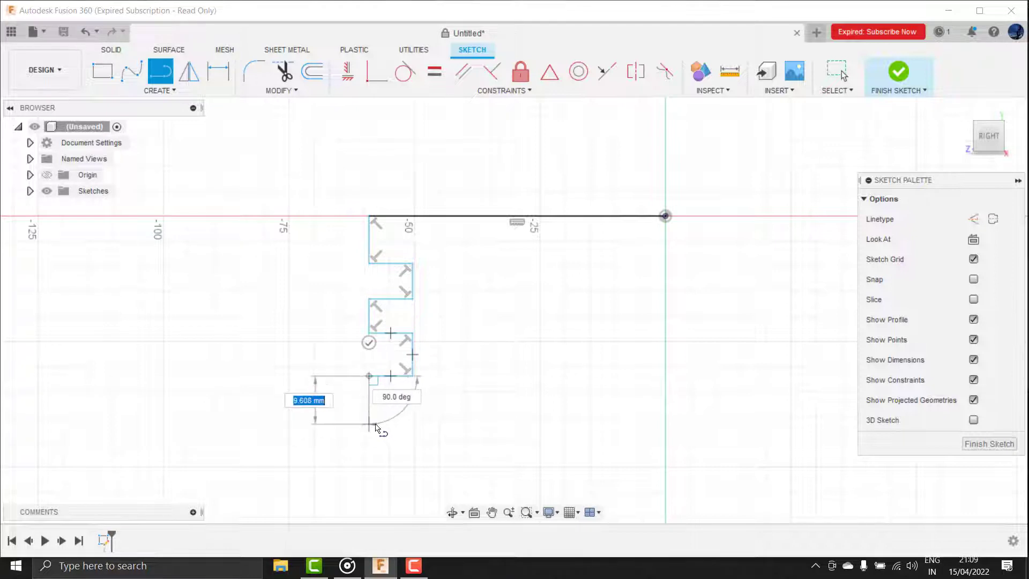
# Run the wall to the skirt bottom, add the inner wall and crown underside, and close the profile.
pyautogui.scroll(-2, 373, 428)
pyautogui.moveTo(374, 428); pyautogui.dragTo(364, 330, button='middle')
pyautogui.scroll(-1, 356, 466)
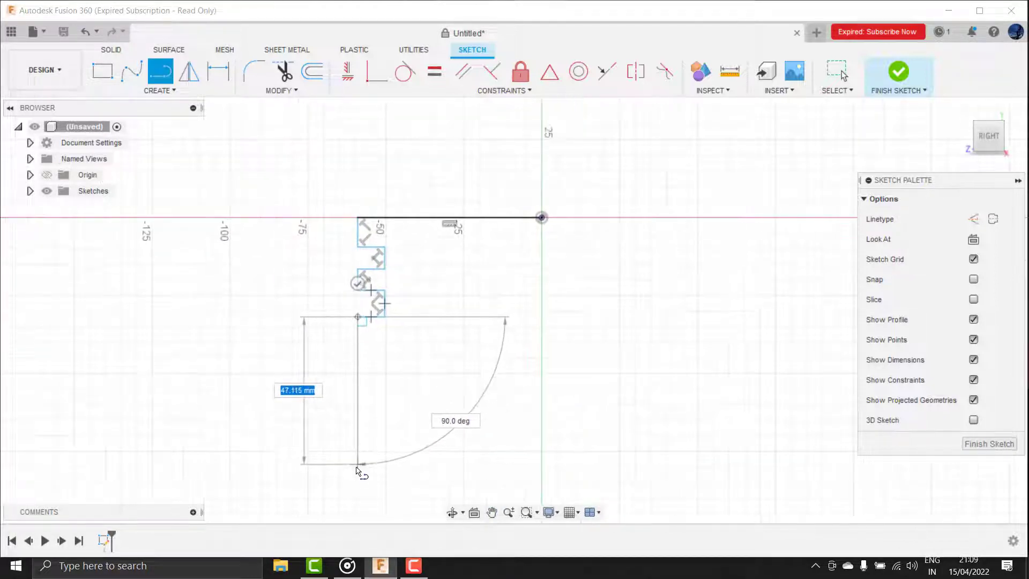
pyautogui.click(357, 470)
pyautogui.click(417, 471)
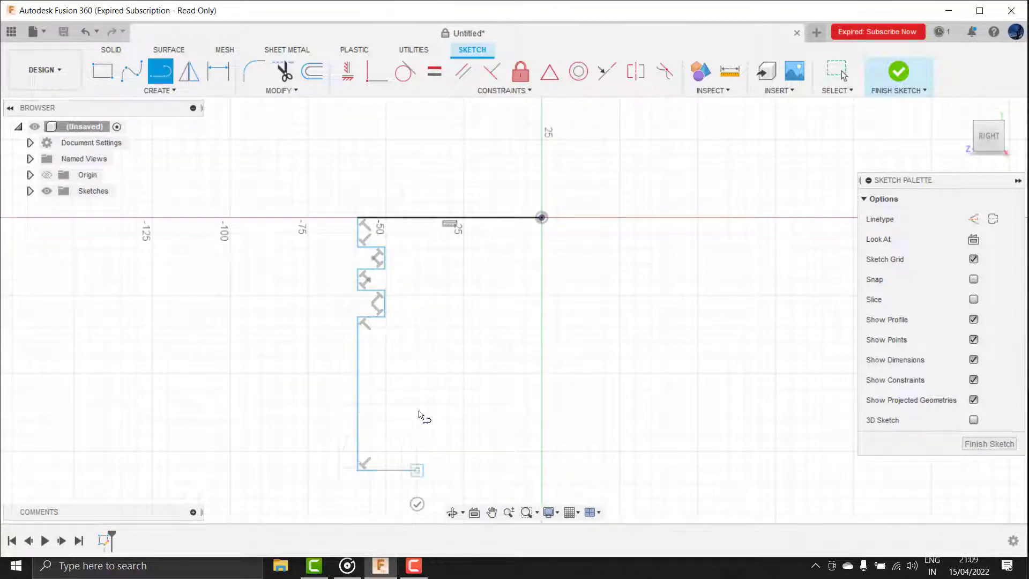
pyautogui.click(417, 248)
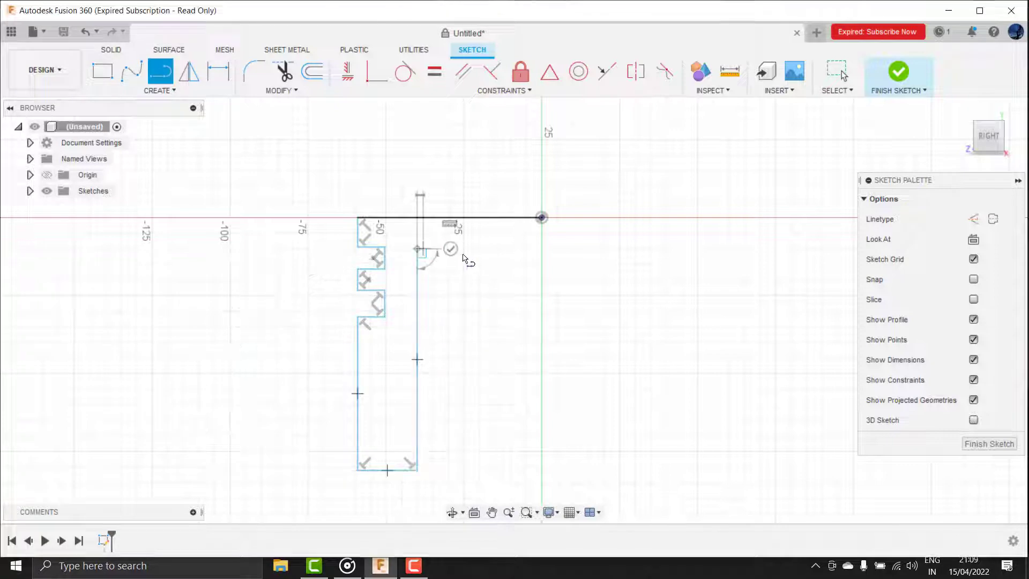
pyautogui.click(542, 248)
pyautogui.click(541, 218)
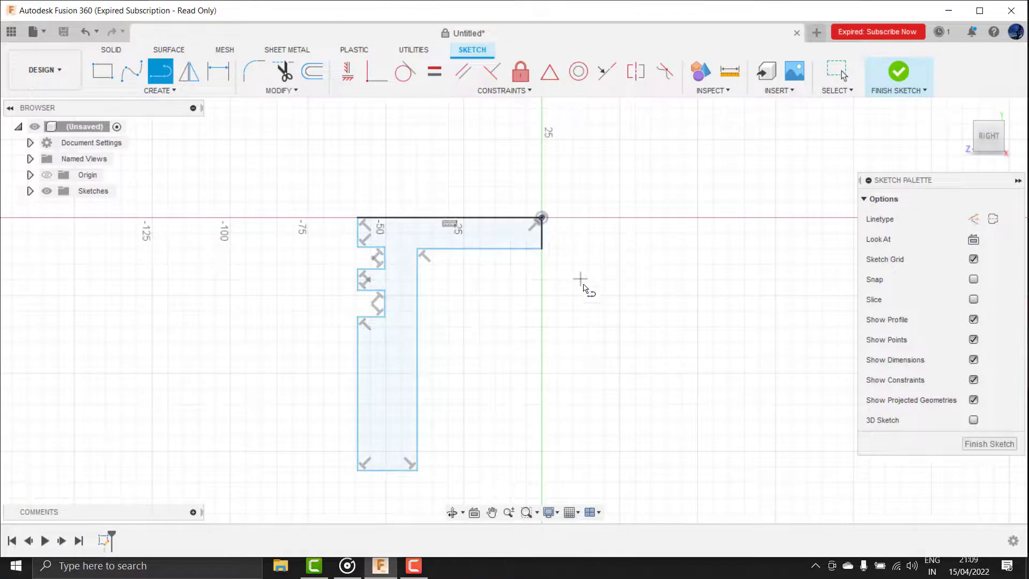
# Dimension the crown's top edge width to 60 mm.
pyautogui.scroll(1, 394, 220)
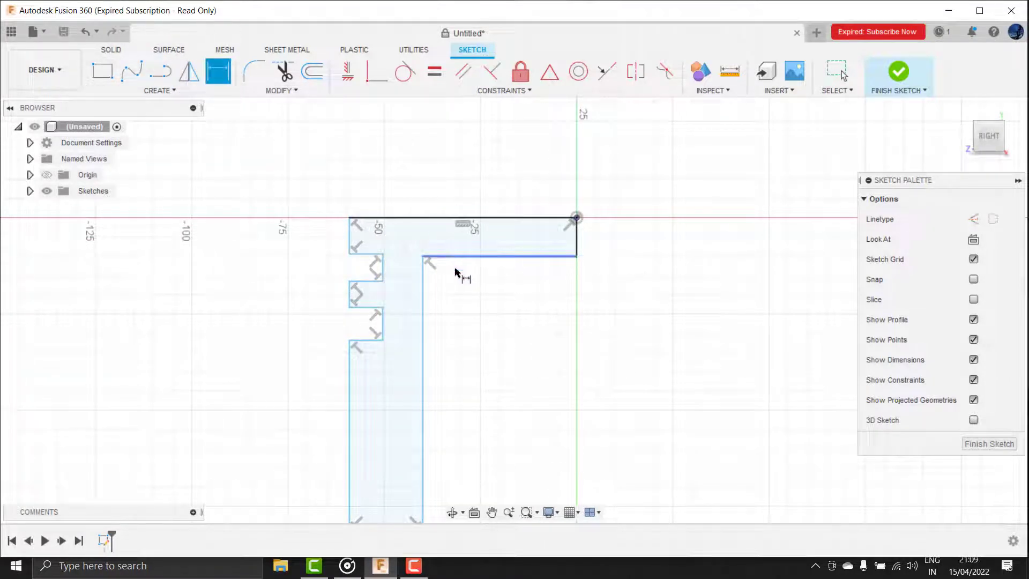
pyautogui.moveTo(460, 290); pyautogui.dragTo(461, 231, button='middle')
pyautogui.press('d')
pyautogui.click(427, 158)
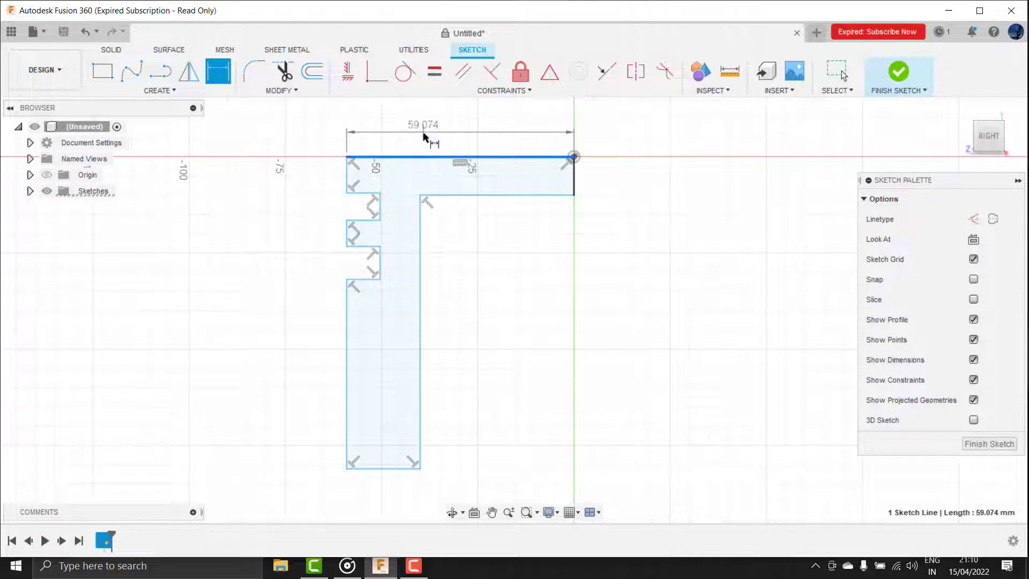
pyautogui.moveTo(425, 138); pyautogui.dragTo(436, 166, button='middle')
pyautogui.click(437, 146)
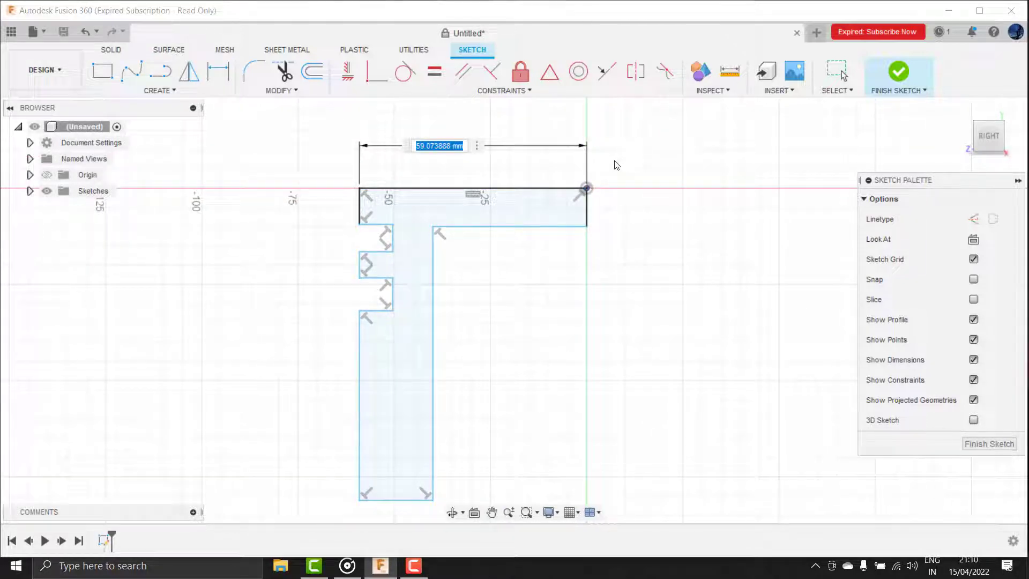
pyautogui.write('60')
pyautogui.press('Return')
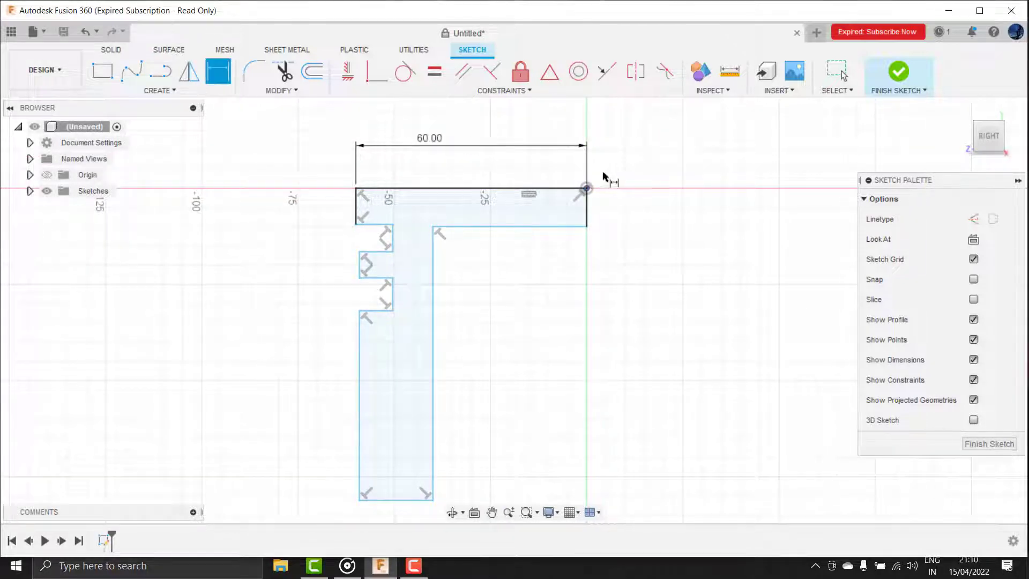
# Add two more 60 mm width dimensions from outer-wall points to the centre axis.
pyautogui.scroll(1, 393, 265)
pyautogui.click(355, 251)
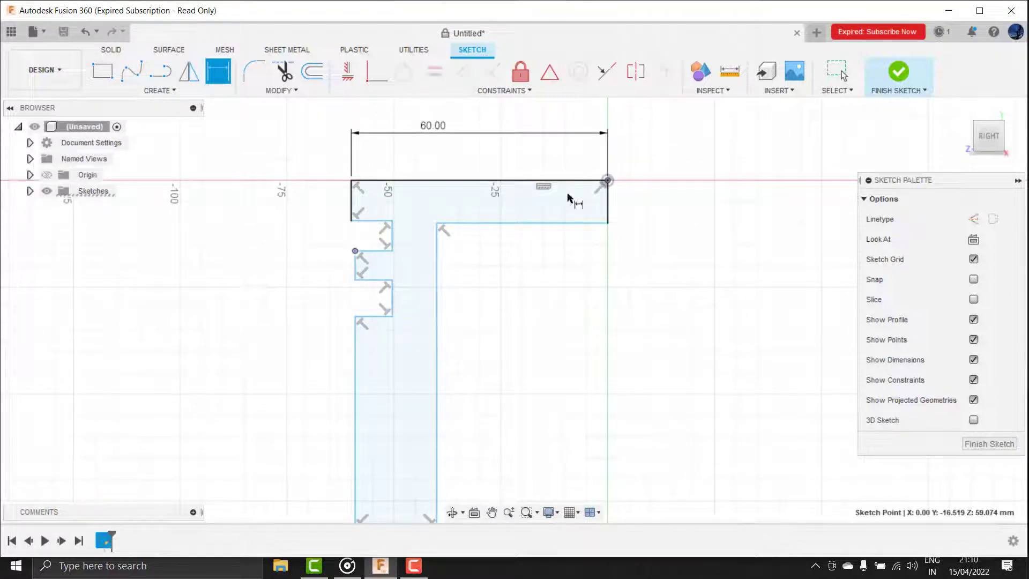
pyautogui.click(608, 181)
pyautogui.moveTo(515, 118); pyautogui.dragTo(518, 174, button='middle')
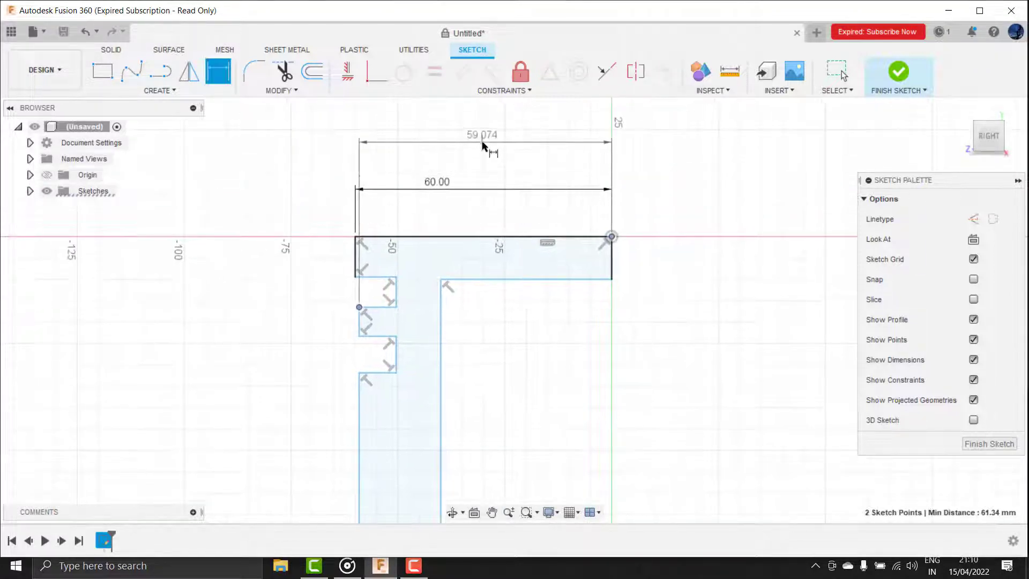
pyautogui.click(484, 142)
pyautogui.write('60')
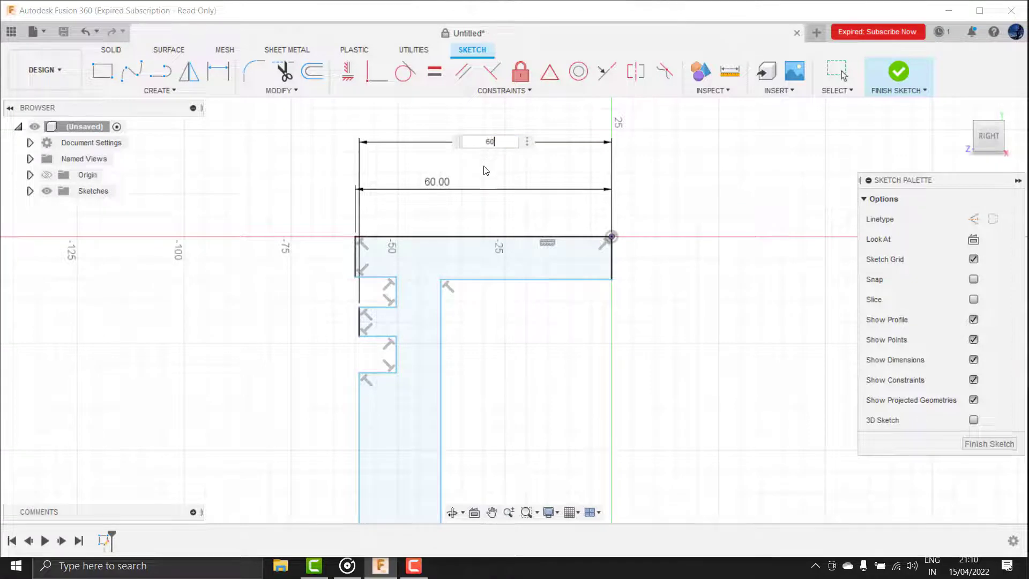
pyautogui.press('Return')
pyautogui.click(359, 372)
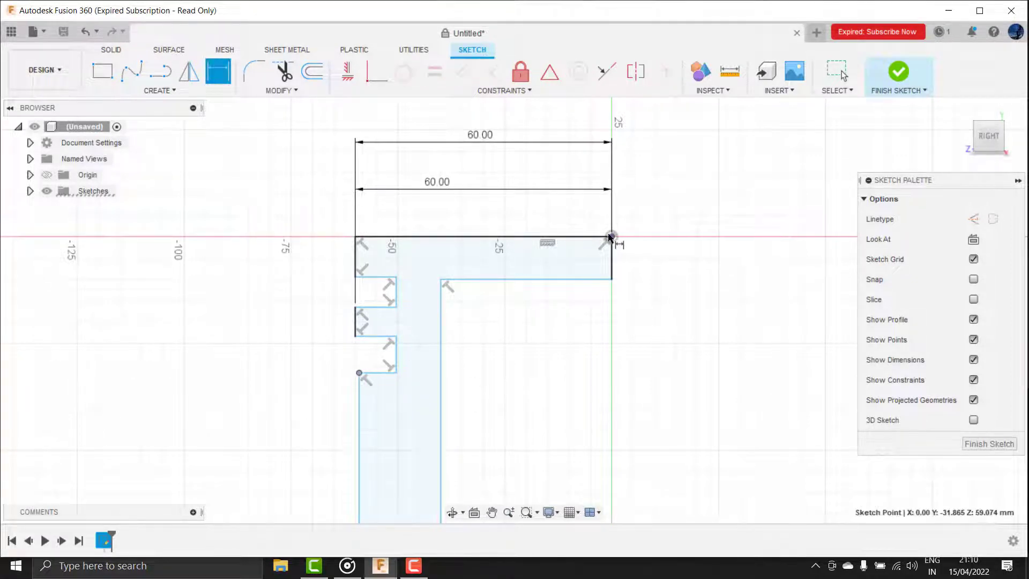
pyautogui.click(611, 236)
pyautogui.moveTo(523, 121); pyautogui.dragTo(524, 172, button='middle')
pyautogui.click(517, 142)
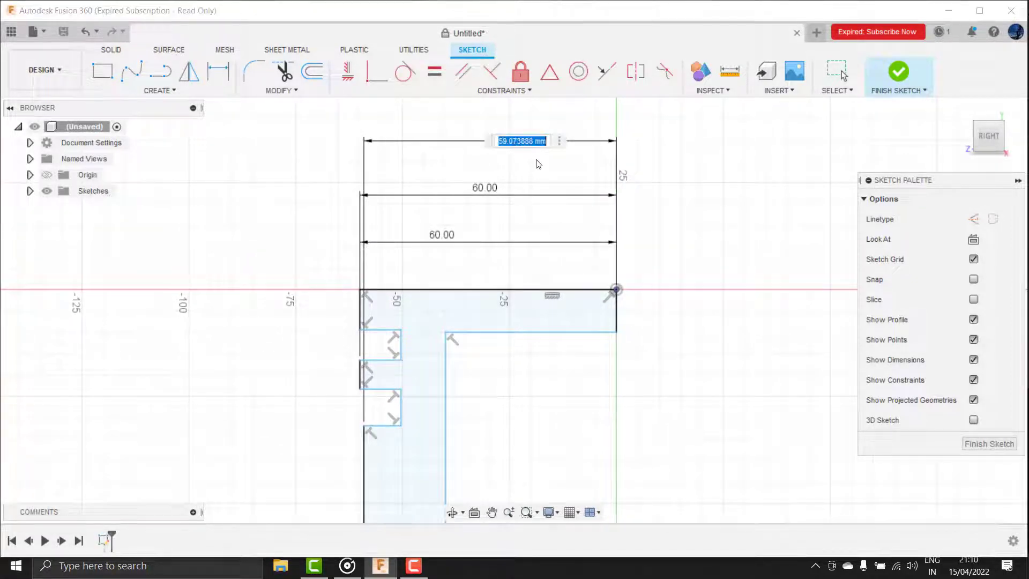
pyautogui.write('60')
pyautogui.press('Return')
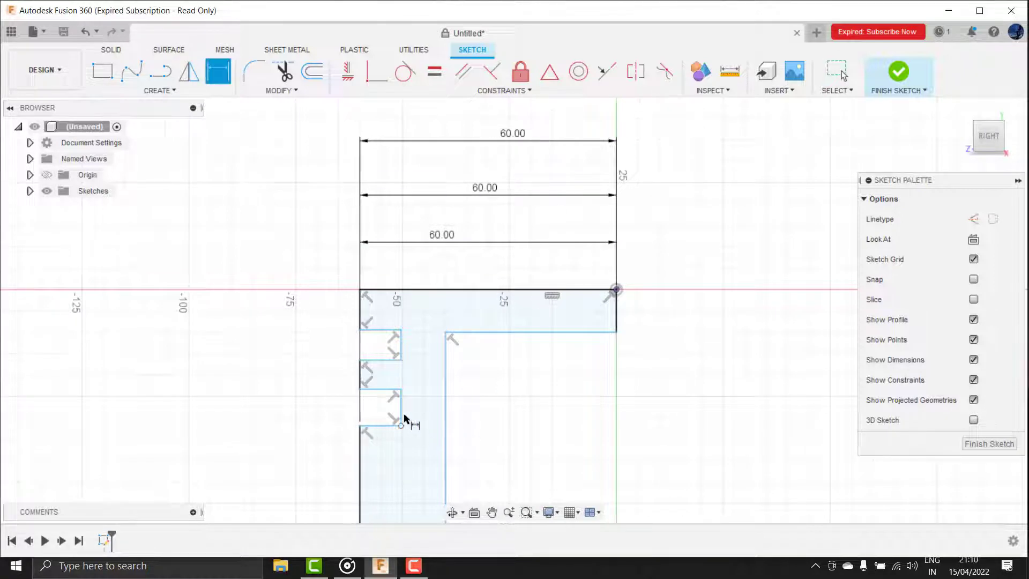
# Size the first groove 10 mm deep and 5 mm high.
pyautogui.scroll(1, 424, 391)
pyautogui.moveTo(431, 368)
pyautogui.mouseDown(button='middle')
pyautogui.moveTo(411, 211)
pyautogui.moveTo(390, 241)
pyautogui.mouseUp(button='middle')
pyautogui.scroll(-1, 410, 193)
pyautogui.scroll(1, 404, 172)
pyautogui.click(389, 250)
pyautogui.click(396, 227)
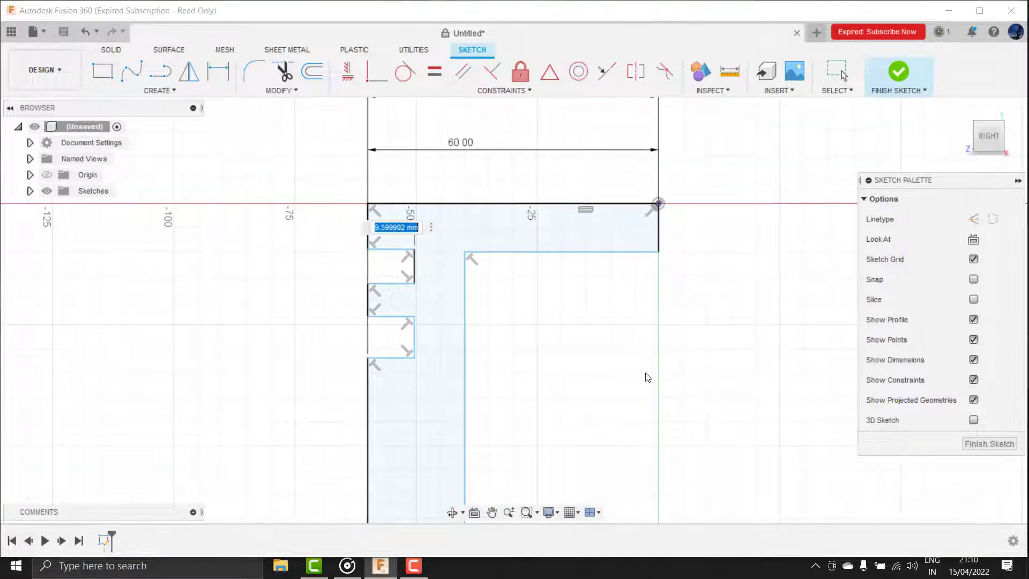
pyautogui.write('10')
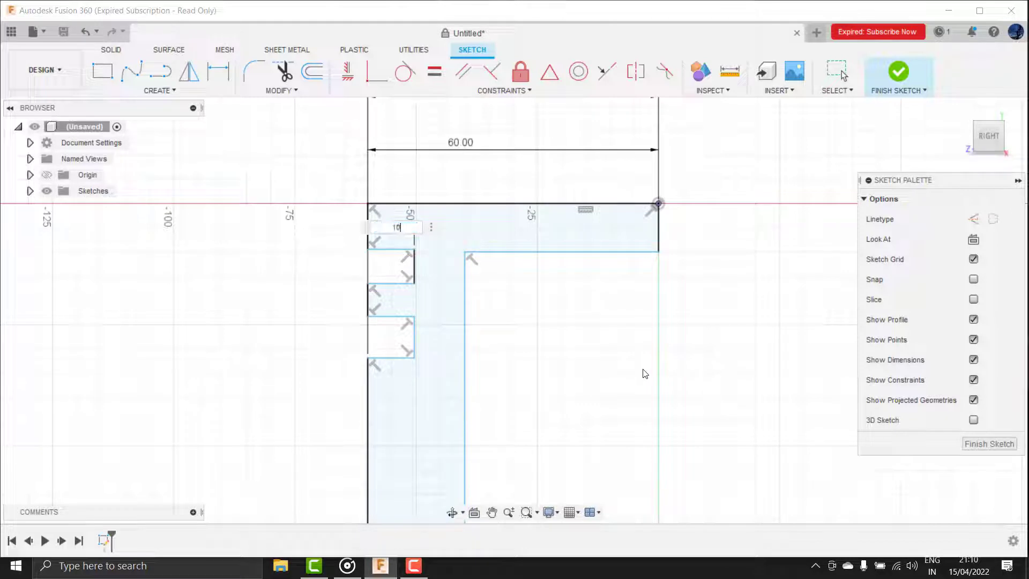
pyautogui.press('Return')
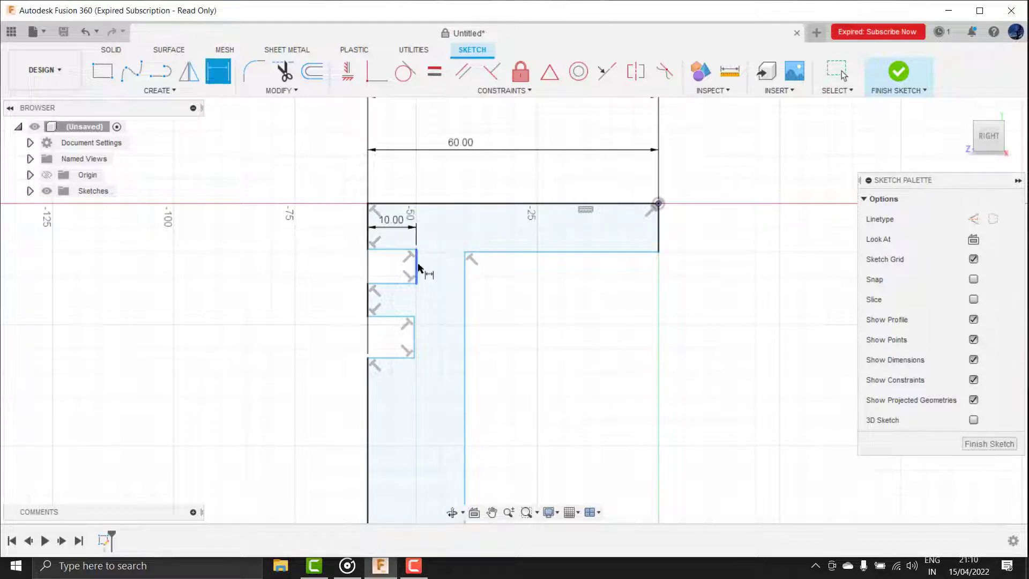
pyautogui.click(418, 267)
pyautogui.write('5')
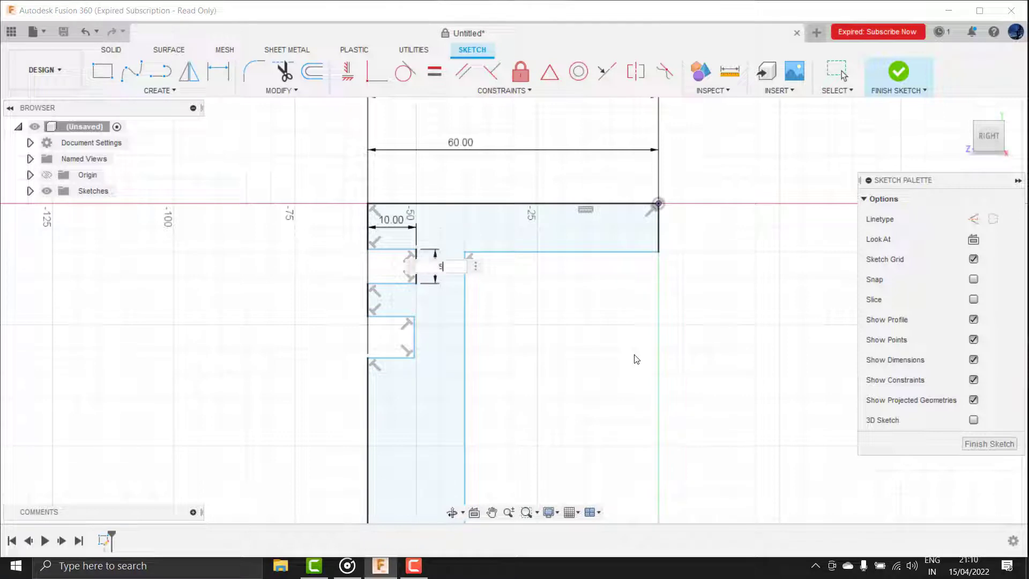
pyautogui.press('Return')
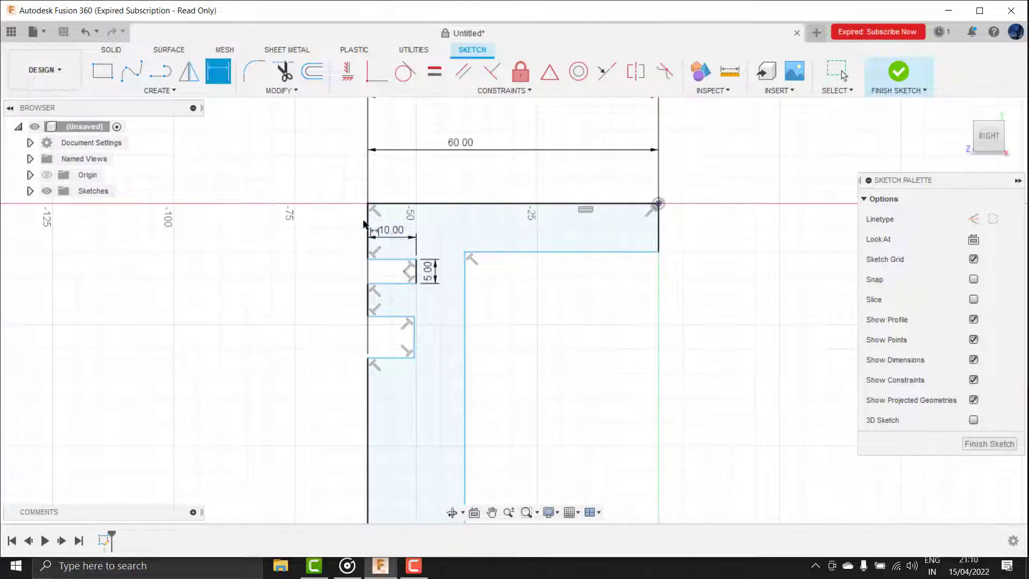
# Place the first groove 10 mm below the top, with a 7 mm gap to the second groove.
pyautogui.moveTo(443, 319); pyautogui.dragTo(448, 295, button='middle')
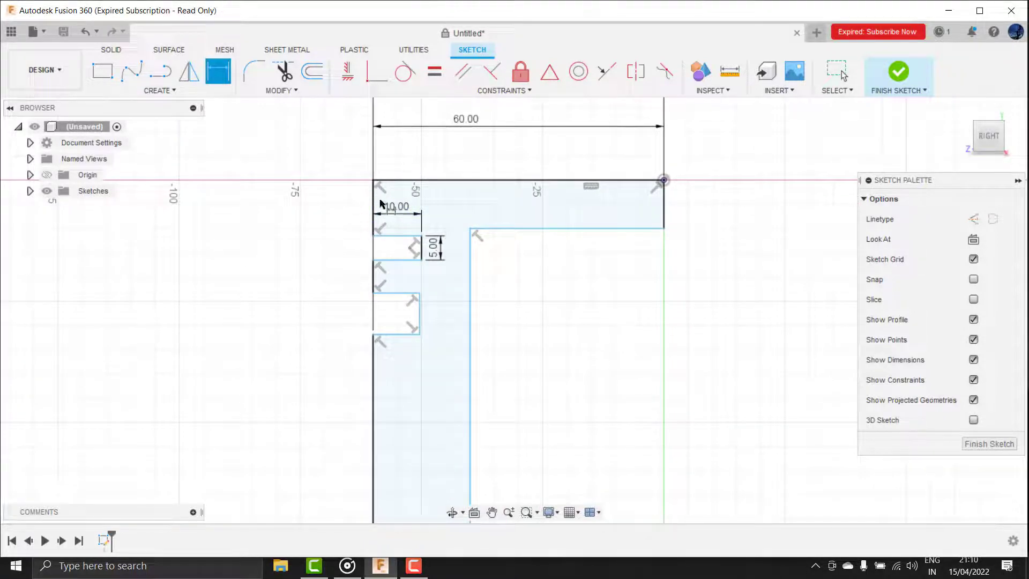
pyautogui.click(375, 203)
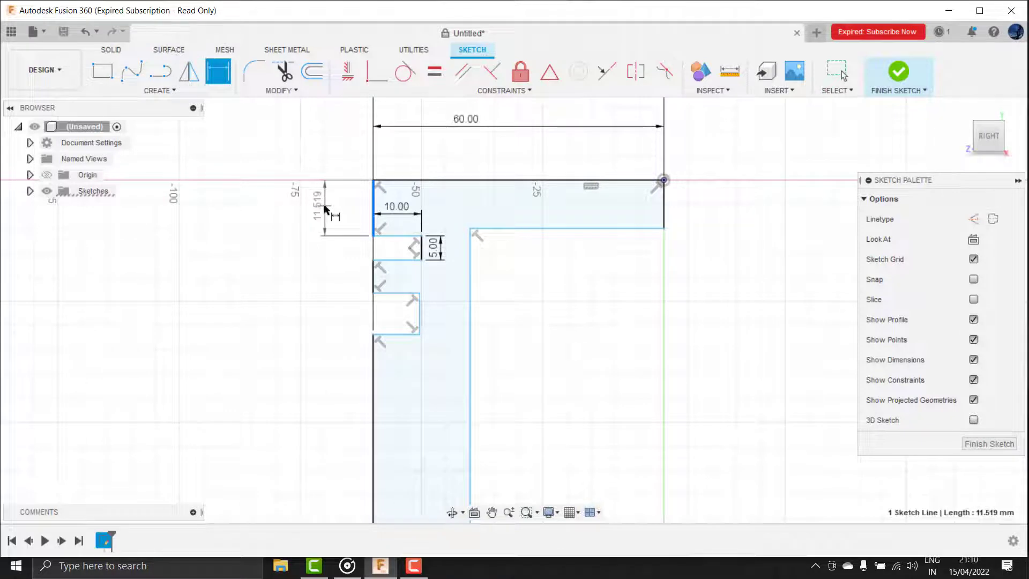
pyautogui.click(325, 208)
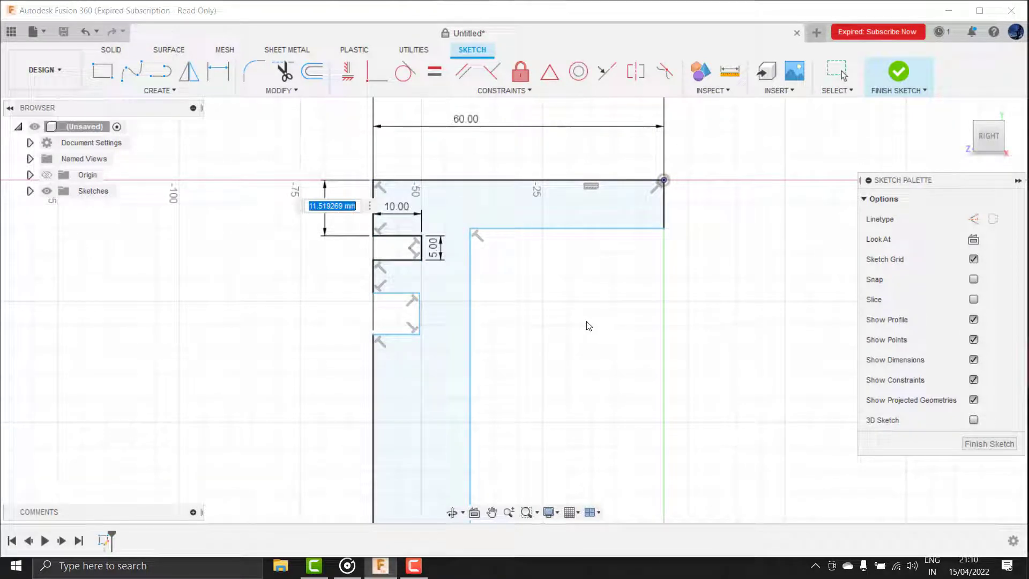
pyautogui.write('10')
pyautogui.press('Return')
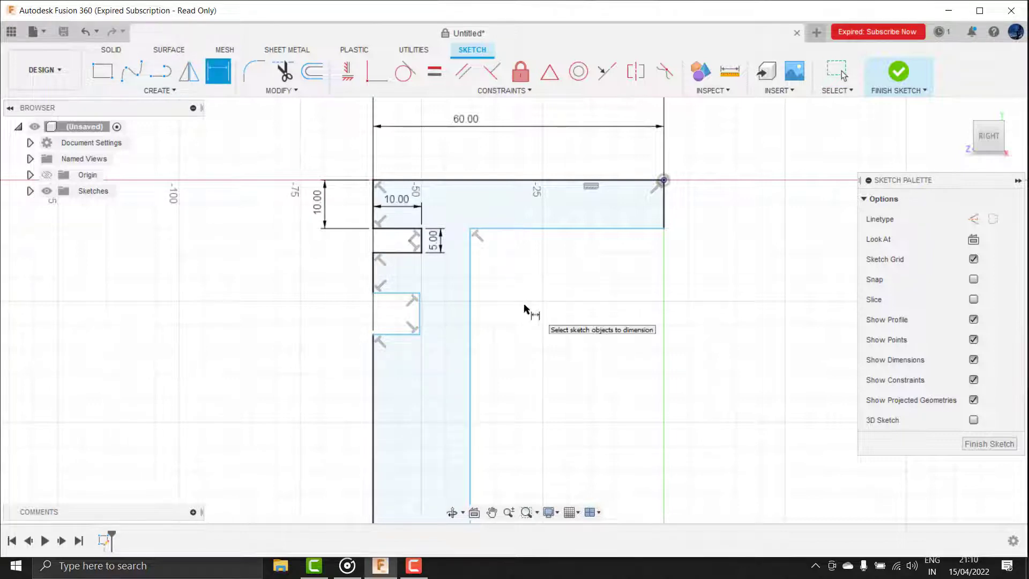
pyautogui.scroll(1, 413, 332)
pyautogui.moveTo(413, 332); pyautogui.dragTo(412, 296, button='middle')
pyautogui.click(375, 253)
pyautogui.click(375, 209)
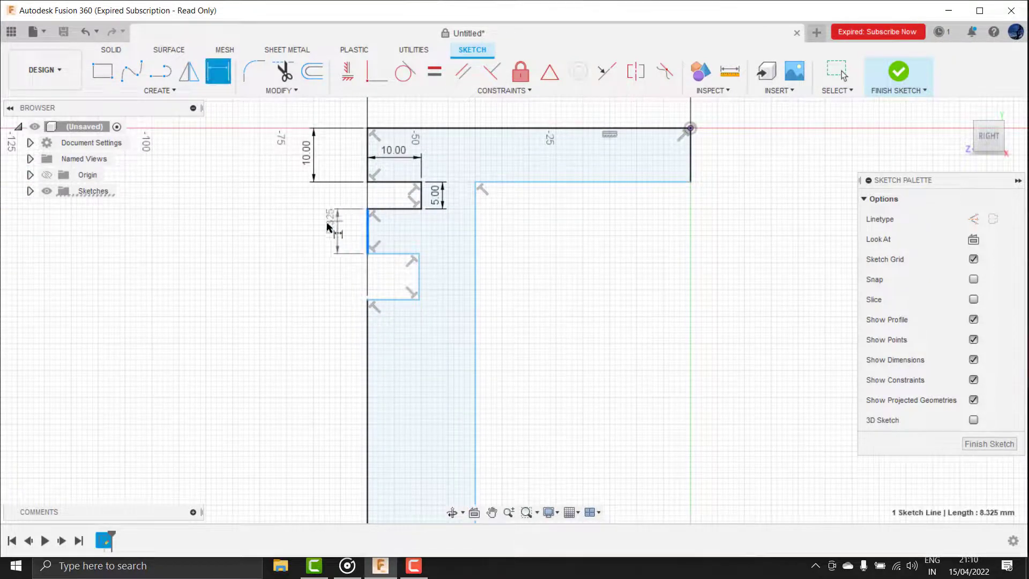
pyautogui.click(322, 232)
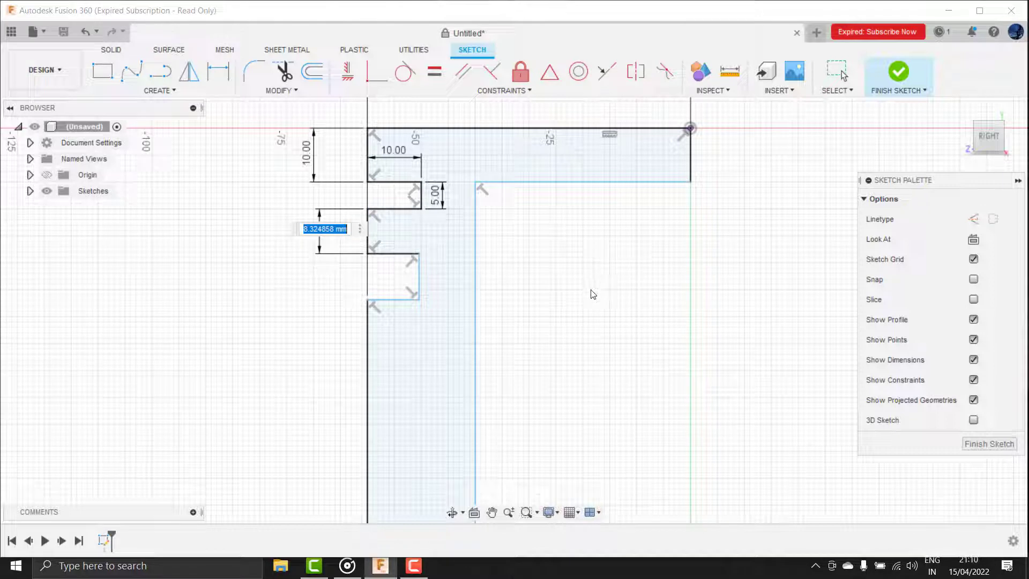
pyautogui.scroll(1, 334, 213)
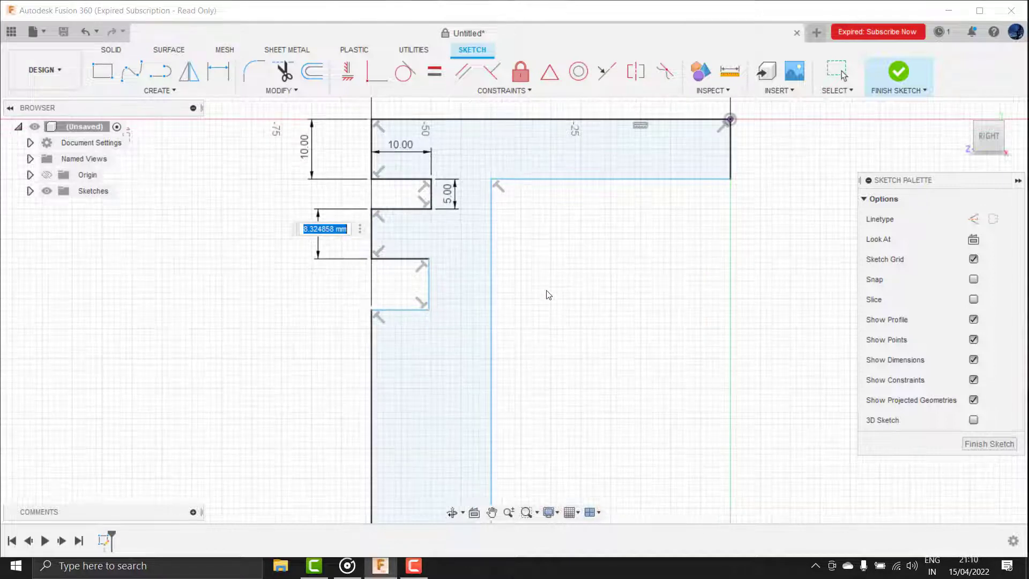
pyautogui.write('7')
pyautogui.press('Return')
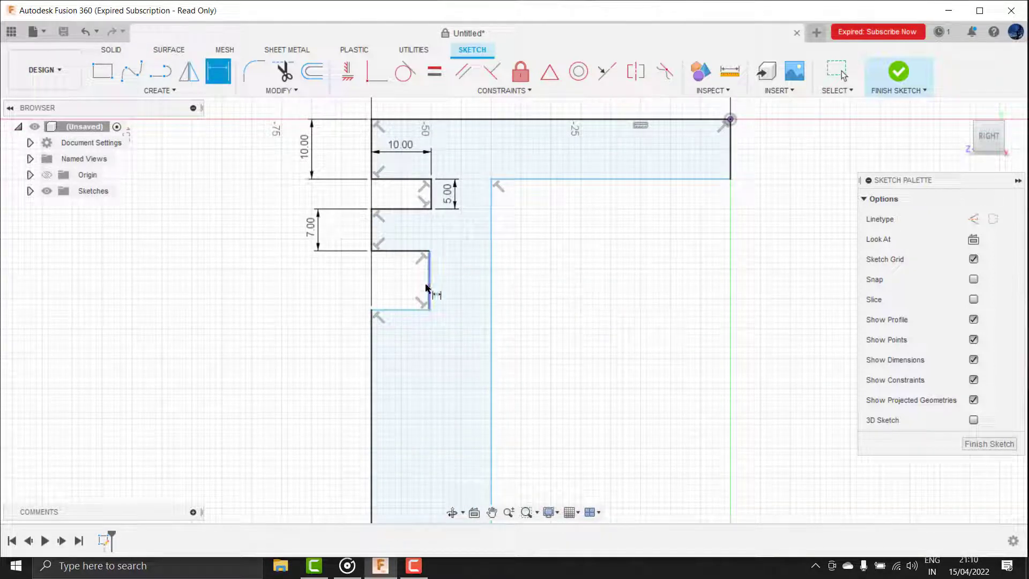
# Size the lower groove 10 mm wide and 5 mm high.
pyautogui.click(394, 250)
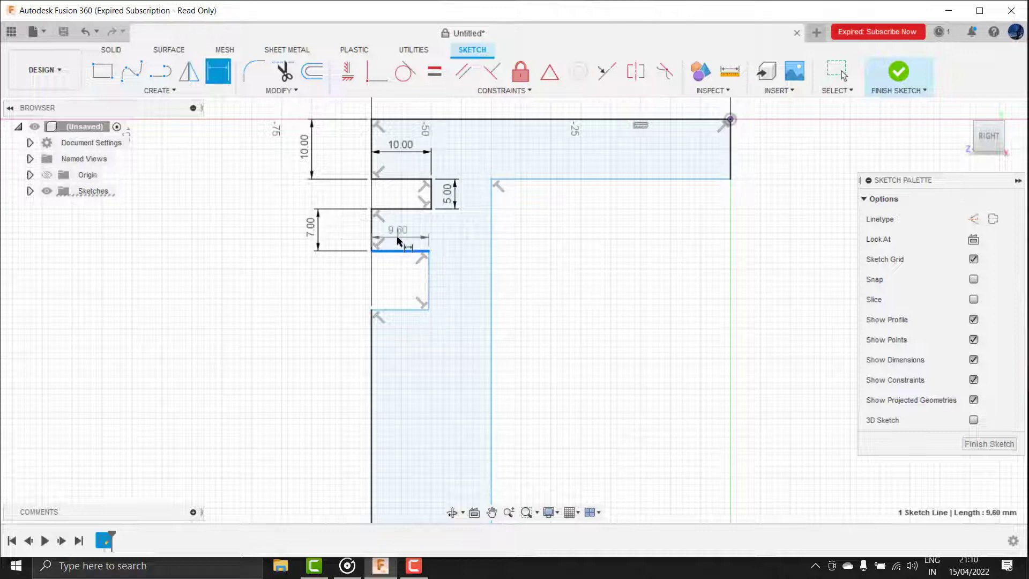
pyautogui.click(443, 241)
pyautogui.write('10')
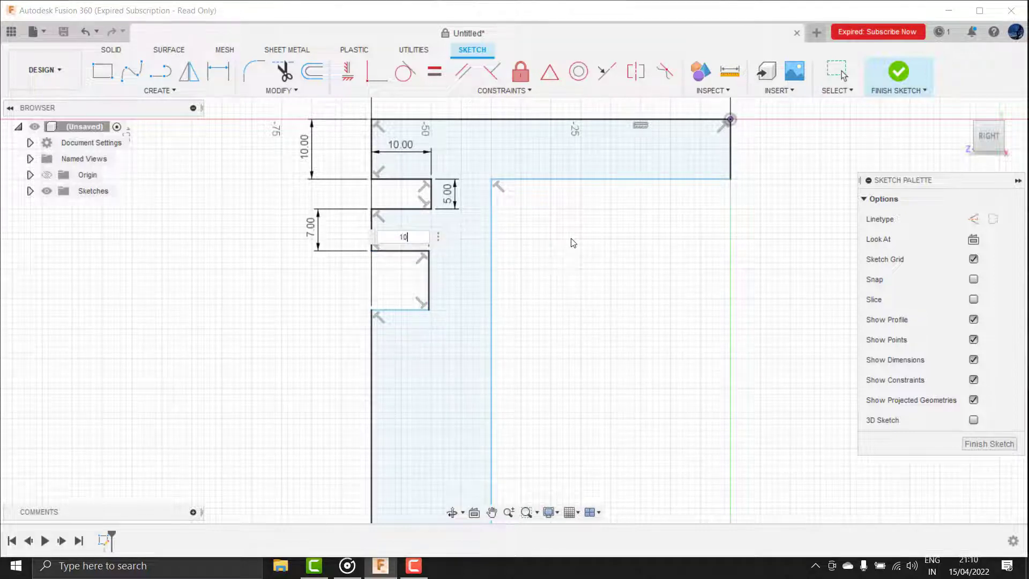
pyautogui.press('Return')
pyautogui.click(436, 291)
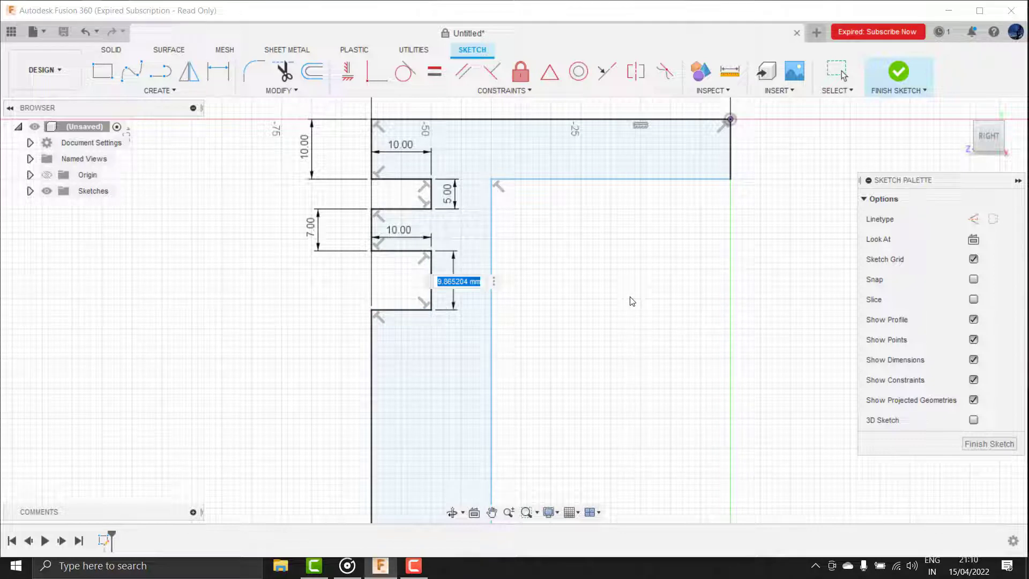
pyautogui.write('5')
pyautogui.press('Return')
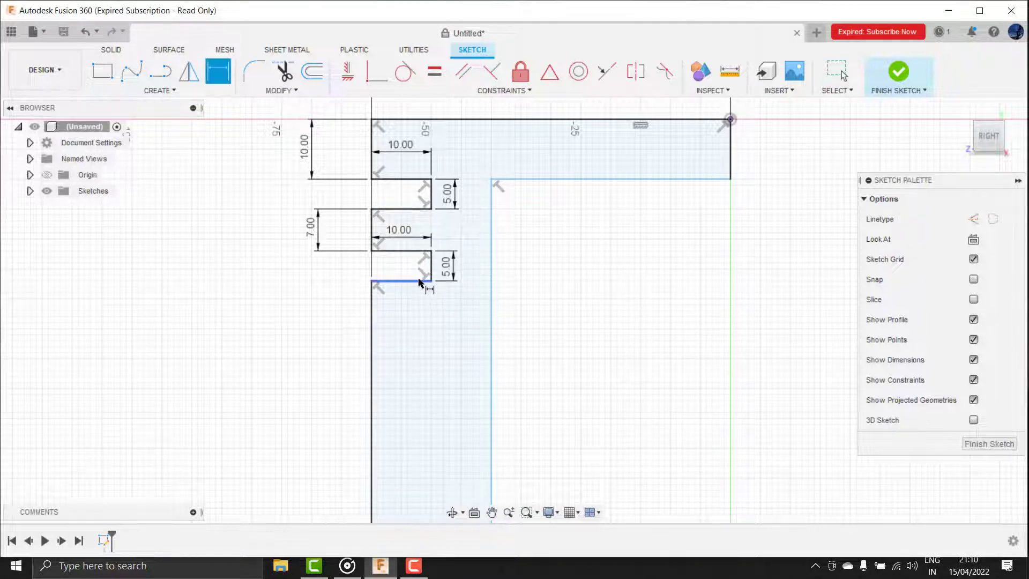
# Remove the unwanted length dimension on the inner edge beside the lower leg.
pyautogui.scroll(-2, 376, 363)
pyautogui.scroll(-2, 395, 372)
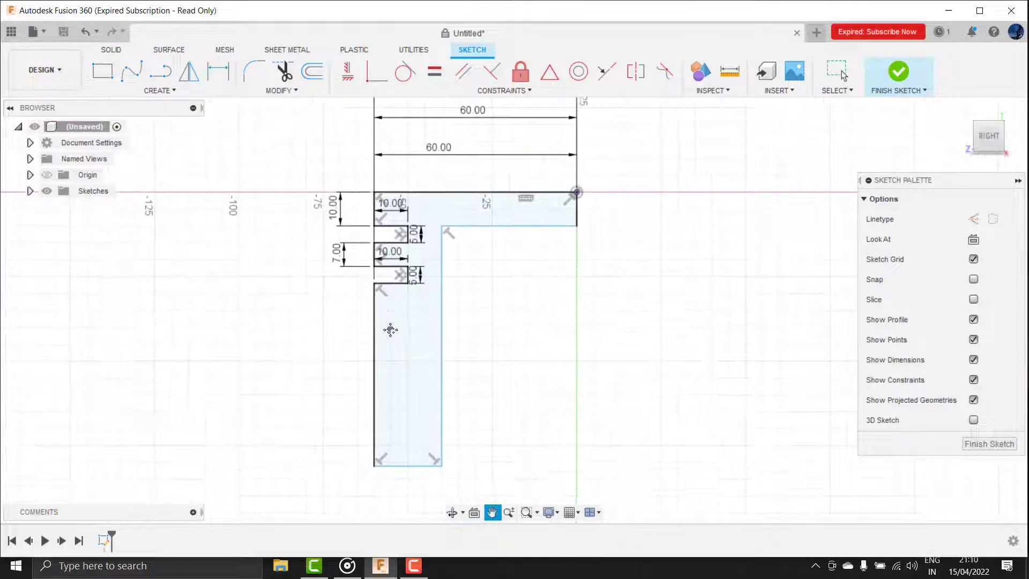
pyautogui.scroll(-1, 390, 328)
pyautogui.click(490, 216)
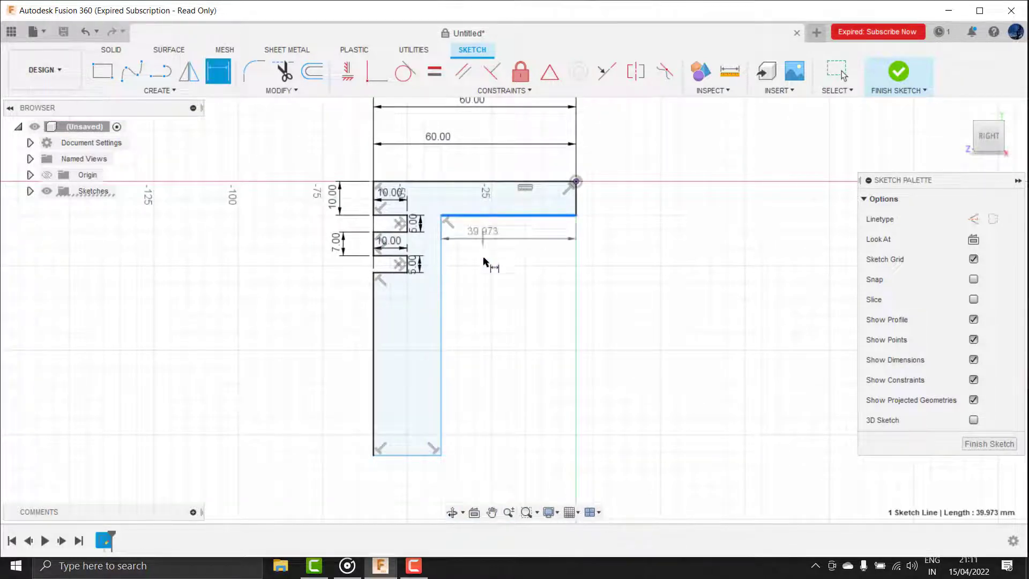
pyautogui.click(491, 283)
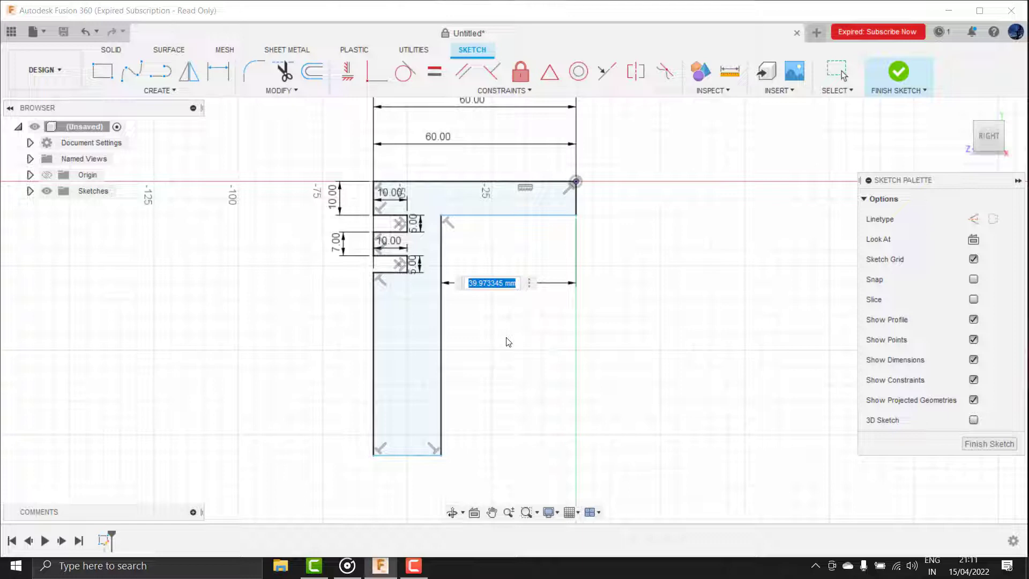
pyautogui.press('Escape')
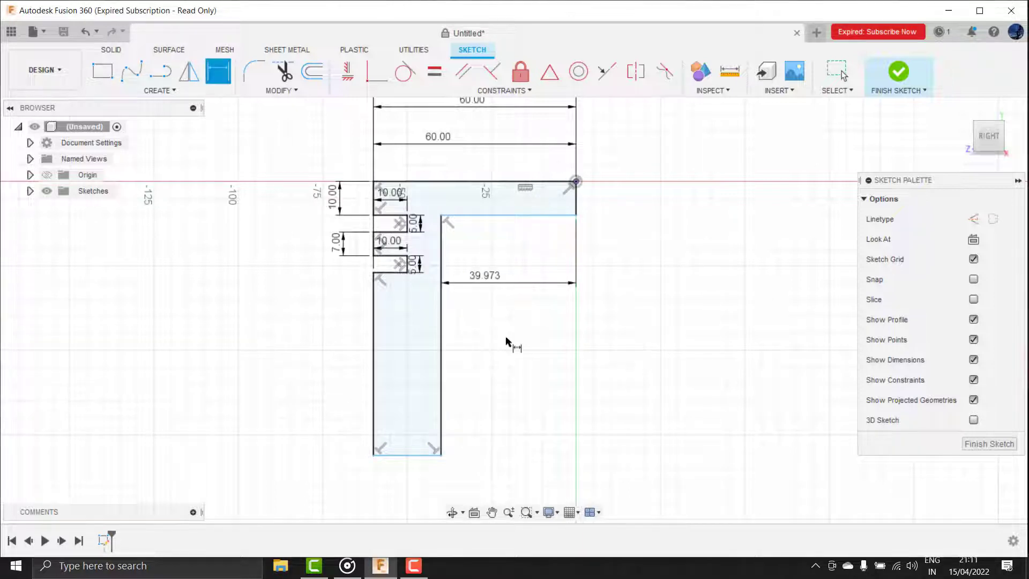
pyautogui.hotkey('ctrl', 'z')
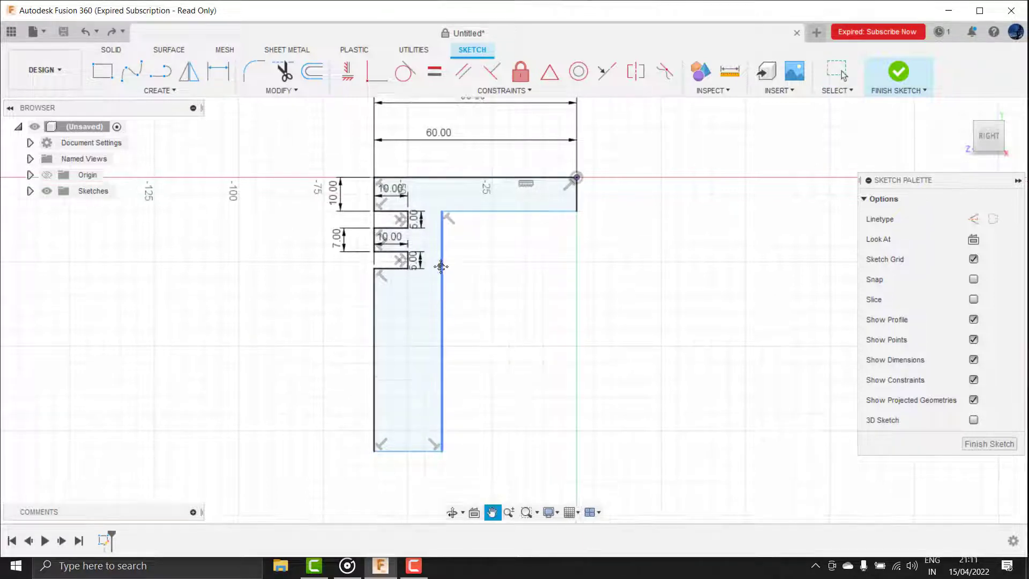
# Dimension the lower leg's bottom edge to 20 mm wide.
pyautogui.moveTo(399, 457); pyautogui.dragTo(394, 354, button='middle')
pyautogui.press('d')
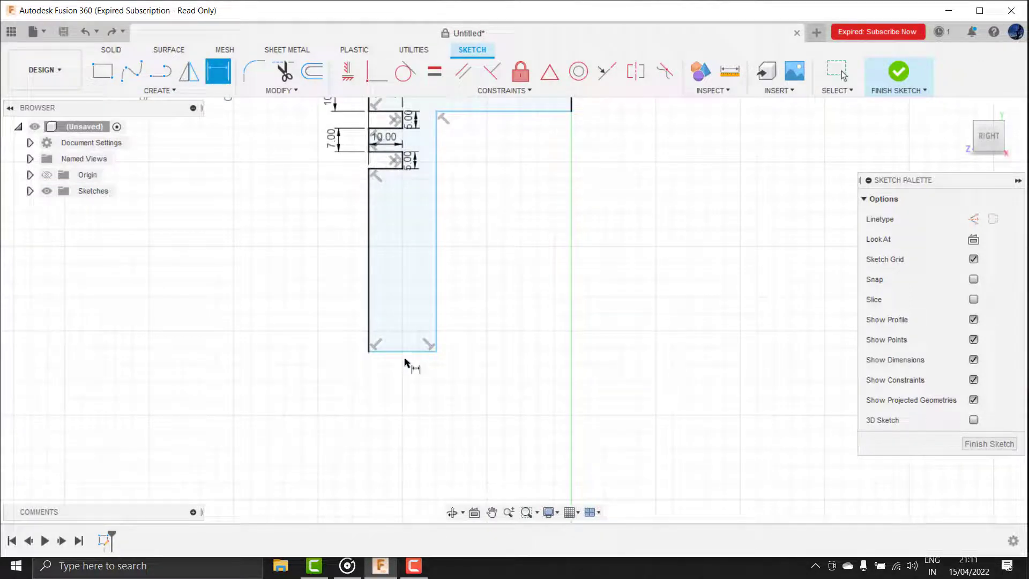
pyautogui.click(414, 352)
pyautogui.click(397, 400)
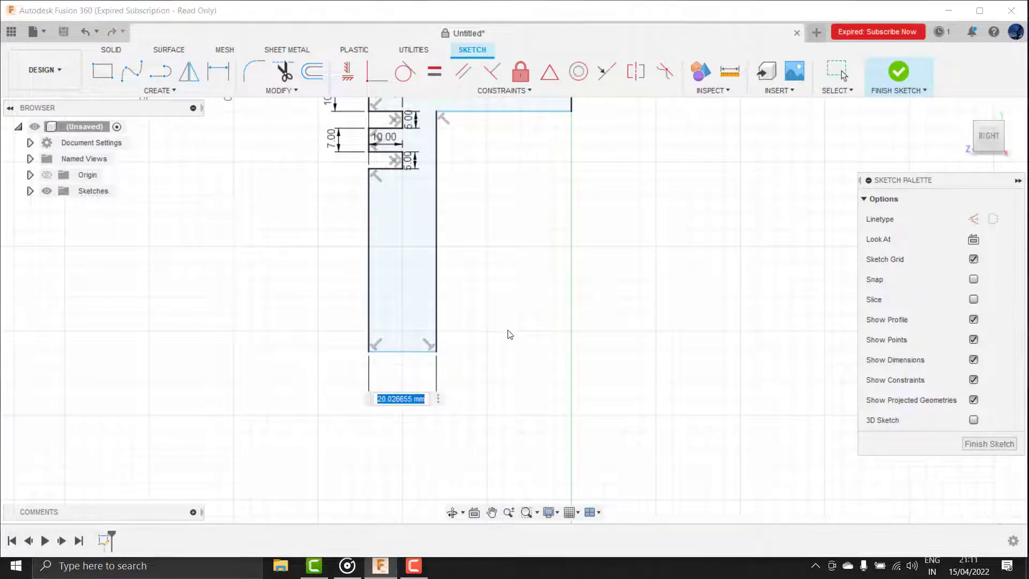
pyautogui.write('20')
pyautogui.press('Return')
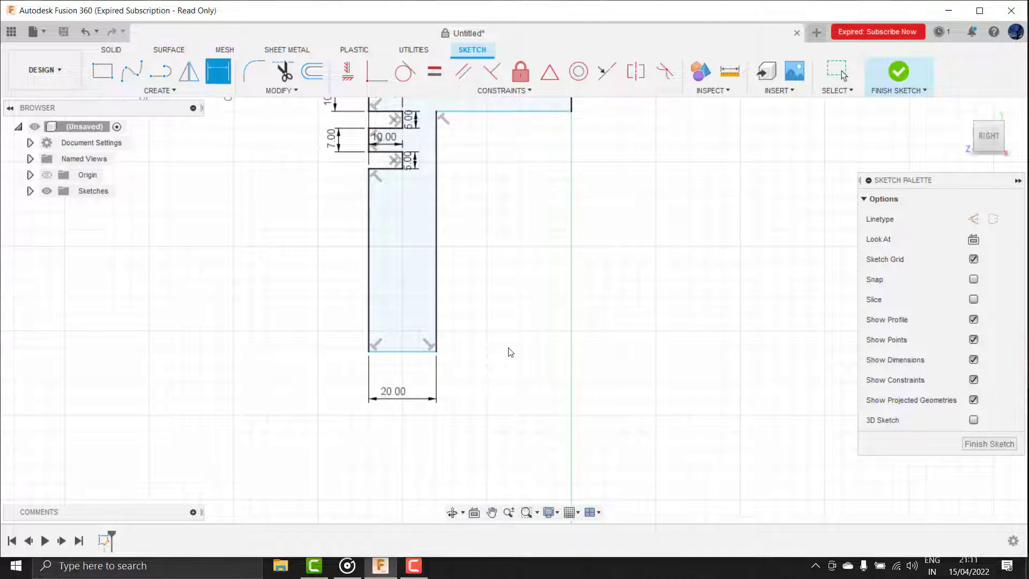
pyautogui.moveTo(498, 131); pyautogui.dragTo(501, 260, button='middle')
# Add a driven reference dimension on the top bar's inner edge.
pyautogui.click(496, 247)
pyautogui.click(487, 295)
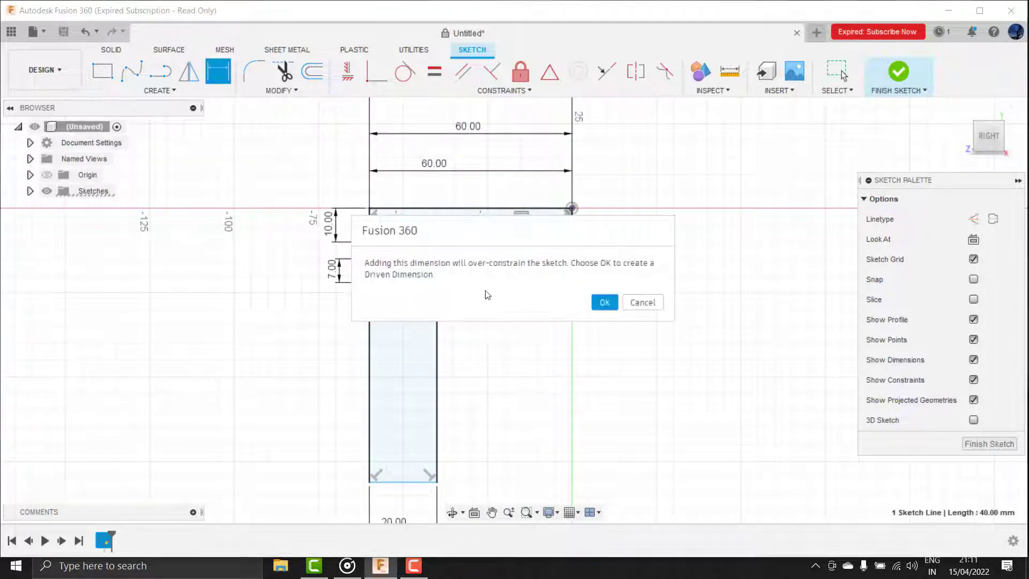
pyautogui.click(604, 301)
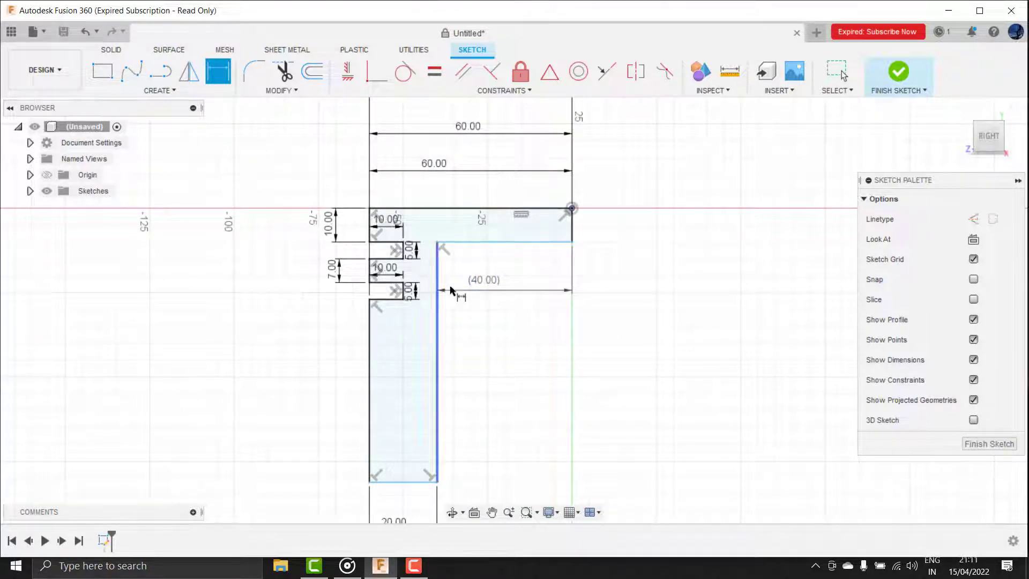
pyautogui.scroll(2, 435, 348)
pyautogui.scroll(2, 431, 342)
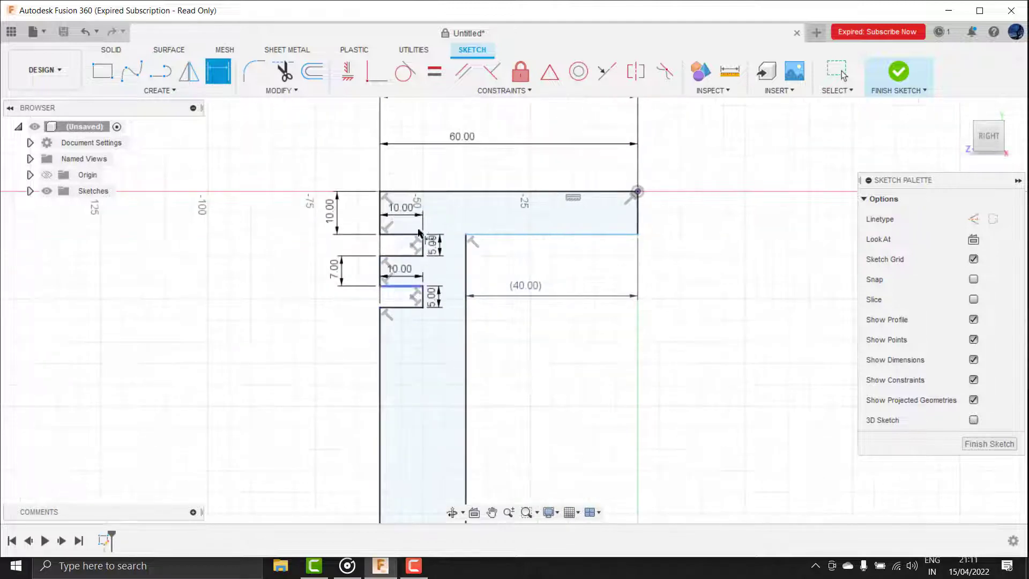
pyautogui.scroll(2, 432, 341)
# Change the lower leg width dimension from 20 to 15 mm.
pyautogui.moveTo(432, 341); pyautogui.dragTo(416, 234, button='middle')
pyautogui.scroll(-2, 423, 268)
pyautogui.moveTo(425, 301); pyautogui.dragTo(429, 333, button='middle')
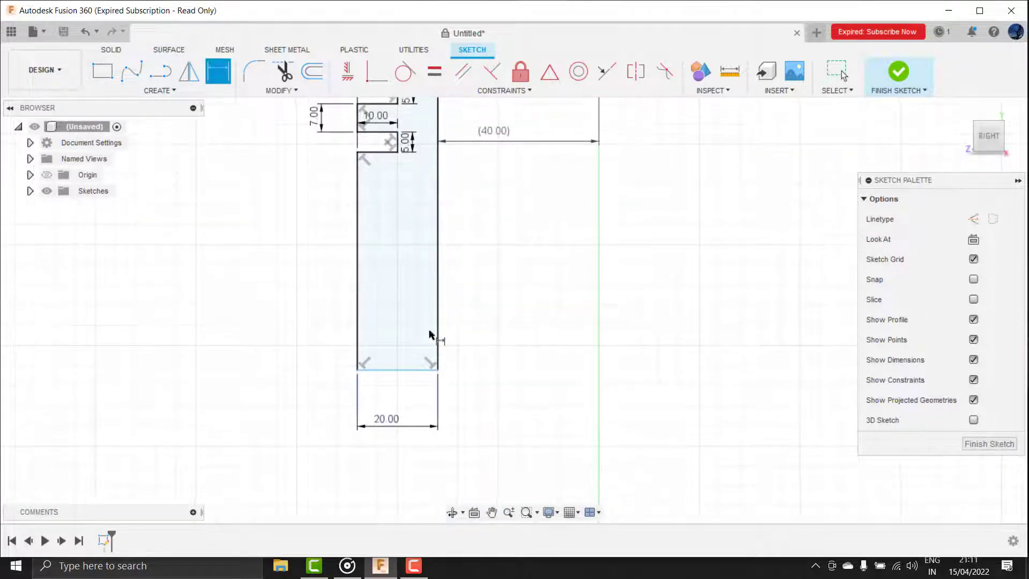
pyautogui.doubleClick(392, 427)
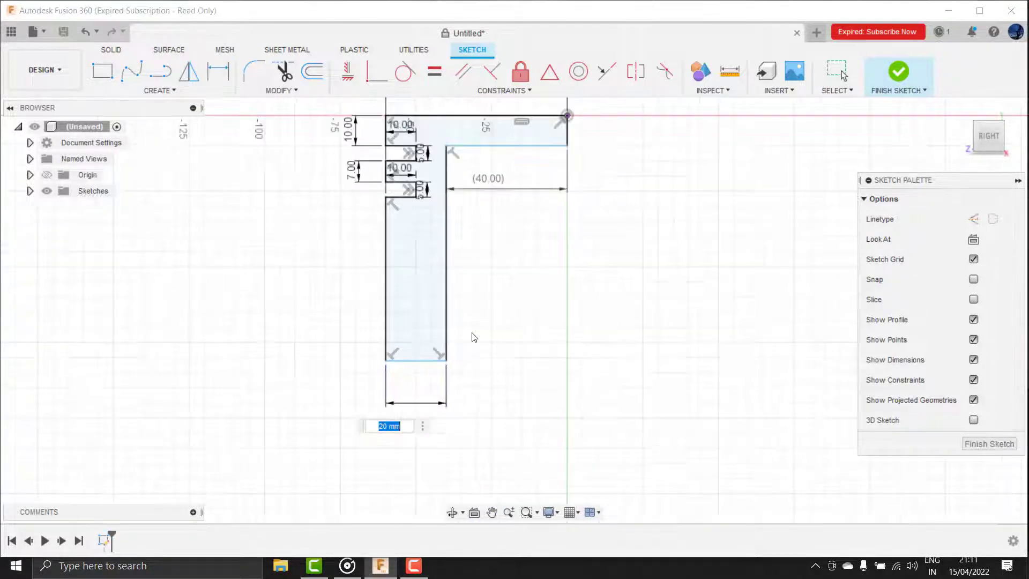
pyautogui.scroll(-1, 474, 336)
pyautogui.press('Return')
# Dimension the top bar's right edge to 15 mm and zoom in on the top-left corner.
pyautogui.scroll(1, 395, 280)
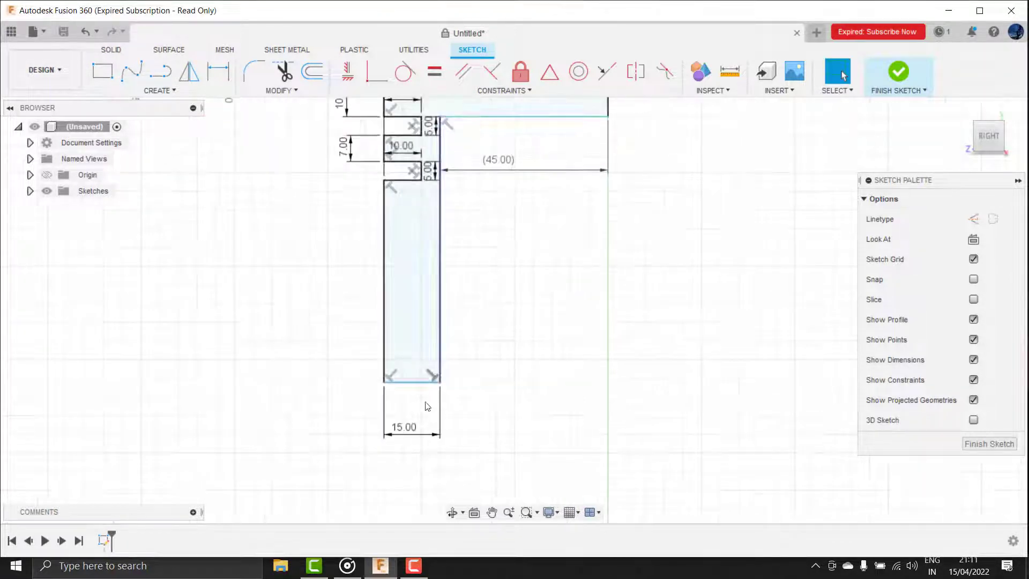
pyautogui.moveTo(453, 221); pyautogui.dragTo(443, 363)
pyautogui.press('Escape')
pyautogui.scroll(1, 602, 219)
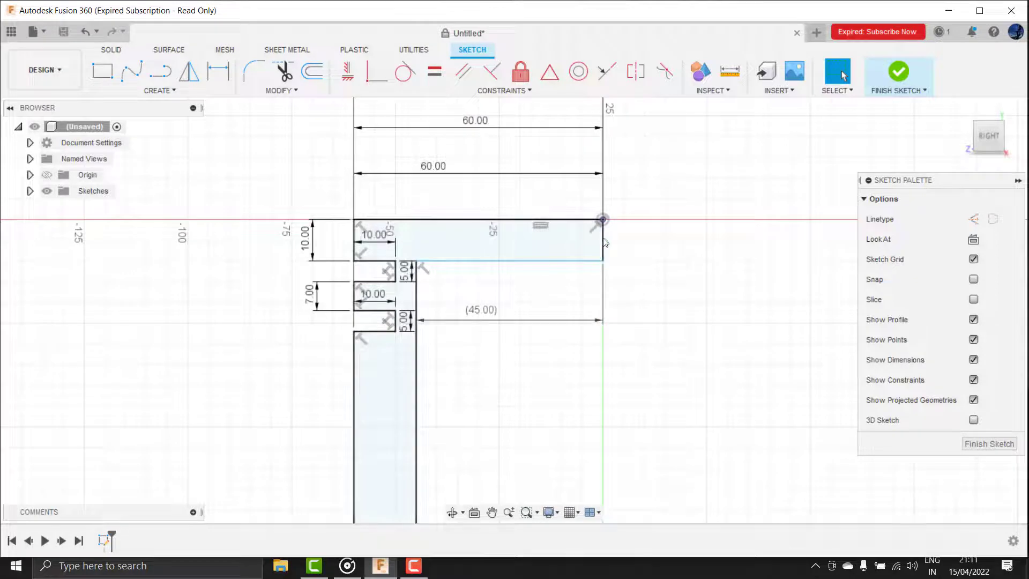
pyautogui.click(602, 250)
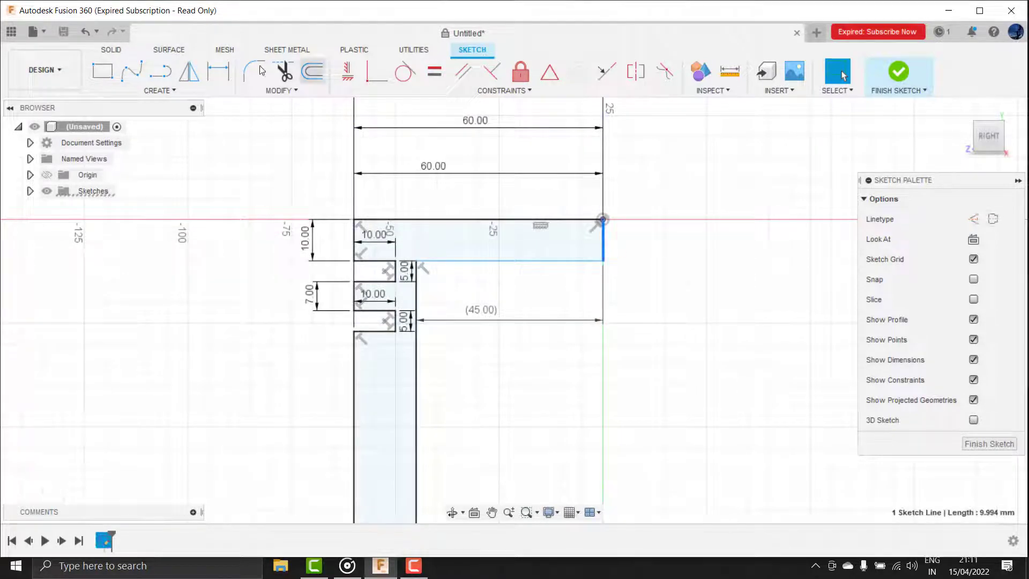
pyautogui.click(215, 79)
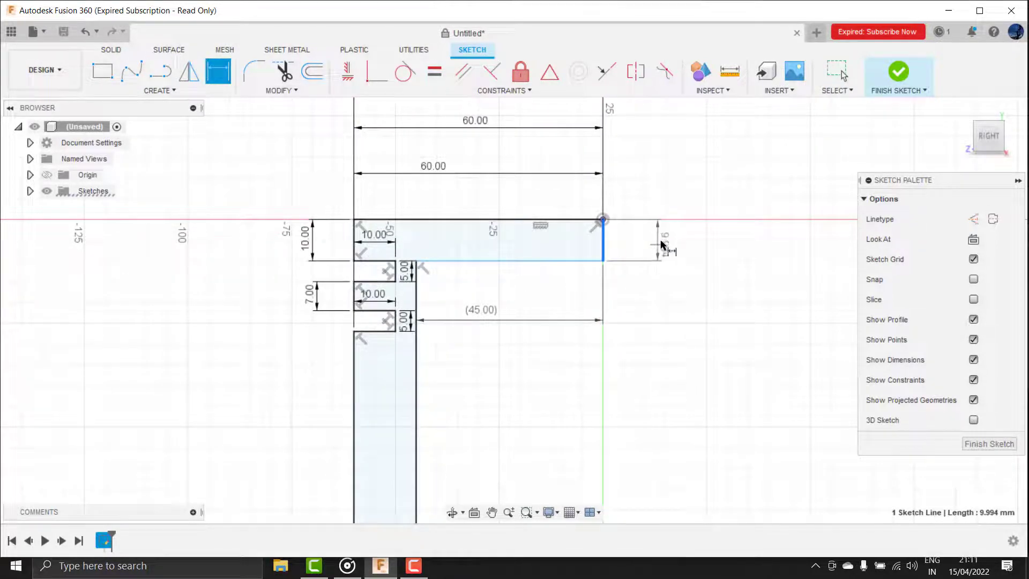
pyautogui.click(663, 246)
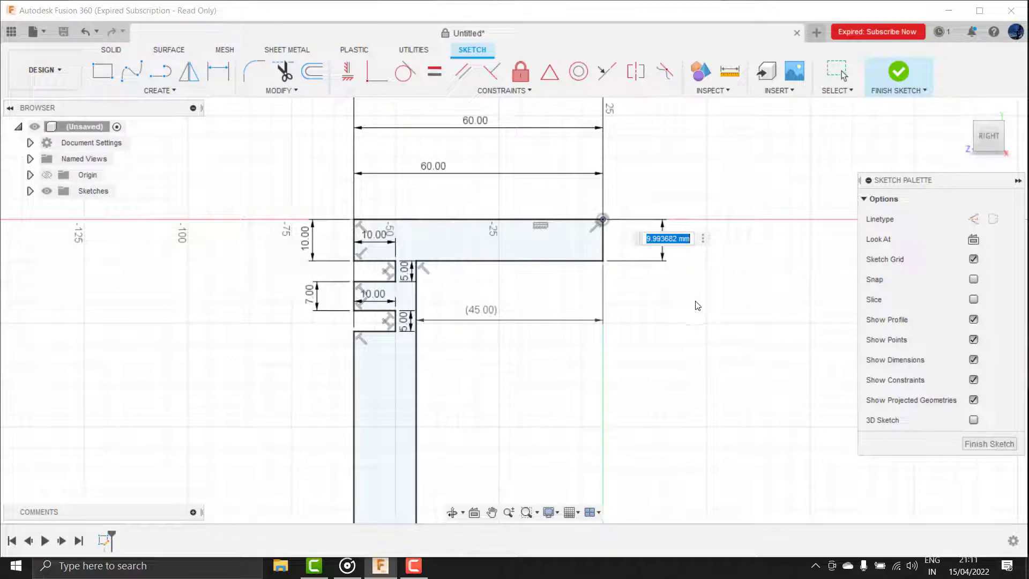
pyautogui.write('15')
pyautogui.press('Return')
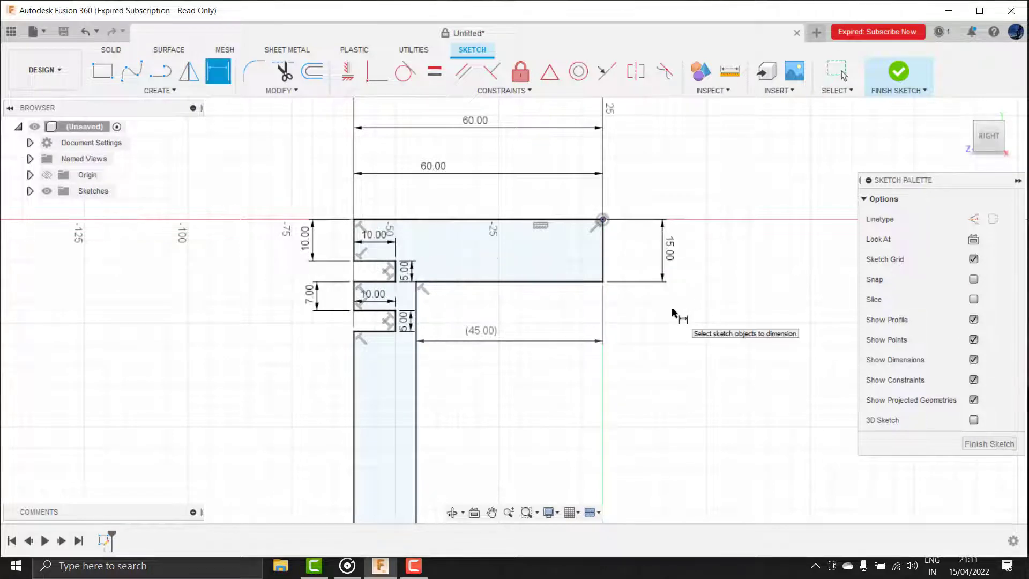
pyautogui.scroll(-2, 424, 246)
pyautogui.scroll(2, 366, 232)
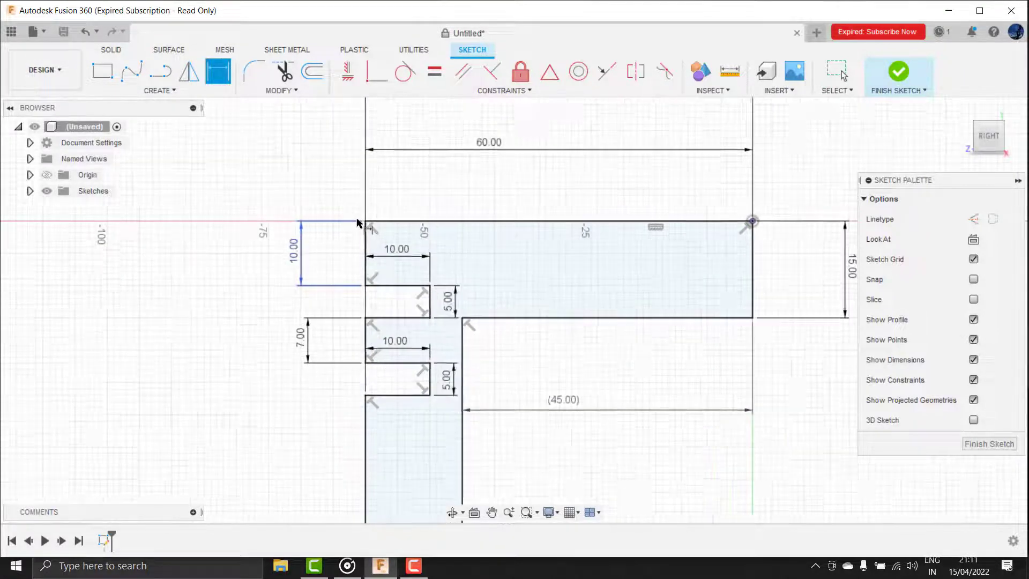
pyautogui.scroll(2, 366, 231)
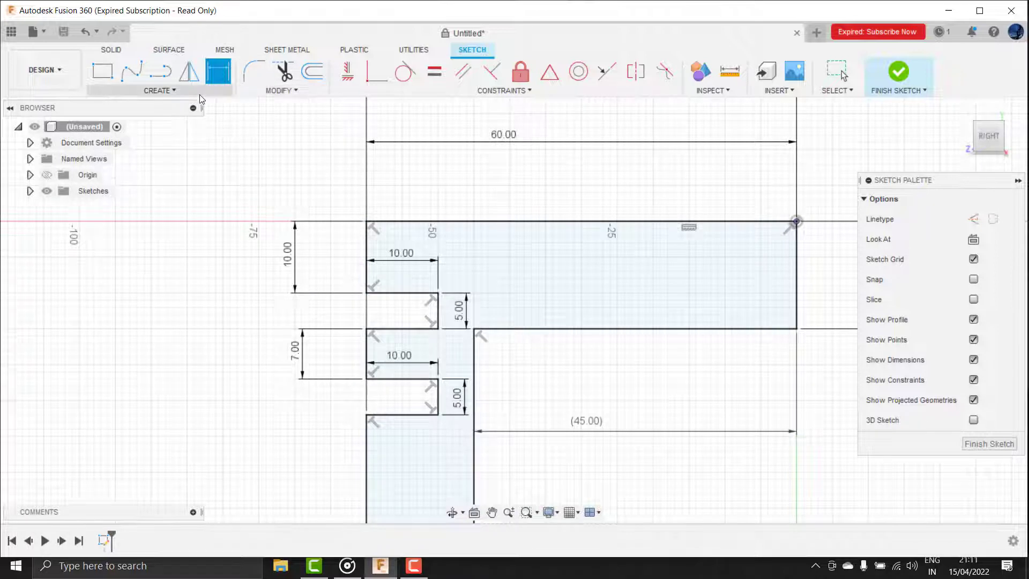
# Chamfer the profile's top-left corner with a 2.50 mm equal-distance sketch chamfer.
pyautogui.click(199, 92)
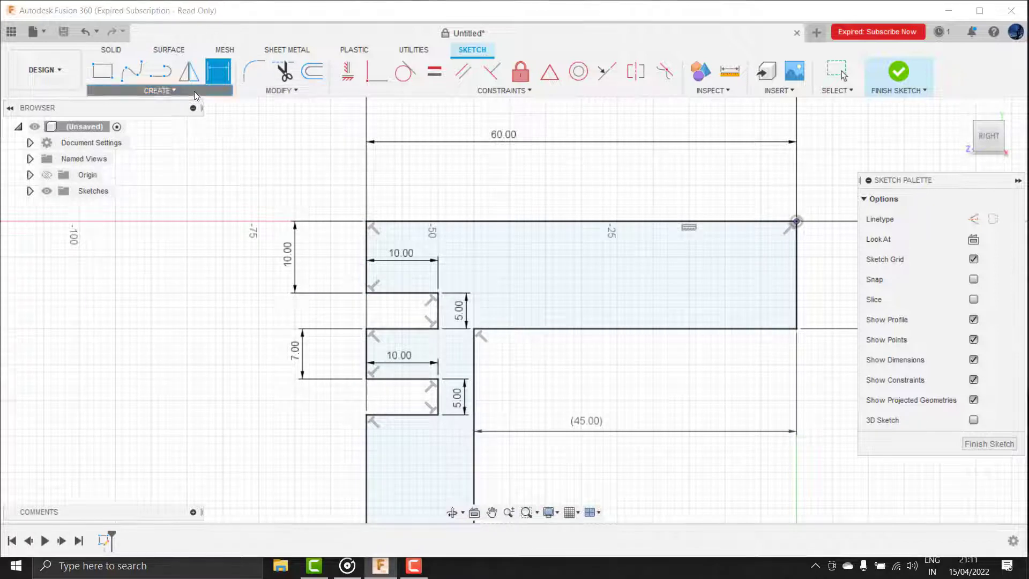
pyautogui.click(294, 94)
pyautogui.moveTo(281, 120)
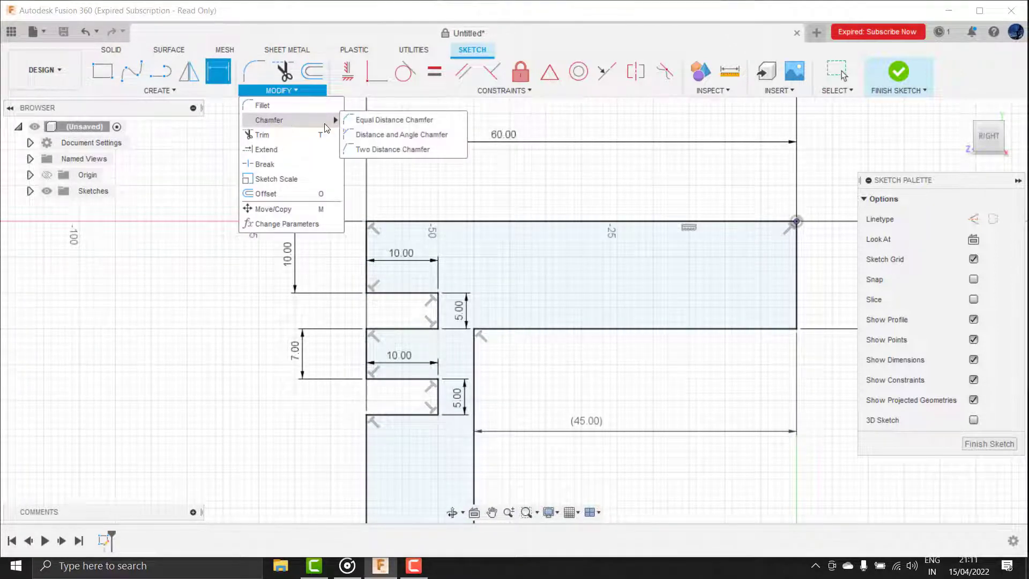
pyautogui.click(386, 120)
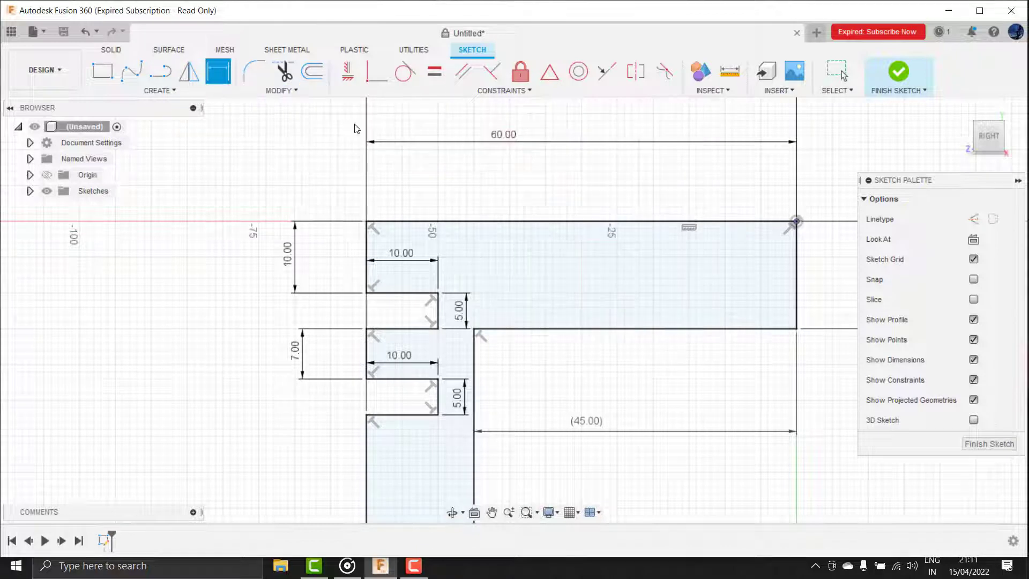
pyautogui.click(367, 244)
pyautogui.click(386, 223)
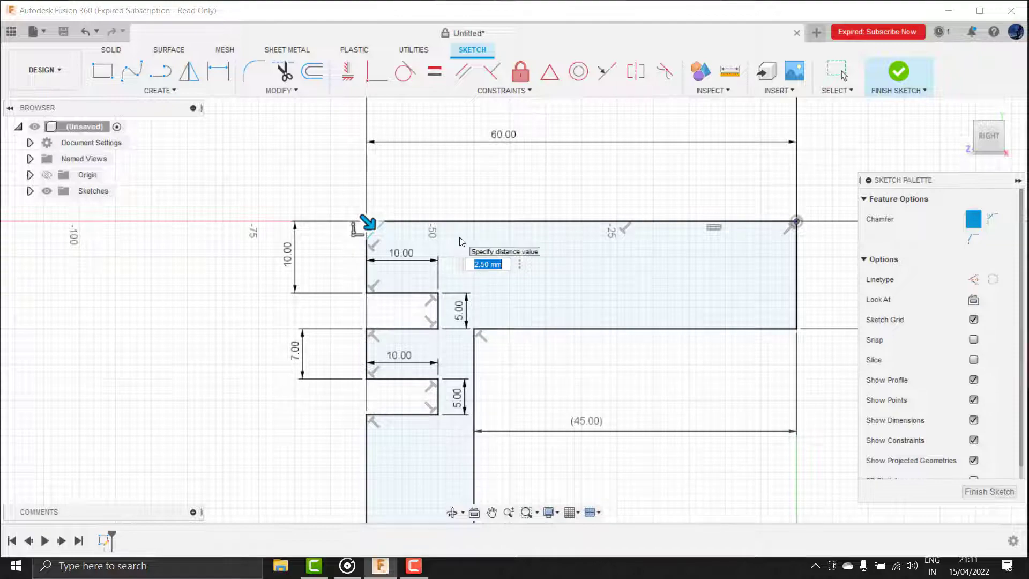
pyautogui.press('Return')
pyautogui.scroll(-2, 445, 268)
pyautogui.scroll(-3, 429, 311)
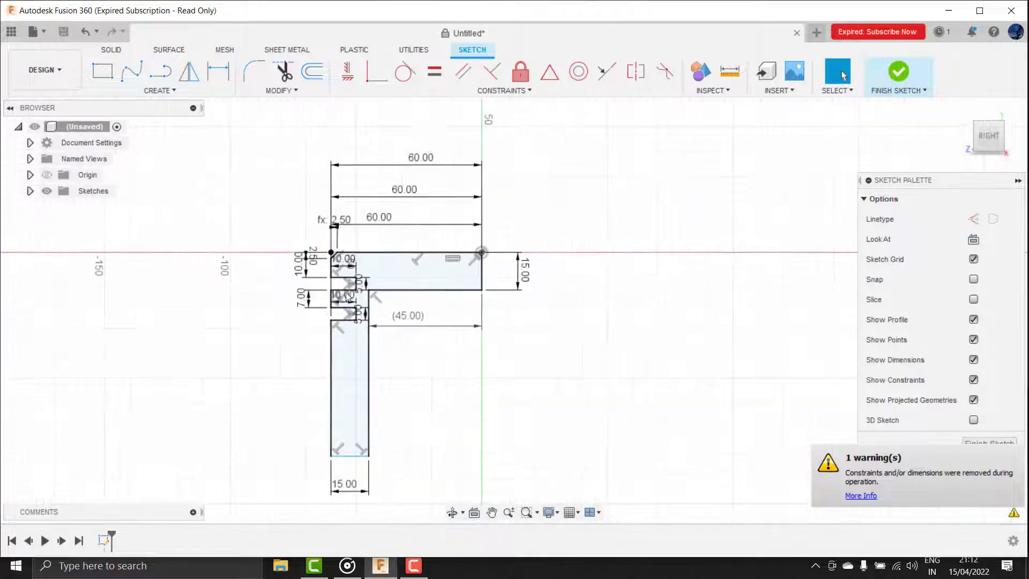
pyautogui.scroll(2, 407, 375)
pyautogui.scroll(-1, 389, 421)
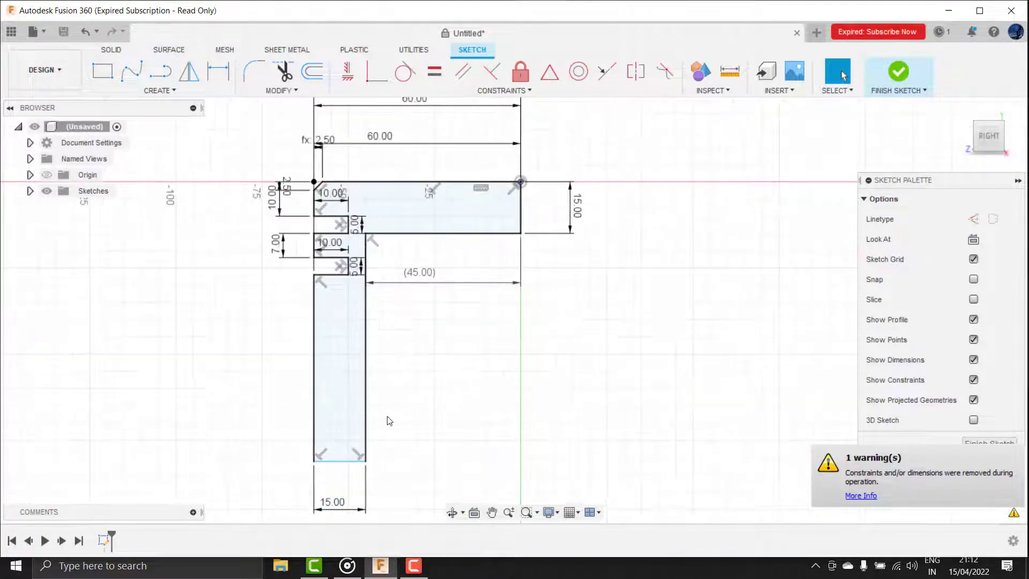
# Finish the sketch and revolve the profile 360° about the vertical axis into a solid.
pyautogui.click(898, 71)
pyautogui.moveTo(438, 309); pyautogui.dragTo(416, 213, button='middle')
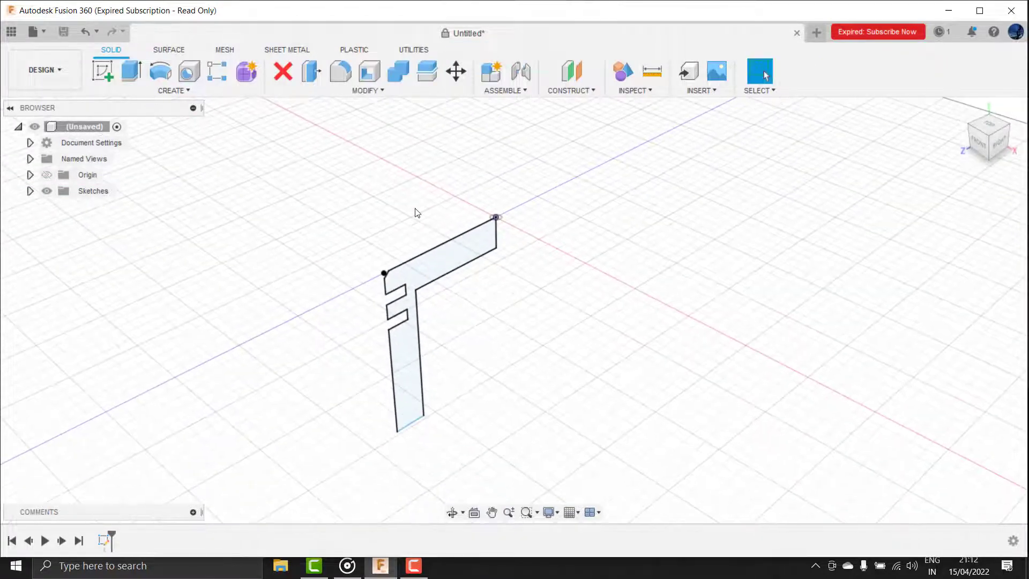
pyautogui.click(168, 77)
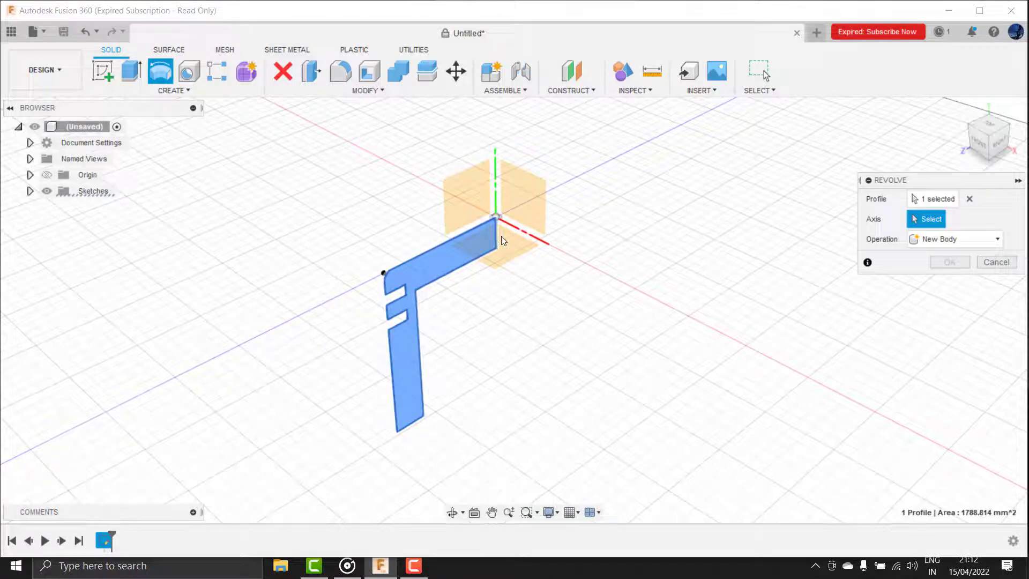
pyautogui.click(497, 236)
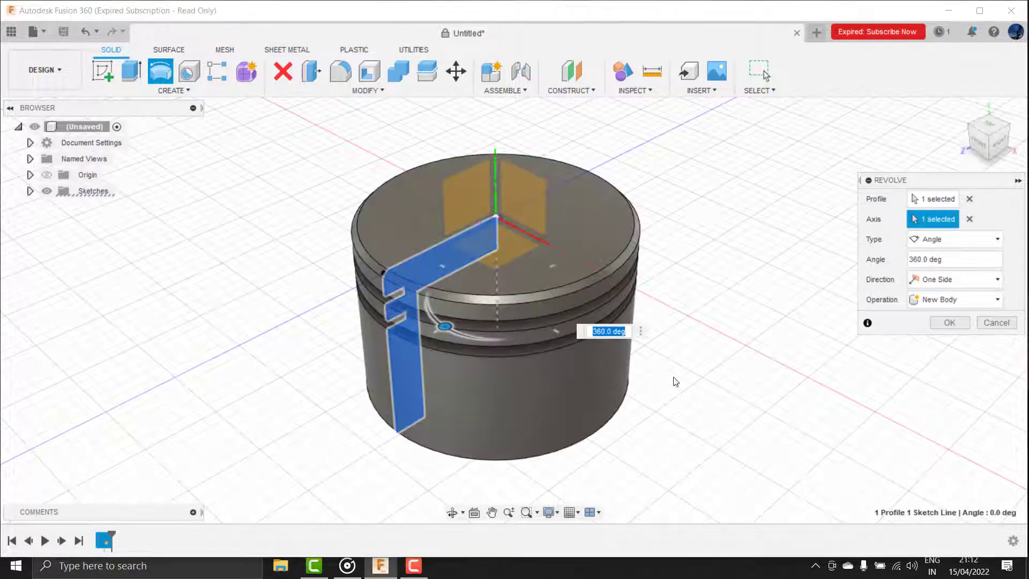
pyautogui.click(948, 323)
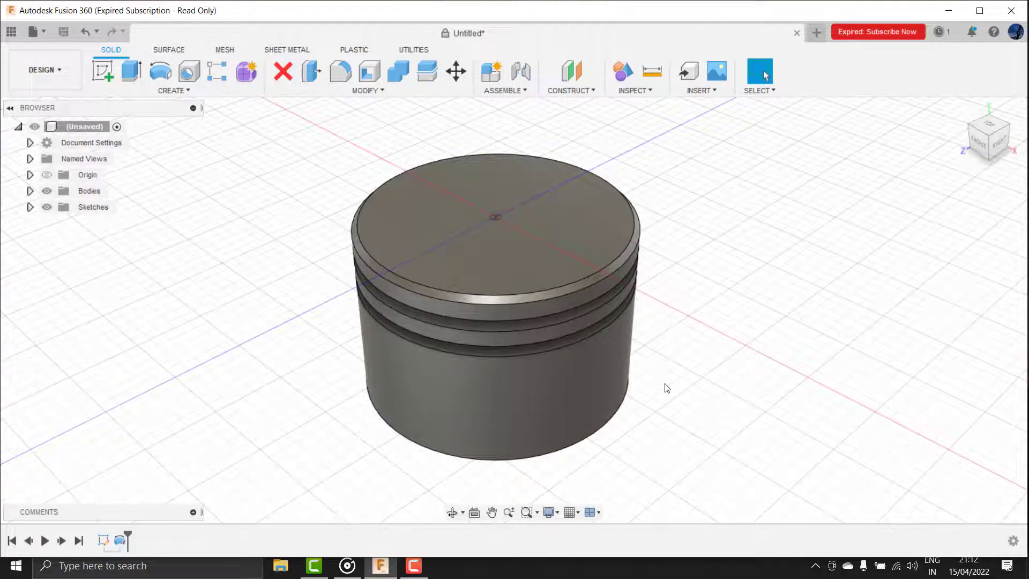
# Orbit under the piston and zoom out to see it small on the grid.
pyautogui.click(451, 512)
pyautogui.moveTo(452, 356)
pyautogui.mouseDown()
pyautogui.moveTo(395, 287)
pyautogui.moveTo(415, 384)
pyautogui.moveTo(469, 401)
pyautogui.moveTo(471, 412)
pyautogui.moveTo(417, 333)
pyautogui.moveTo(398, 374)
pyautogui.moveTo(386, 306)
pyautogui.moveTo(384, 314)
pyautogui.moveTo(386, 305)
pyautogui.moveTo(414, 384)
pyautogui.moveTo(445, 263)
pyautogui.mouseUp()
pyautogui.scroll(-3, 471, 413)
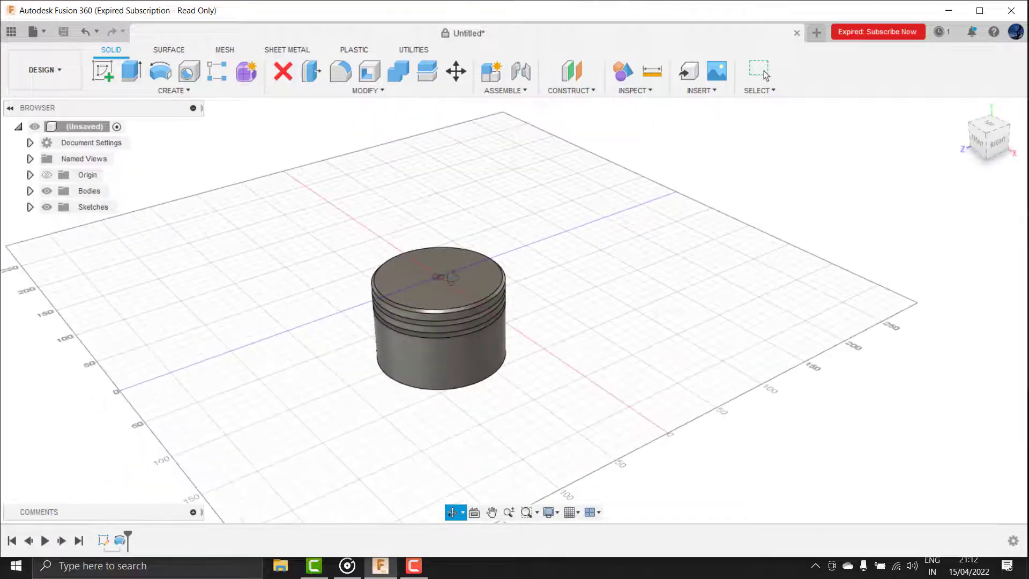
pyautogui.rightClick(445, 263)
pyautogui.press('Escape')
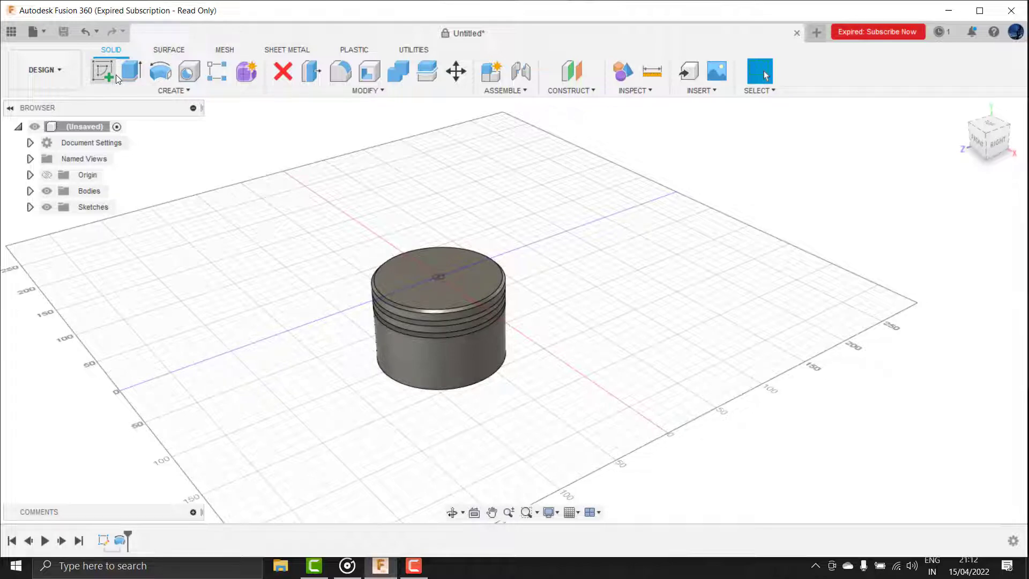
# Sketch an 88 mm diameter circle on the side plane, centred at the piston's bottom edge.
pyautogui.click(103, 75)
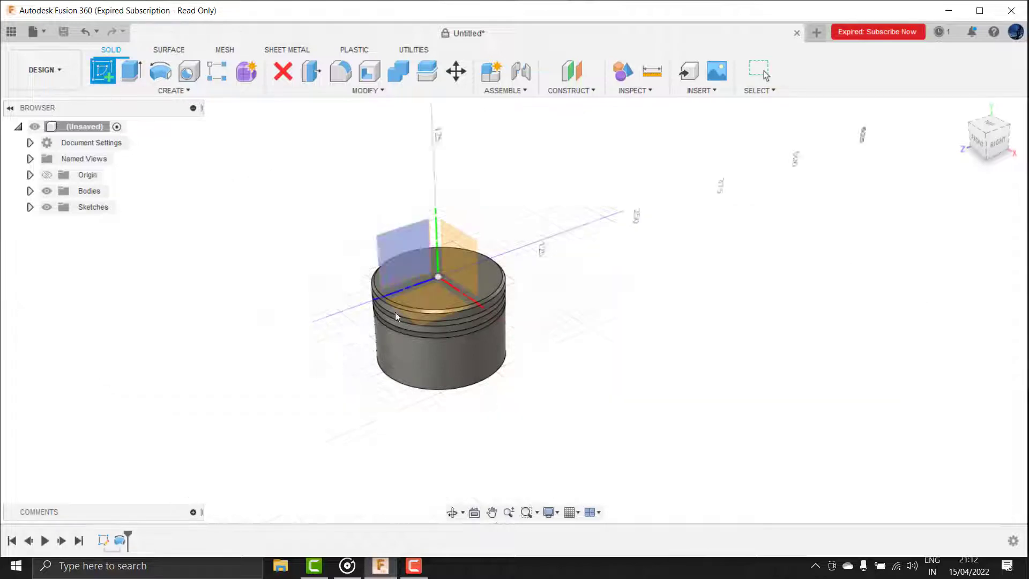
pyautogui.click(420, 260)
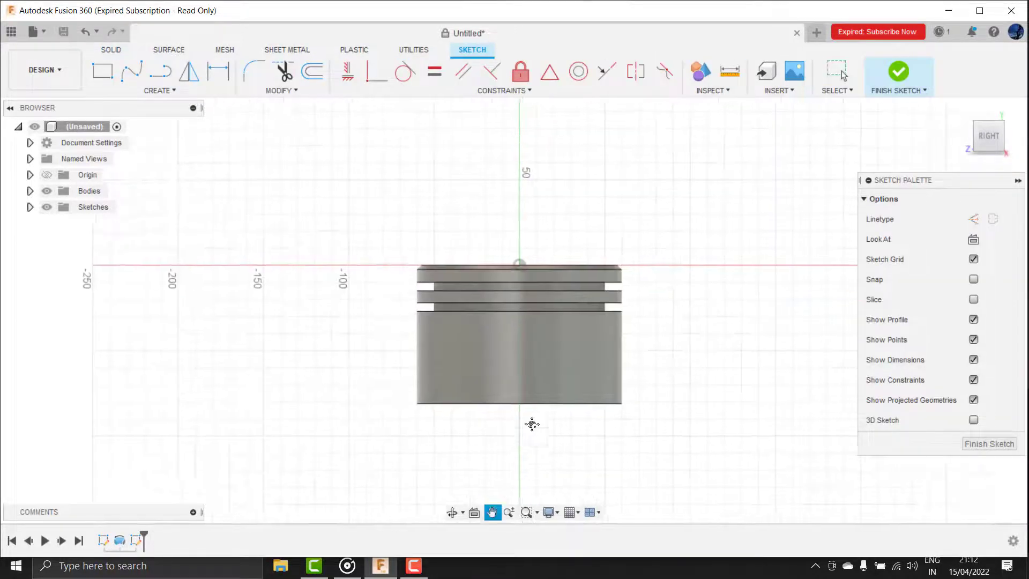
pyautogui.click(165, 94)
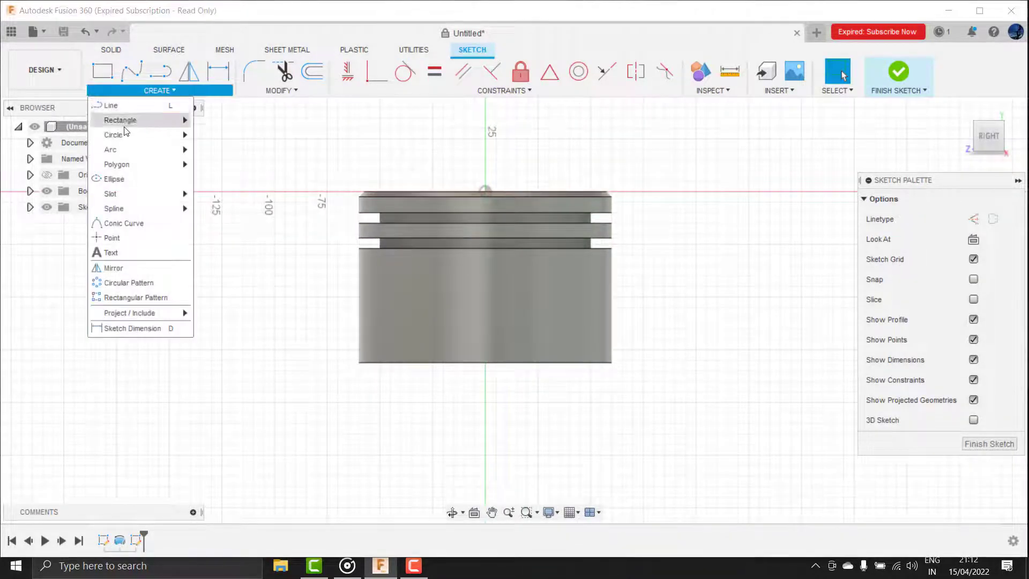
pyautogui.moveTo(114, 134)
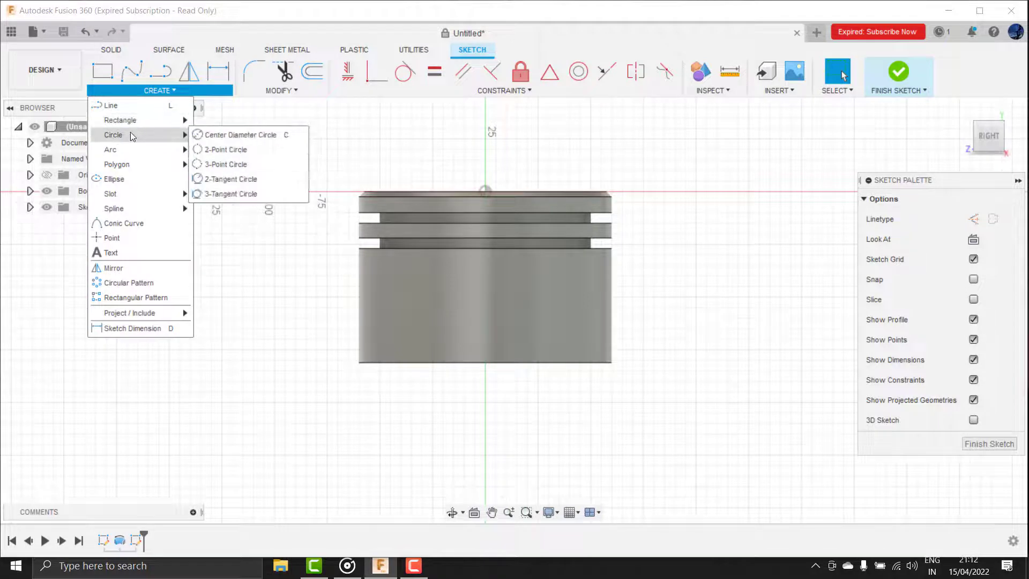
pyautogui.click(209, 138)
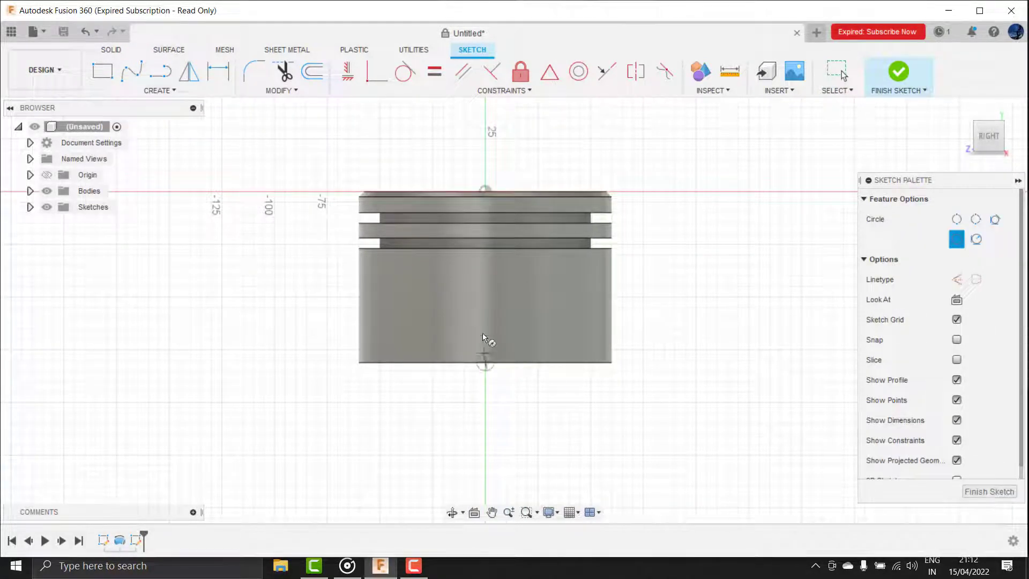
pyautogui.click(485, 362)
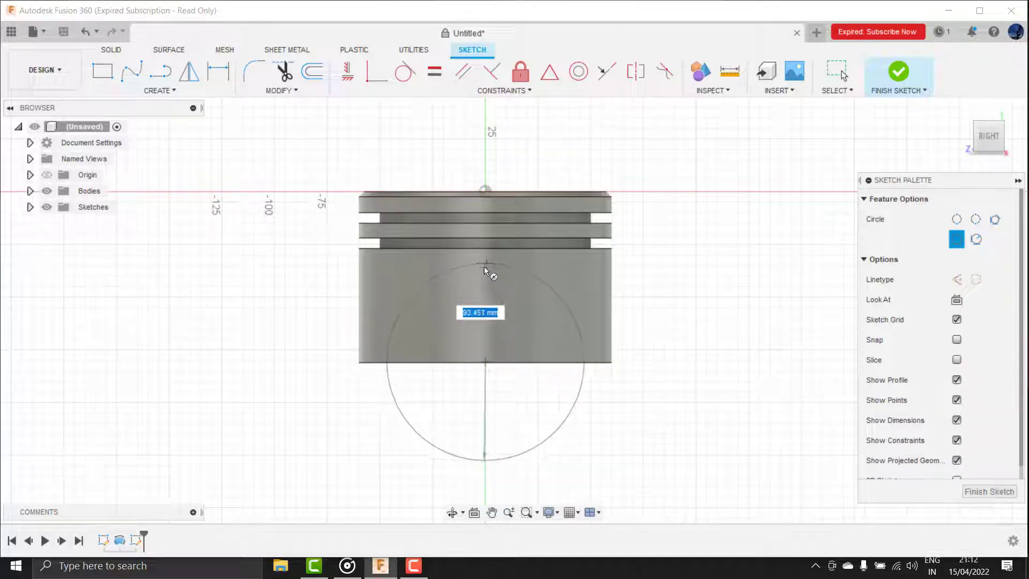
pyautogui.write('89')
pyautogui.press('Return')
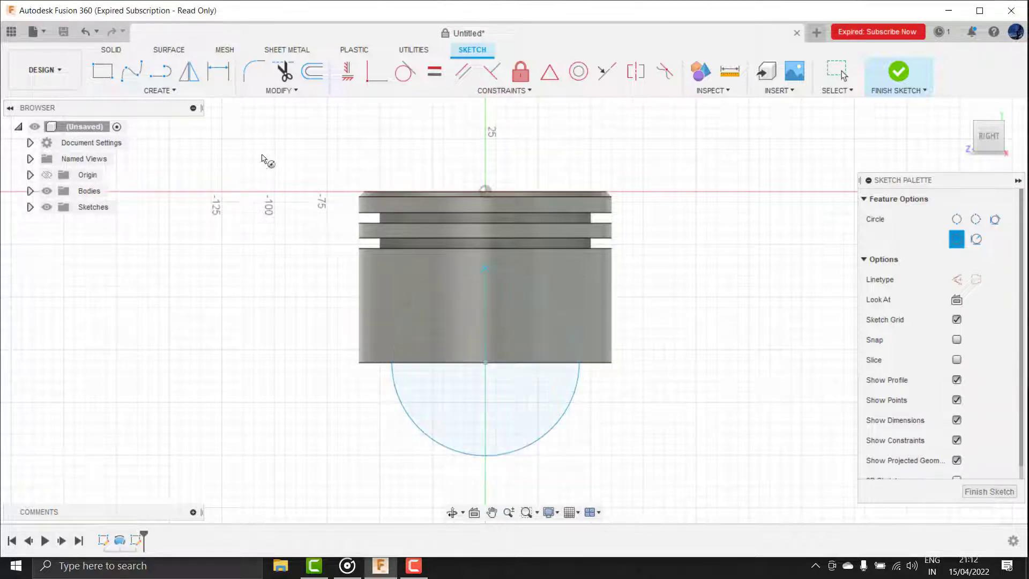
pyautogui.click(228, 75)
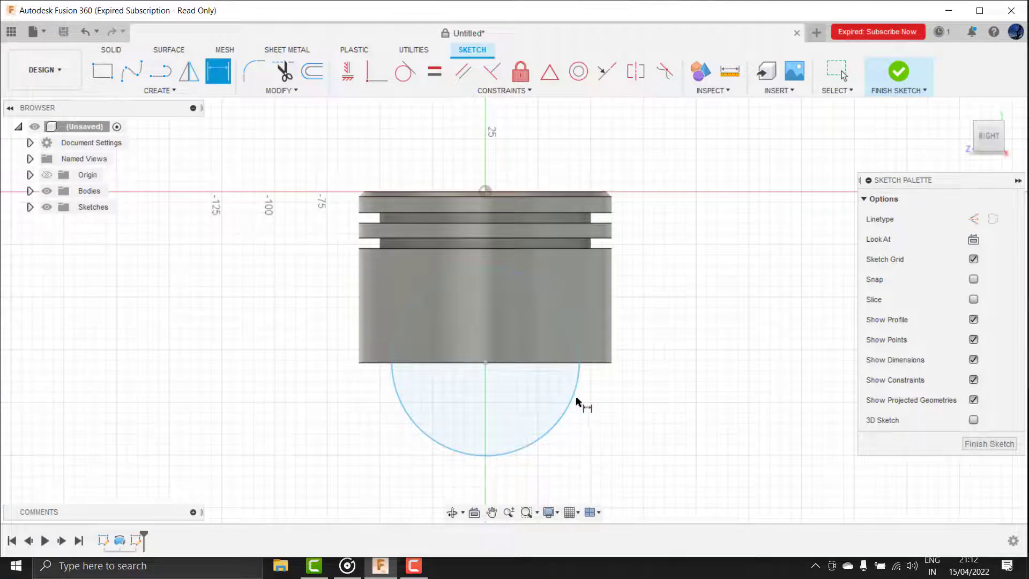
pyautogui.click(642, 405)
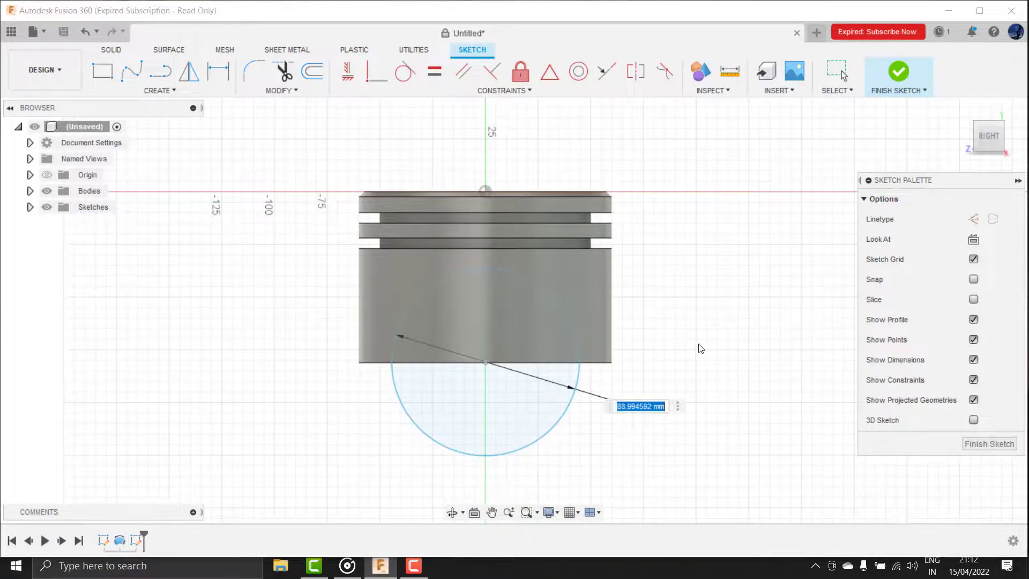
pyautogui.write('88')
pyautogui.press('Return')
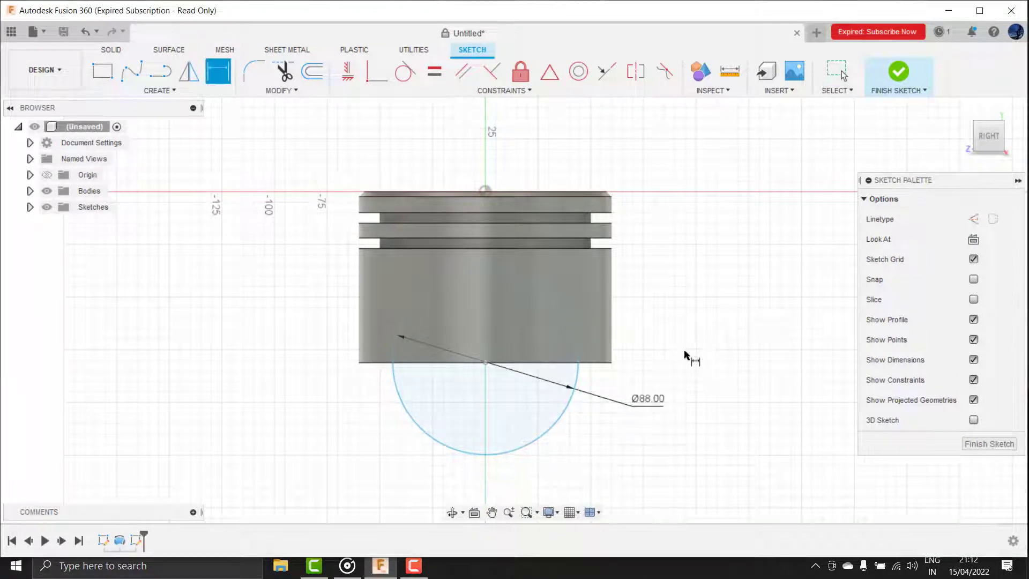
pyautogui.click(900, 72)
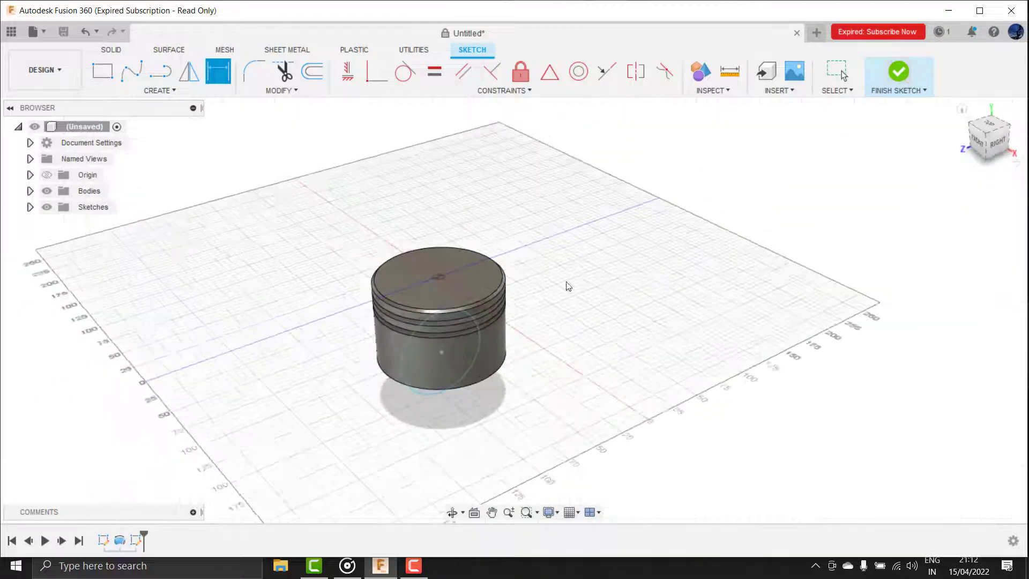
# Cut the circle profile symmetrically 80 mm through both sides of the piston skirt.
pyautogui.click(132, 71)
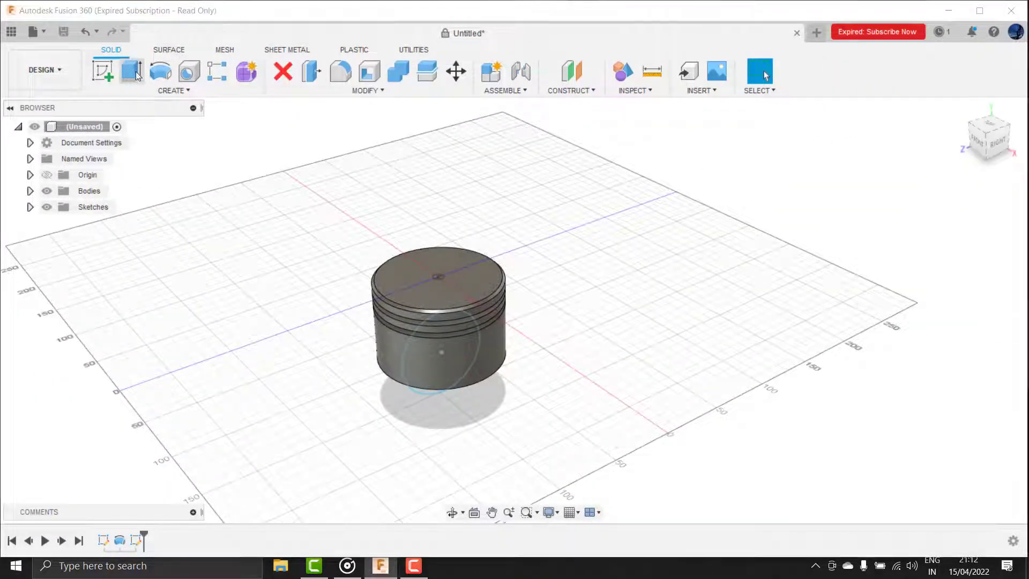
pyautogui.click(956, 259)
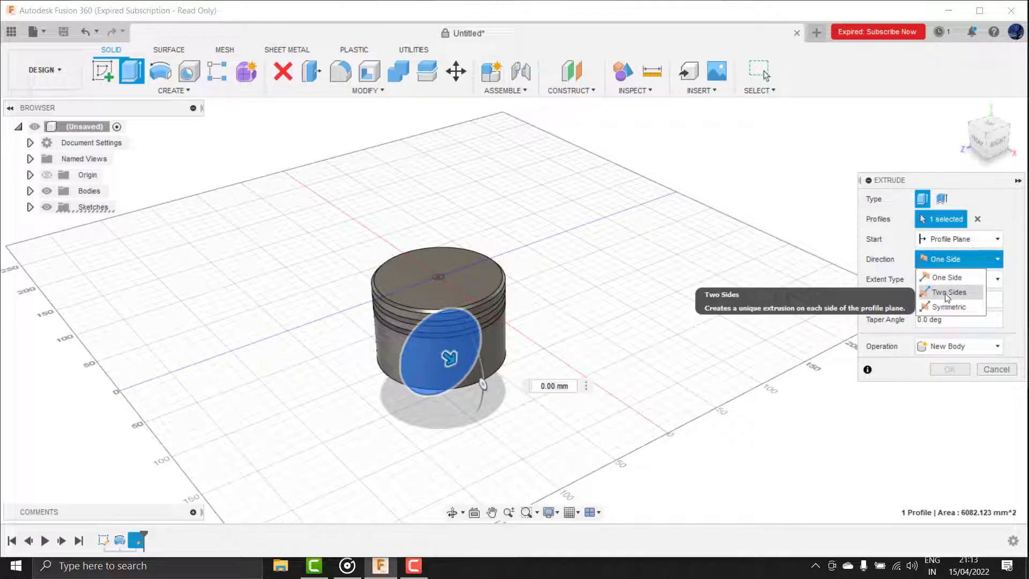
pyautogui.click(948, 307)
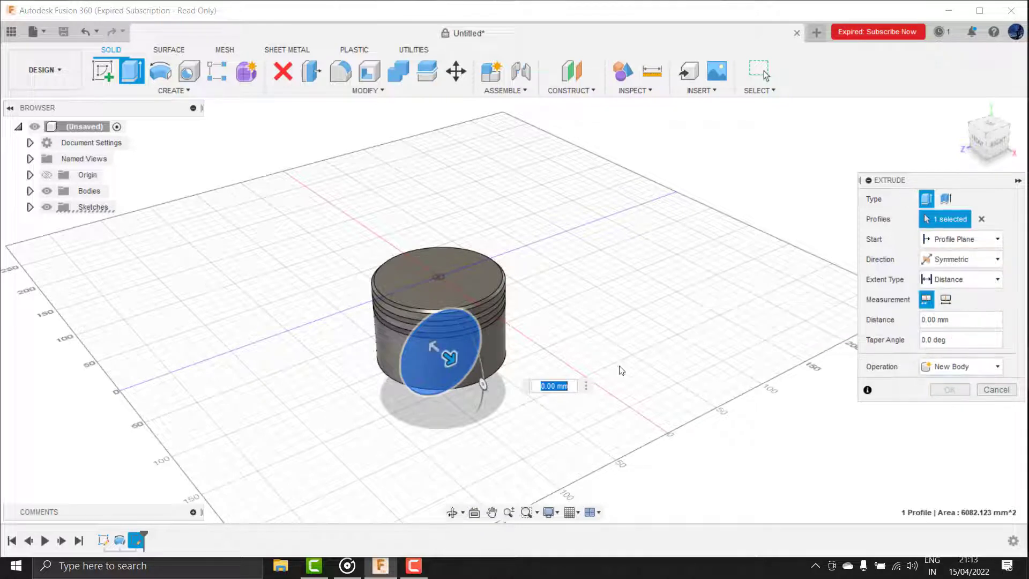
pyautogui.moveTo(482, 384); pyautogui.dragTo(504, 398)
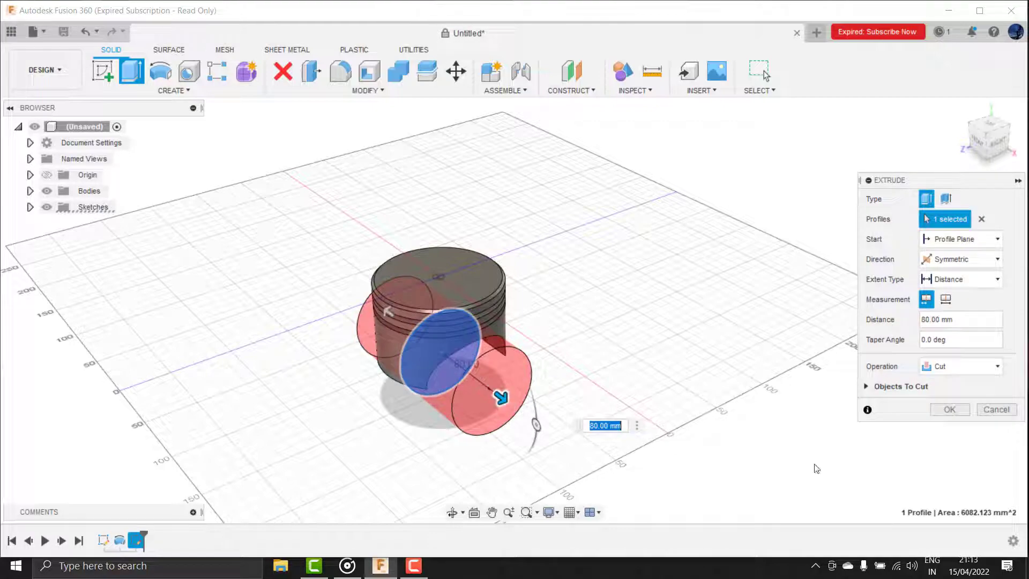
pyautogui.click(949, 410)
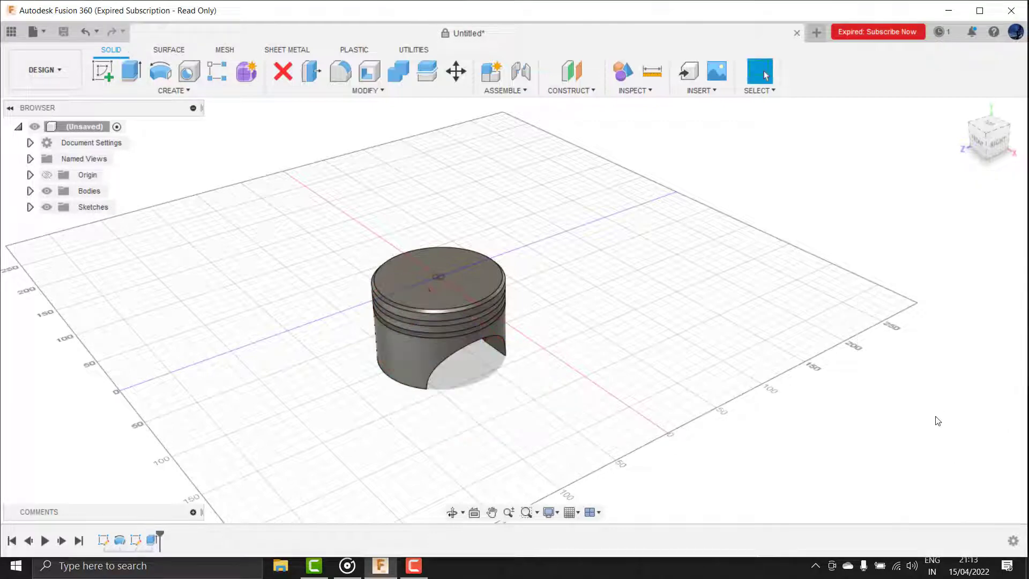
pyautogui.click(453, 513)
# View the piston from underneath and select its inner crown face (about 6362 mm²).
pyautogui.moveTo(461, 371)
pyautogui.mouseDown()
pyautogui.moveTo(516, 255)
pyautogui.moveTo(483, 190)
pyautogui.moveTo(515, 195)
pyautogui.mouseUp()
pyautogui.moveTo(476, 427)
pyautogui.mouseDown()
pyautogui.moveTo(516, 343)
pyautogui.moveTo(461, 439)
pyautogui.mouseUp()
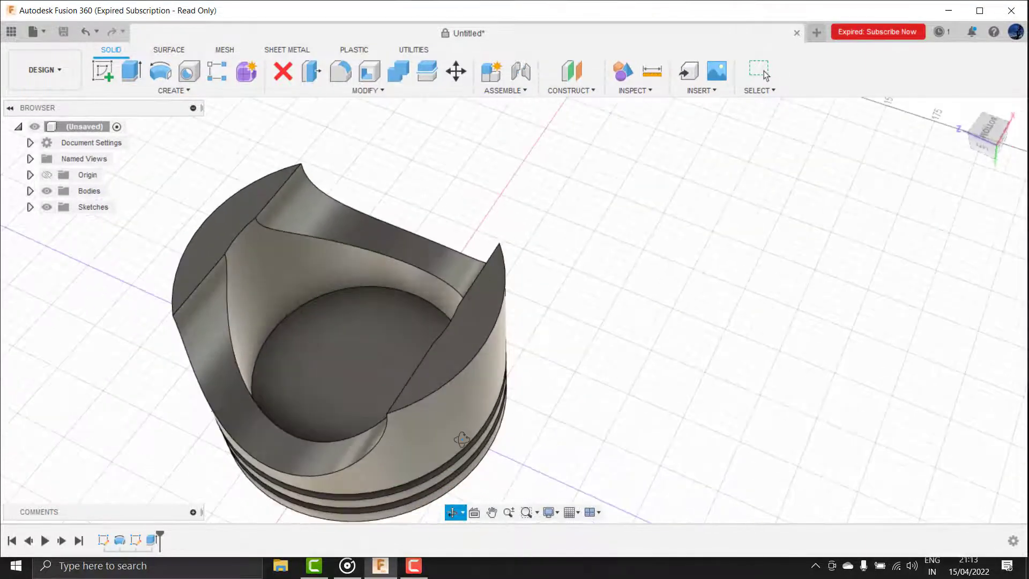
pyautogui.scroll(-3, 461, 439)
pyautogui.moveTo(443, 361)
pyautogui.mouseDown()
pyautogui.moveTo(419, 328)
pyautogui.moveTo(473, 260)
pyautogui.mouseUp()
pyautogui.press('Escape')
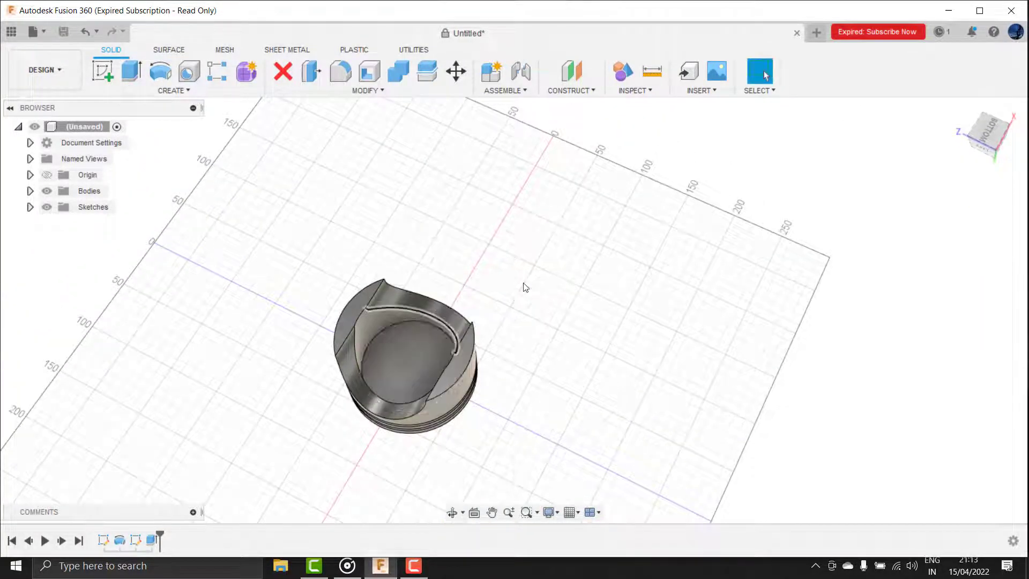
pyautogui.keyDown('shift'); pyautogui.moveTo(525, 287); pyautogui.dragTo(382, 379, button='middle'); pyautogui.keyUp('shift')
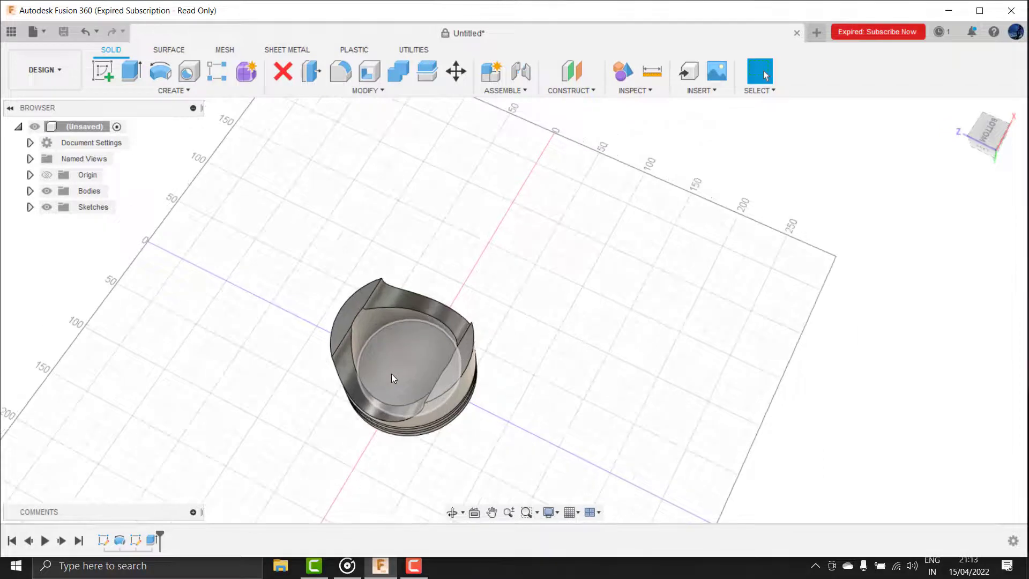
pyautogui.scroll(2, 391, 374)
pyautogui.click(407, 381)
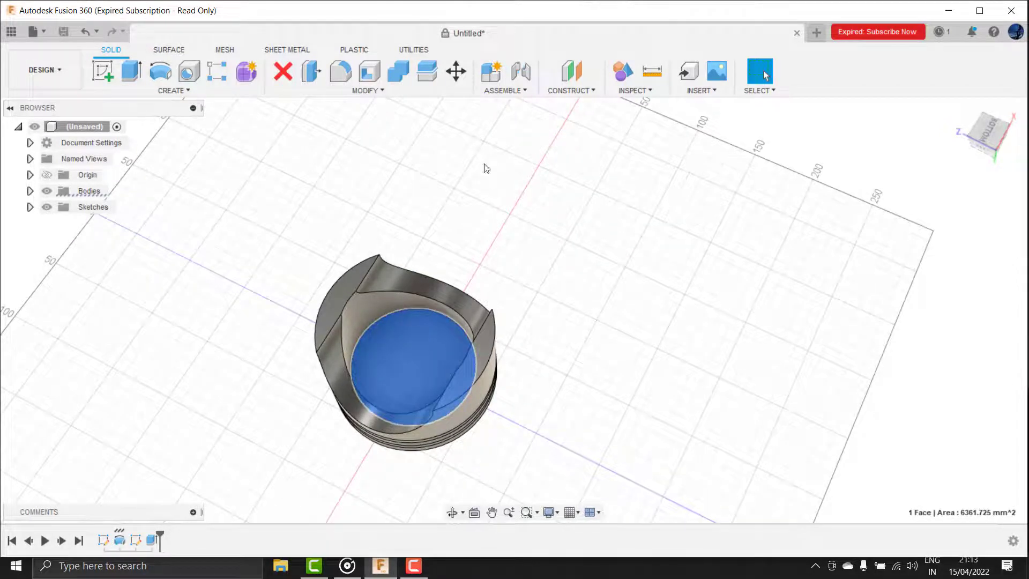
# Start a sketch on the inner face and draw a center rectangle straddling the left wall.
pyautogui.click(97, 75)
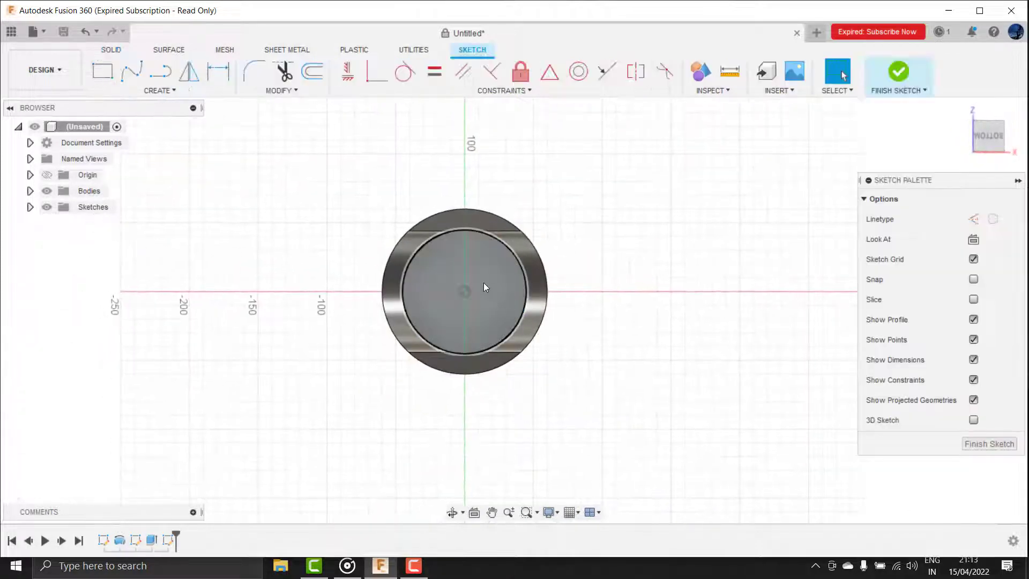
pyautogui.scroll(2, 483, 282)
pyautogui.moveTo(483, 285); pyautogui.dragTo(339, 333, button='middle')
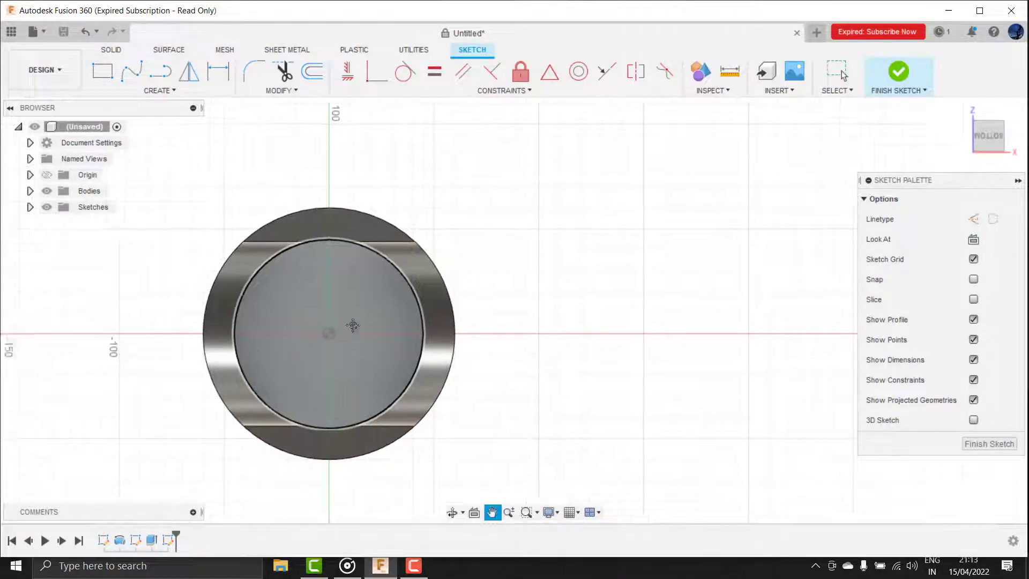
pyautogui.scroll(3, 358, 323)
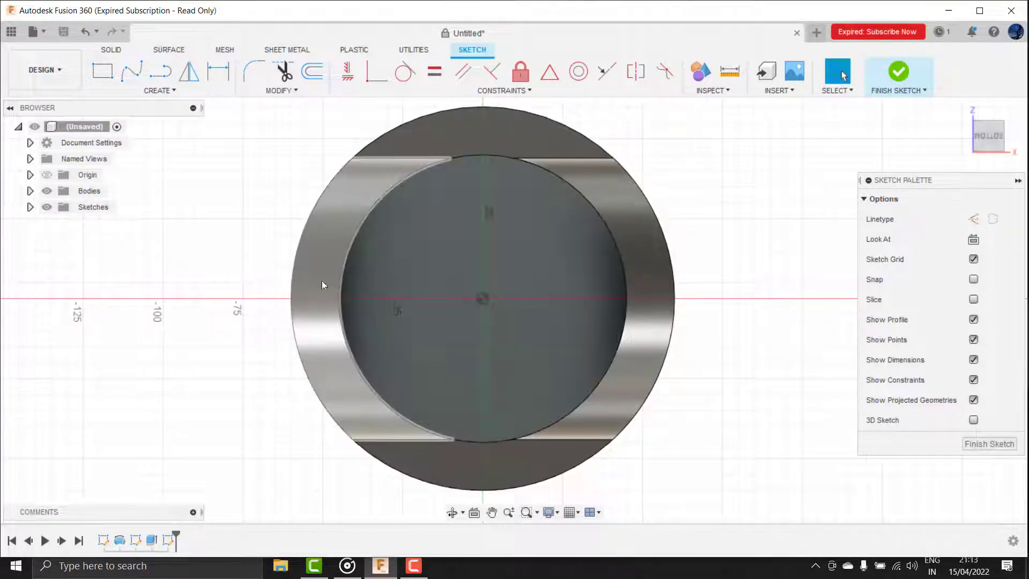
pyautogui.click(159, 90)
pyautogui.moveTo(120, 119)
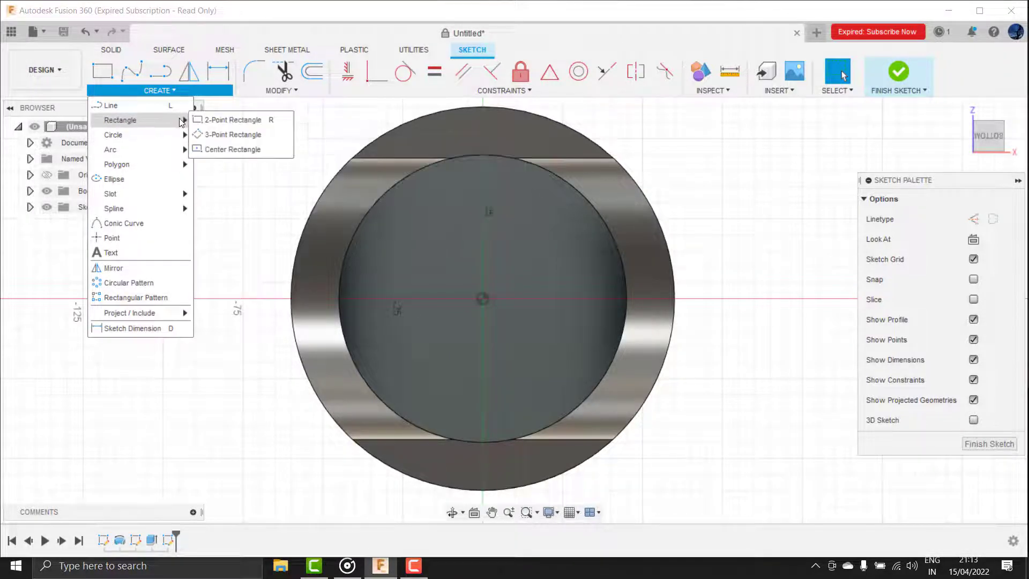
pyautogui.click(215, 149)
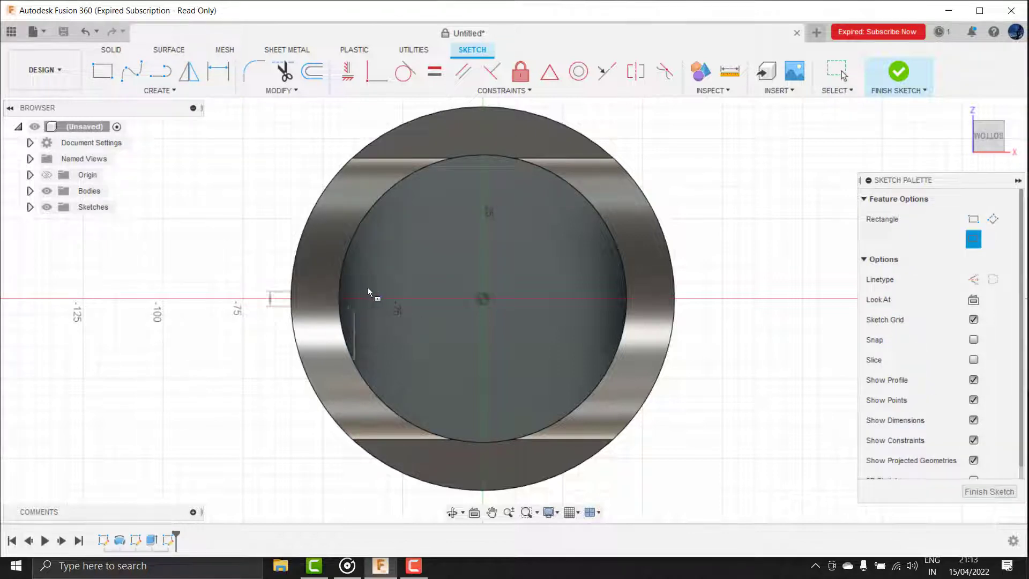
pyautogui.click(400, 237)
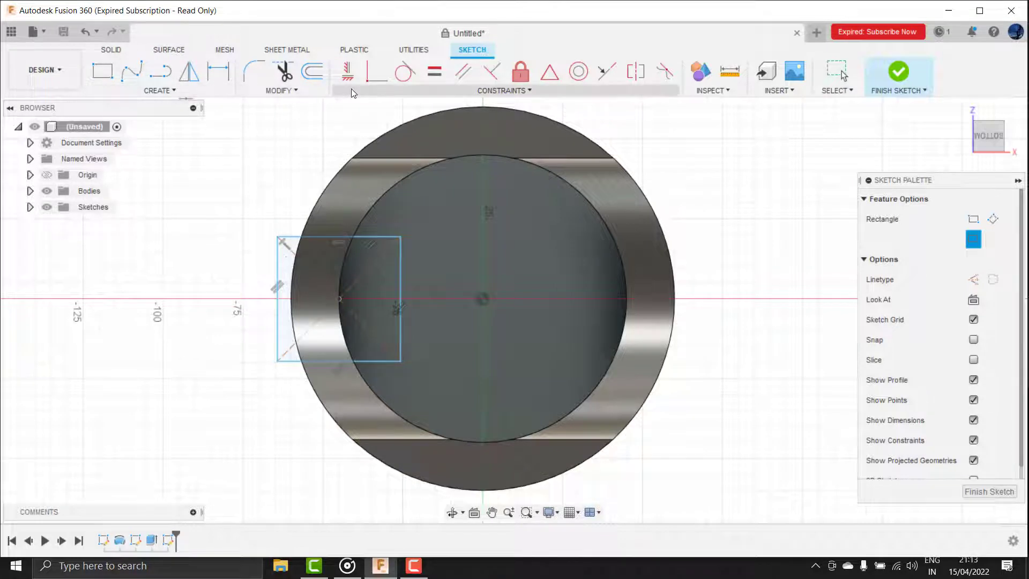
# Begin a dimension from the rectangle's lower corner to the sketch origin.
pyautogui.click(216, 78)
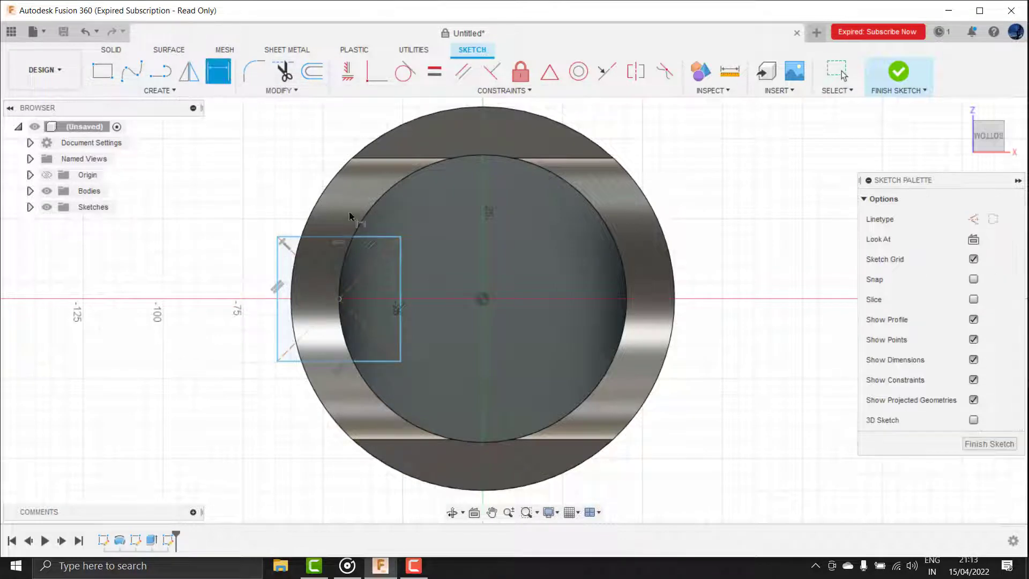
pyautogui.click(400, 361)
pyautogui.click(482, 299)
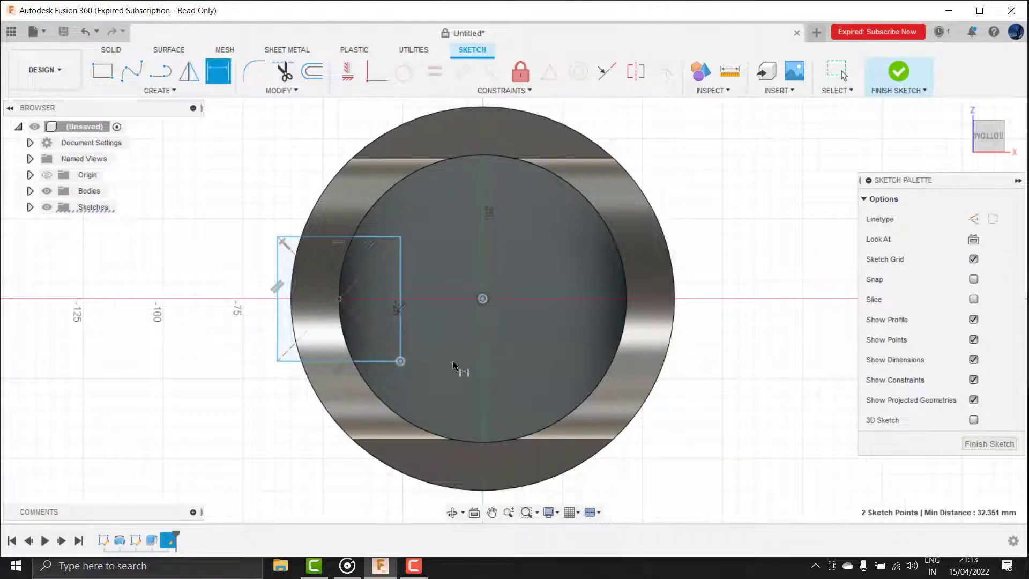
# Dimension the rectangle's lower and upper corners 20 mm each from the origin.
pyautogui.click(508, 338)
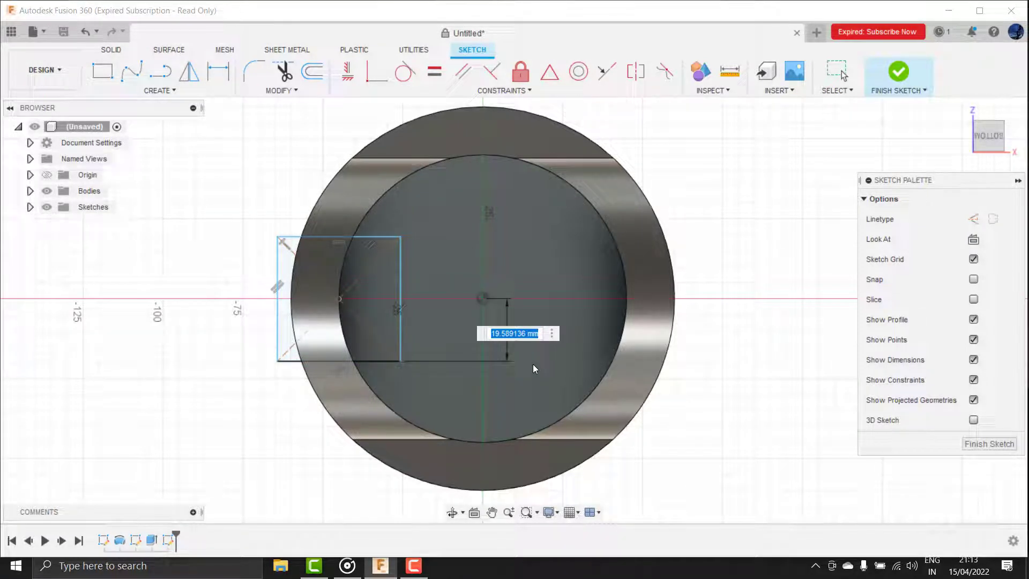
pyautogui.write('20')
pyautogui.press('Return')
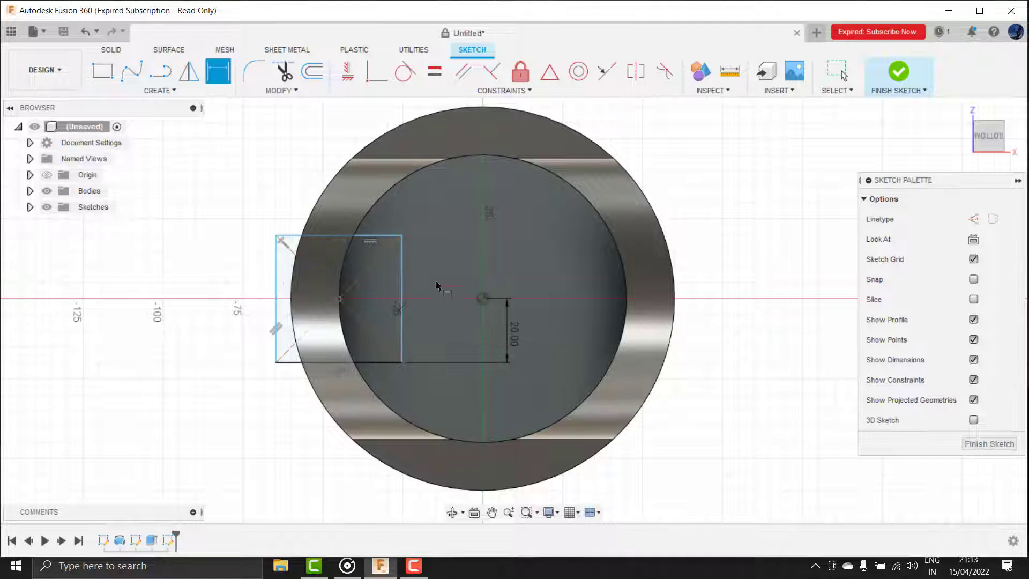
pyautogui.click(483, 298)
pyautogui.click(518, 253)
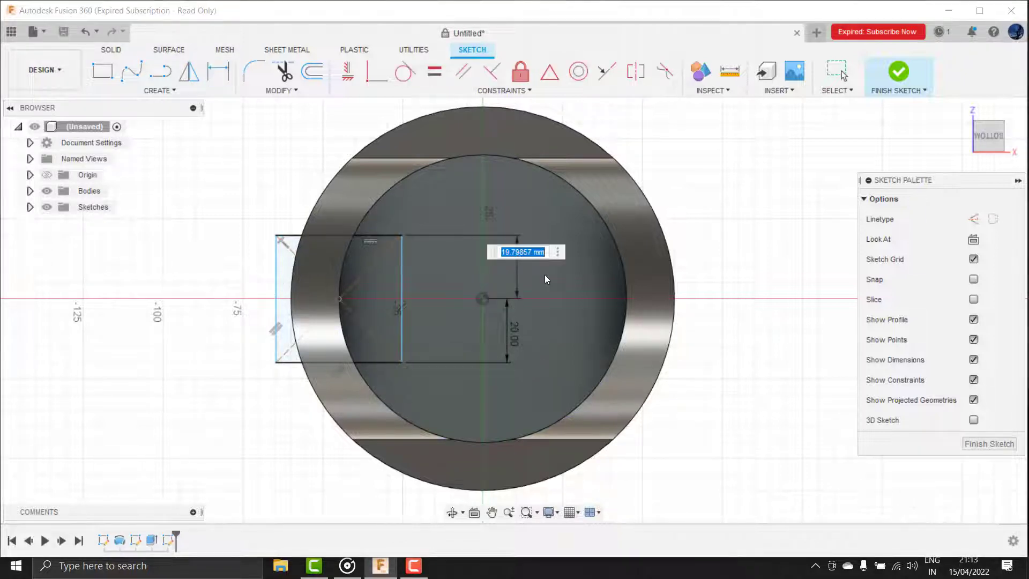
pyautogui.write('20')
pyautogui.press('Return')
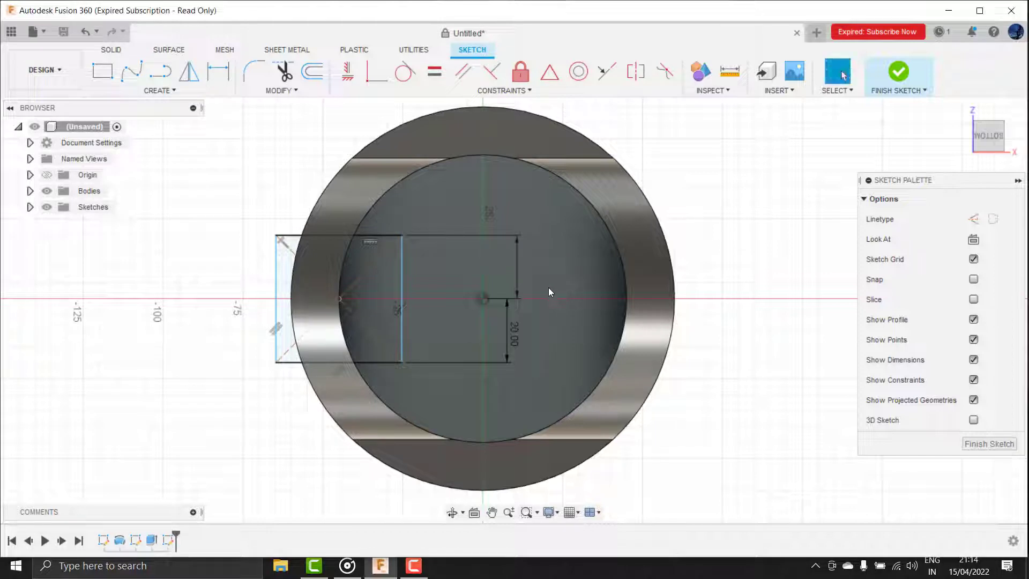
# Set the rectangle's width to 40 mm.
pyautogui.click(368, 235)
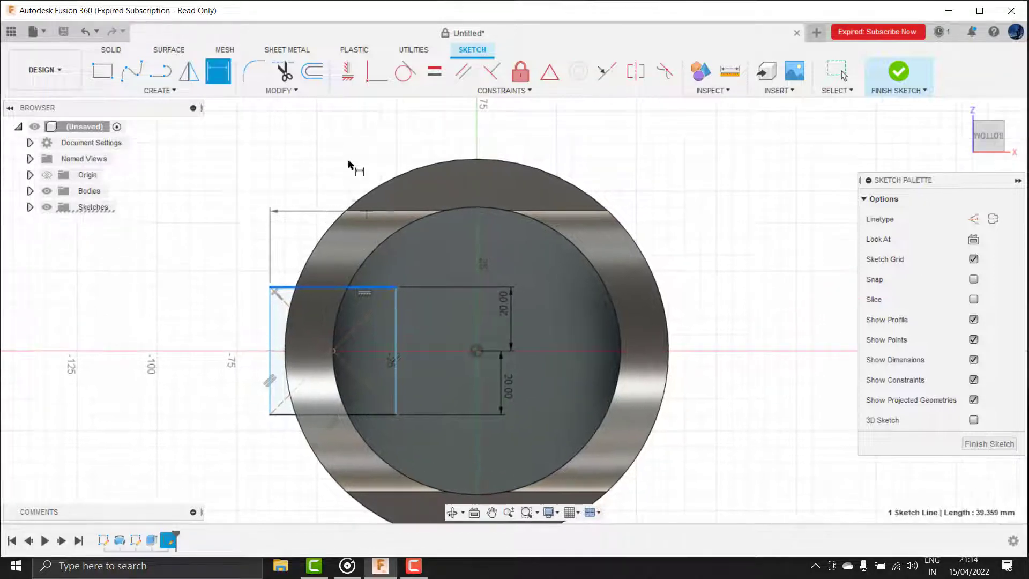
pyautogui.click(351, 158)
pyautogui.write('40')
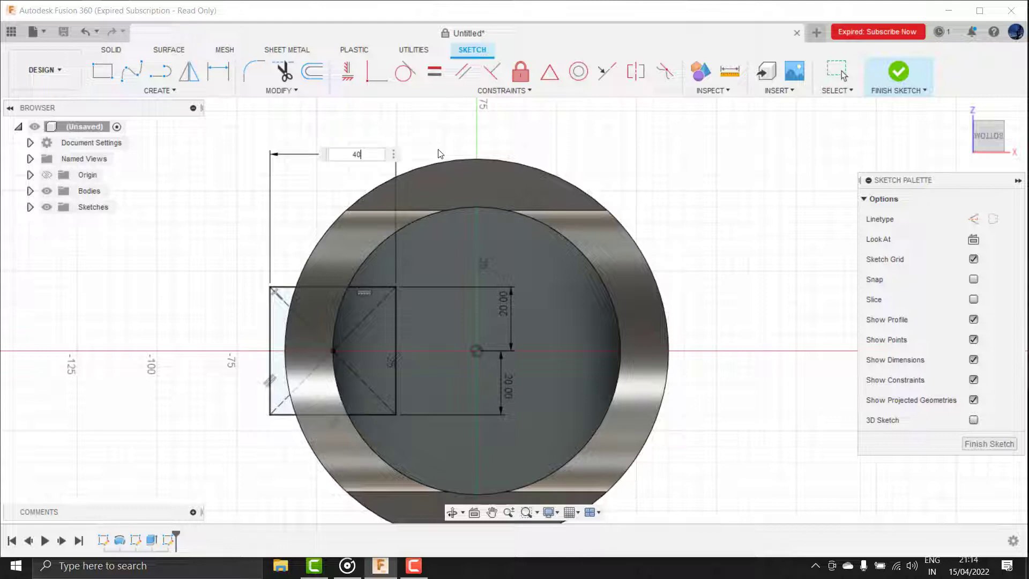
pyautogui.press('Return')
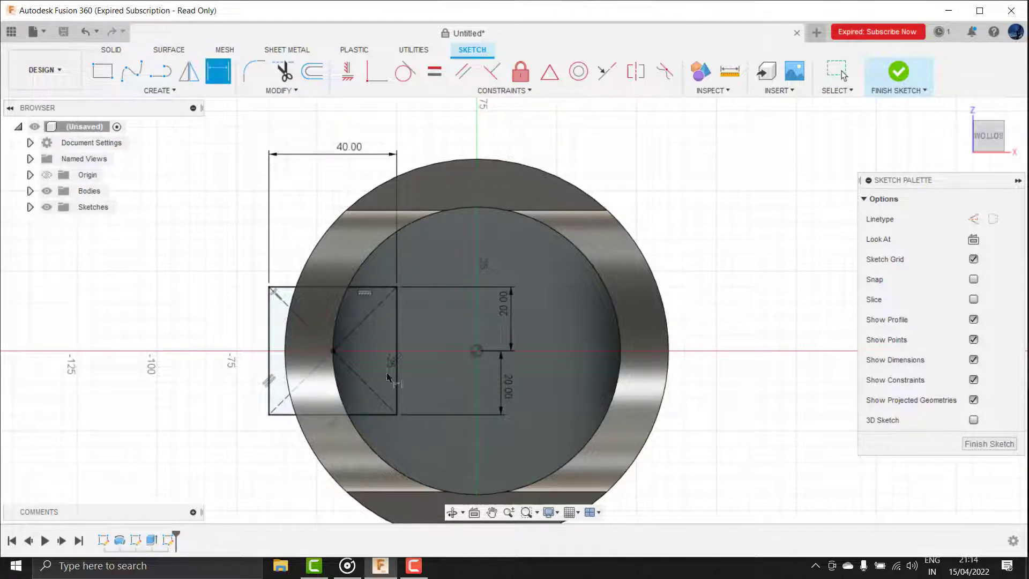
pyautogui.click(282, 79)
# Trim away the rectangle's segments outside the inner wall.
pyautogui.click(338, 418)
pyautogui.click(339, 290)
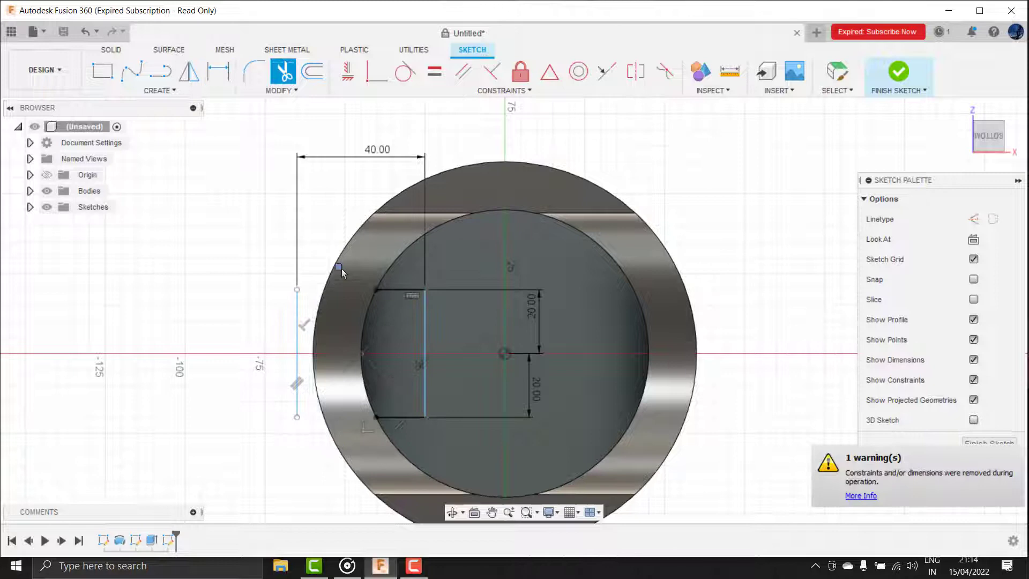
pyautogui.click(298, 350)
pyautogui.scroll(1, 405, 300)
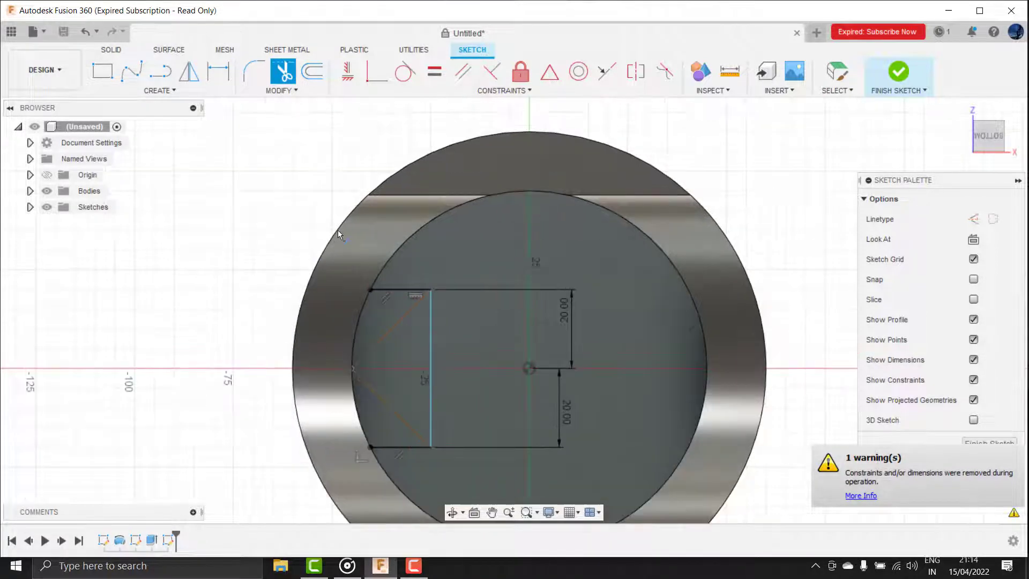
# Dimension the trimmed top and bottom lines to 17 mm and finish the sketch.
pyautogui.click(218, 72)
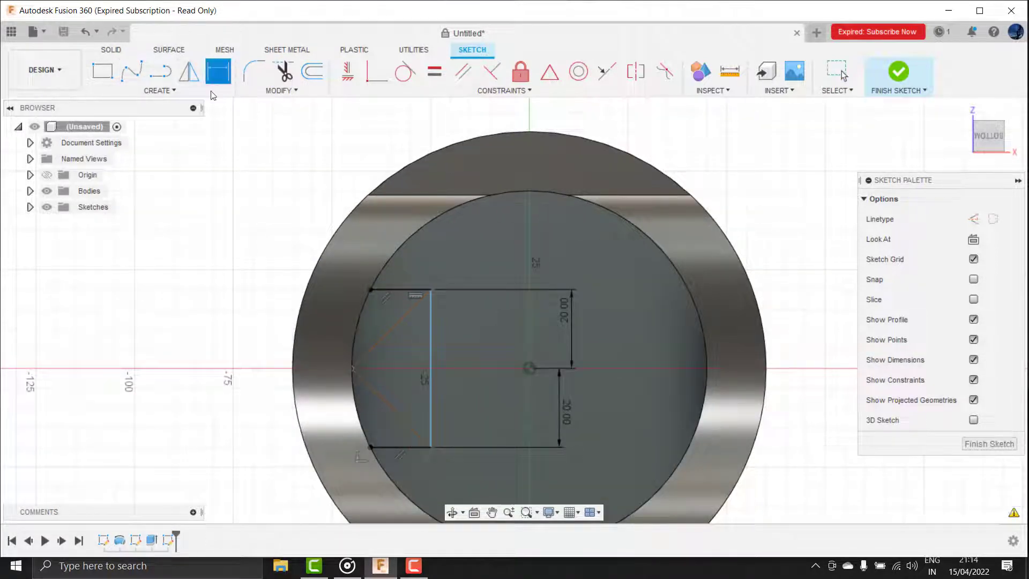
pyautogui.click(387, 291)
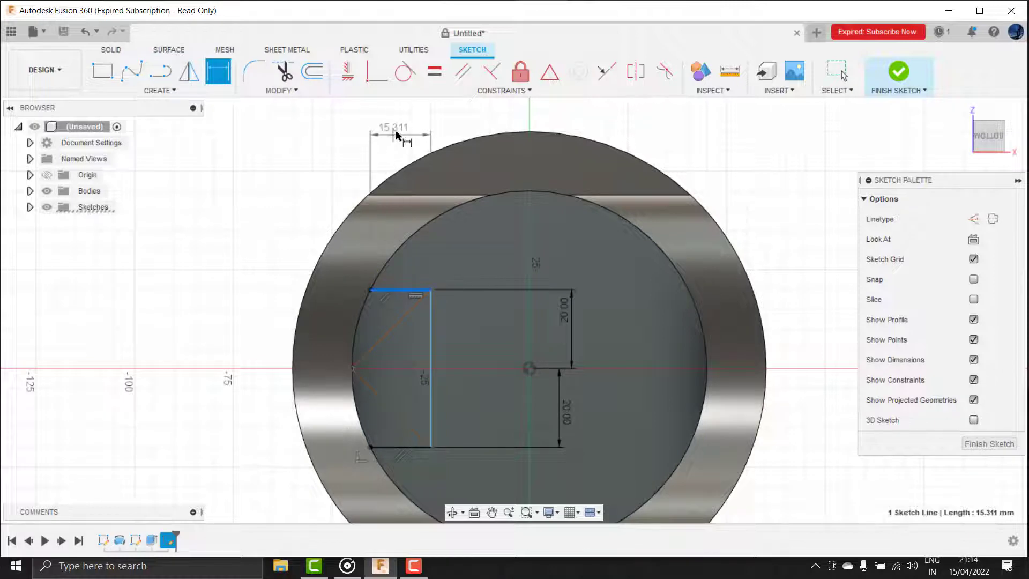
pyautogui.click(473, 124)
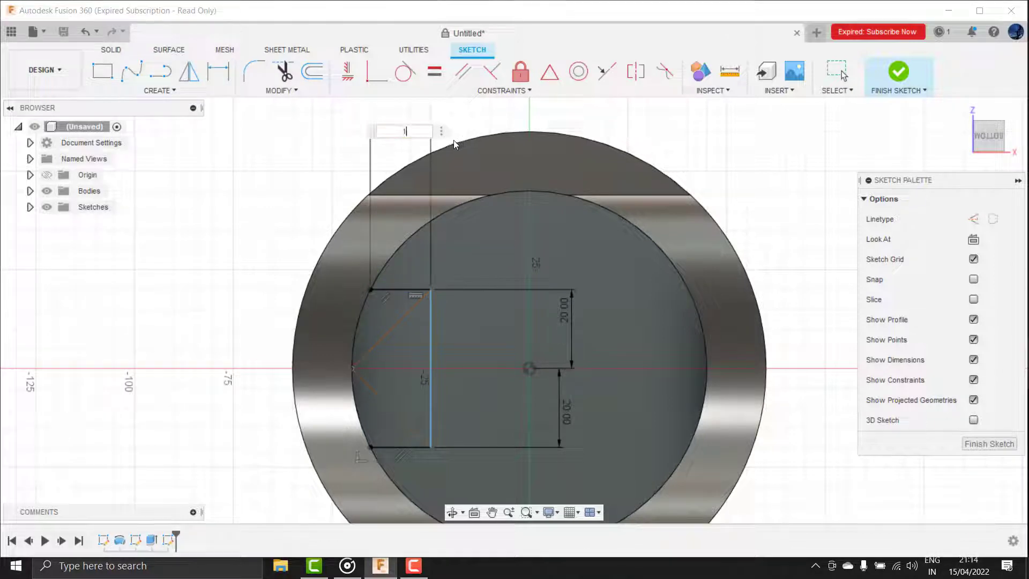
pyautogui.write('17')
pyautogui.press('Return')
pyautogui.moveTo(391, 471); pyautogui.dragTo(458, 251, button='middle')
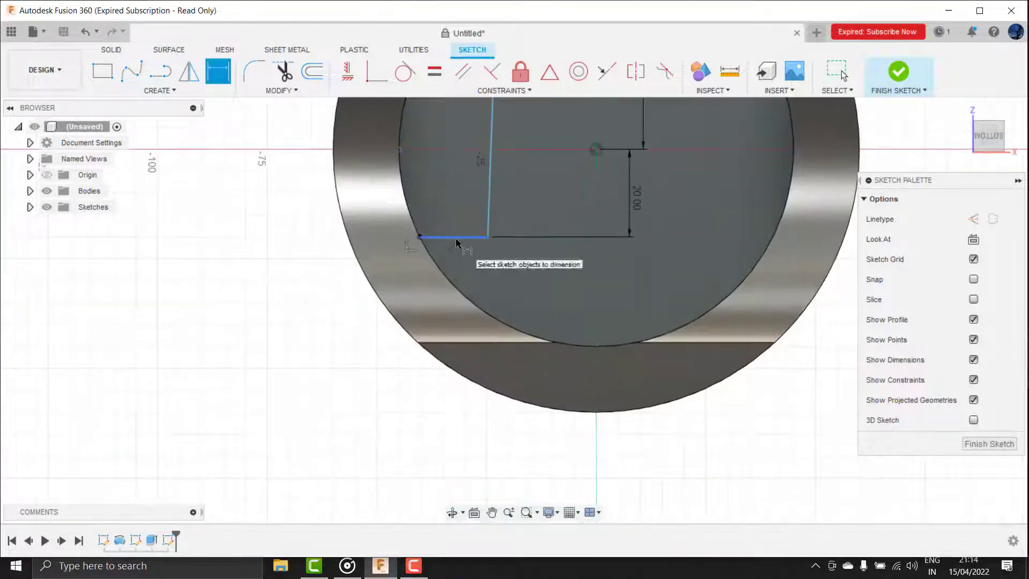
pyautogui.click(455, 236)
pyautogui.click(487, 449)
pyautogui.write('17')
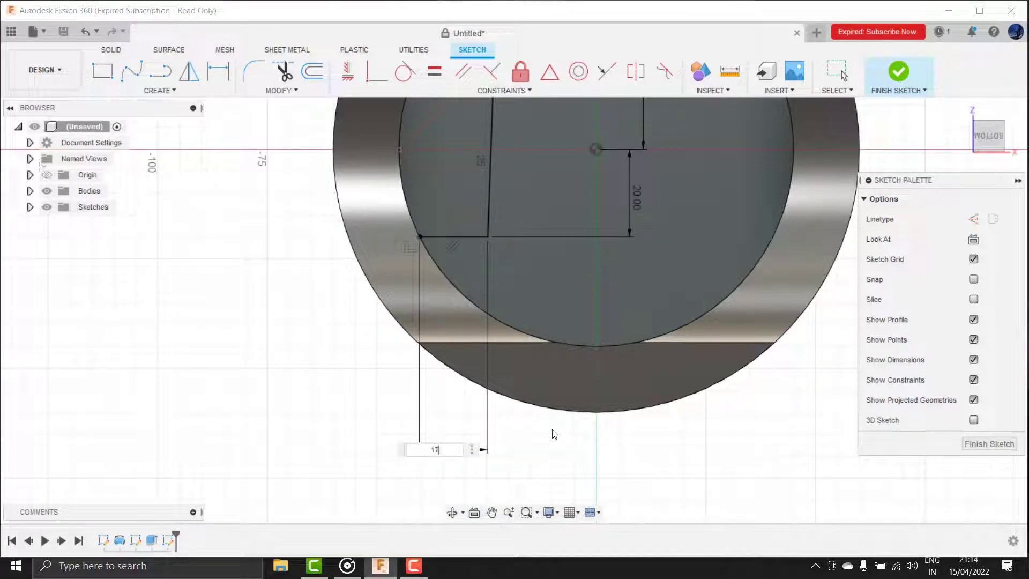
pyautogui.press('Return')
pyautogui.scroll(-3, 398, 362)
pyautogui.scroll(2, 483, 191)
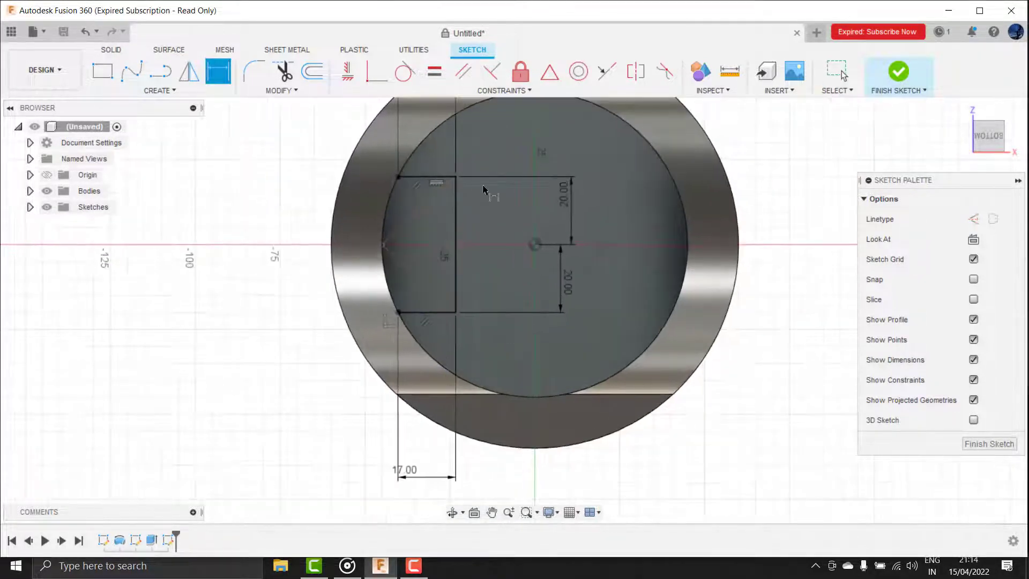
pyautogui.click(891, 80)
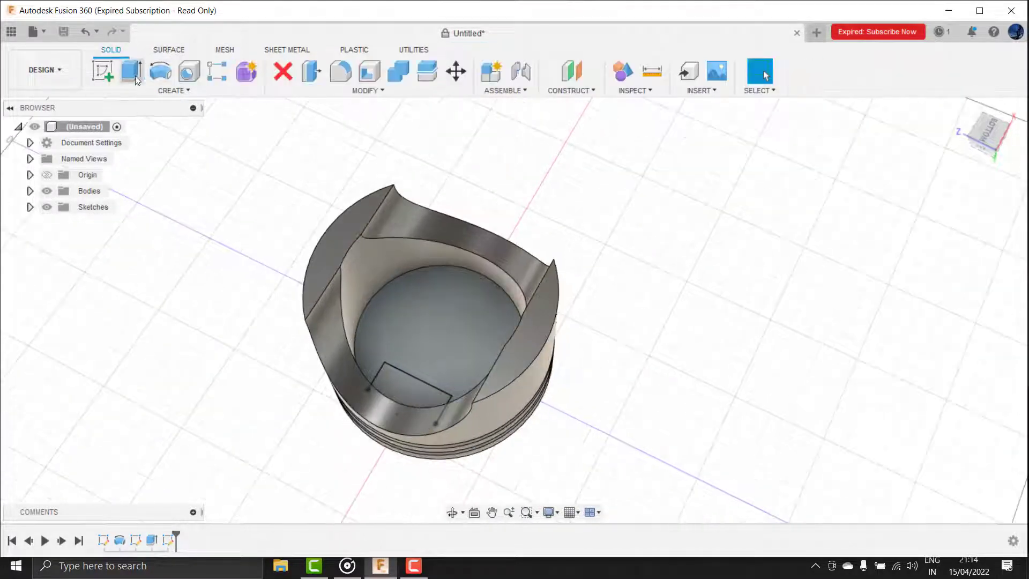
# Preview an 80 mm extrusion of the trimmed profile from a front view.
pyautogui.click(137, 80)
pyautogui.click(413, 404)
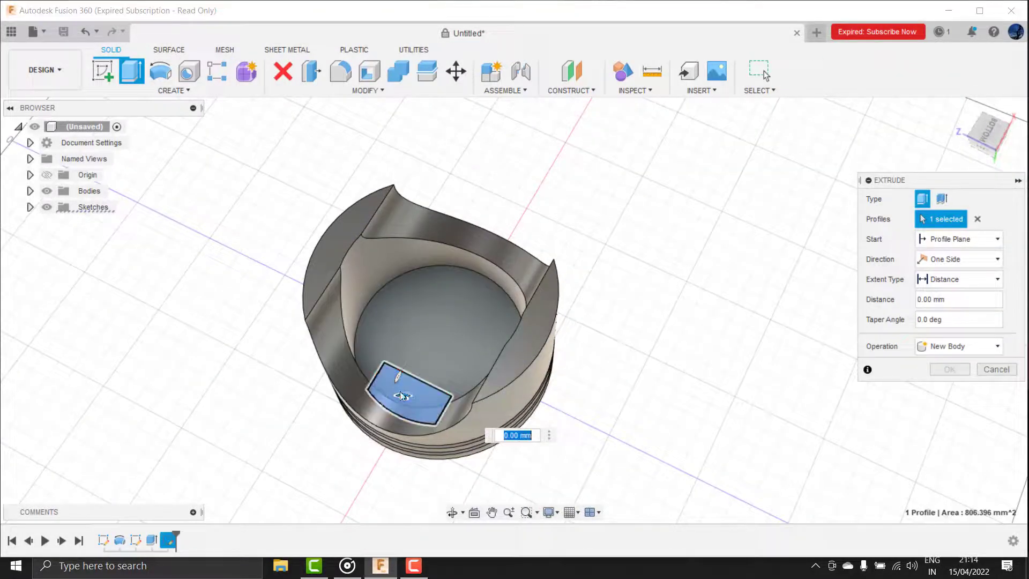
pyautogui.write('80')
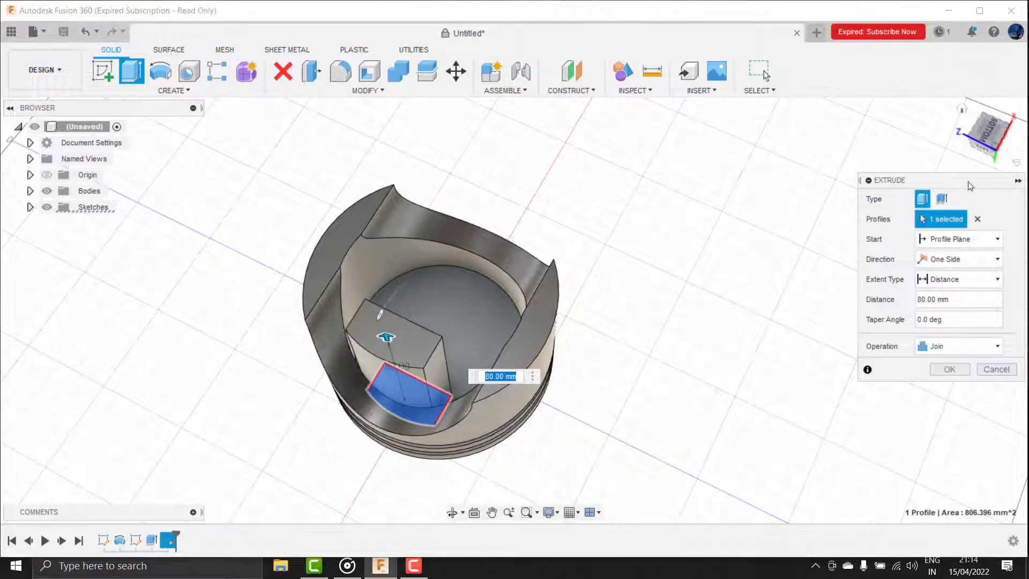
pyautogui.click(452, 512)
pyautogui.moveTo(453, 482); pyautogui.dragTo(456, 102)
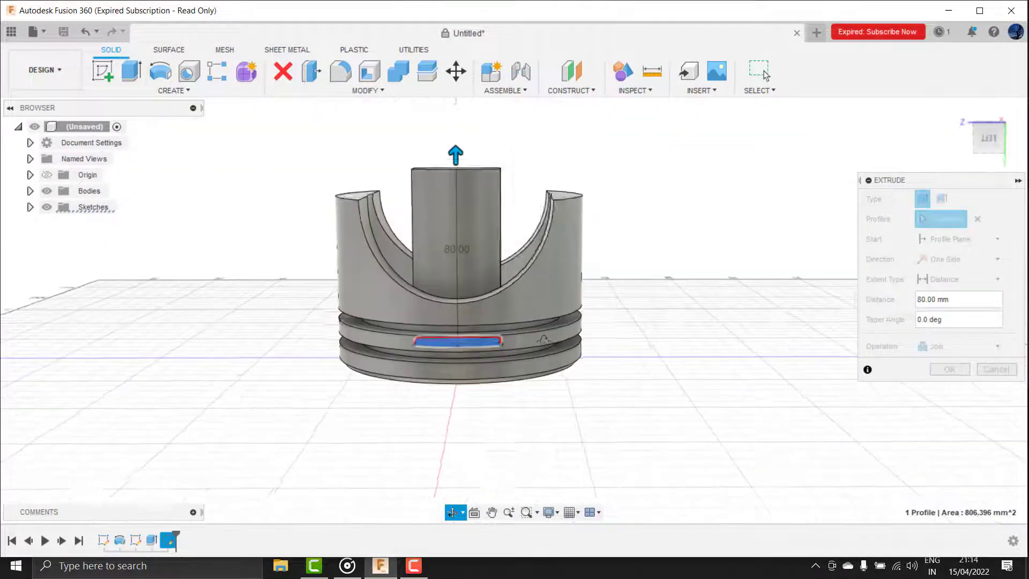
pyautogui.rightClick(700, 195)
pyautogui.click(742, 194)
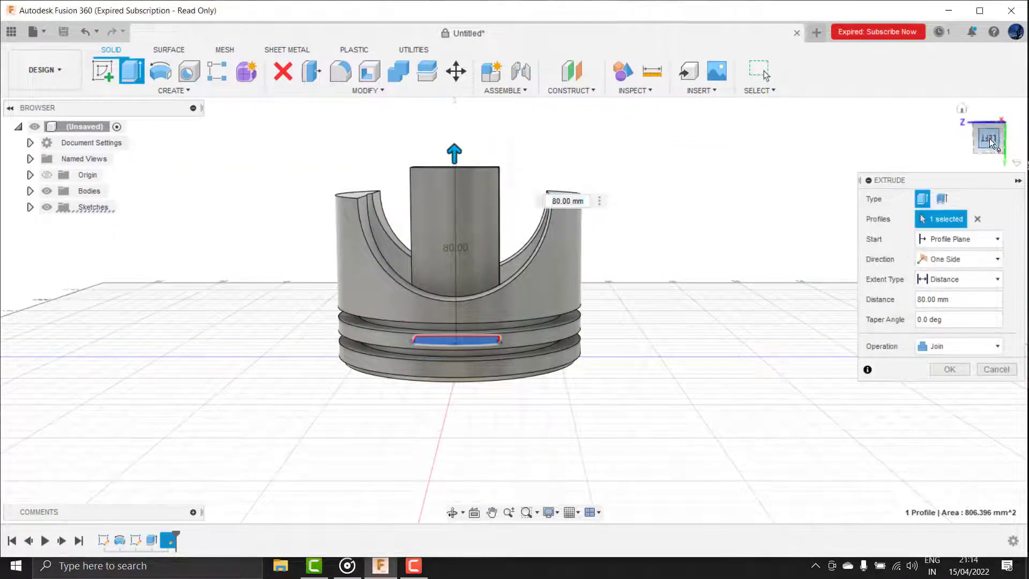
pyautogui.click(989, 139)
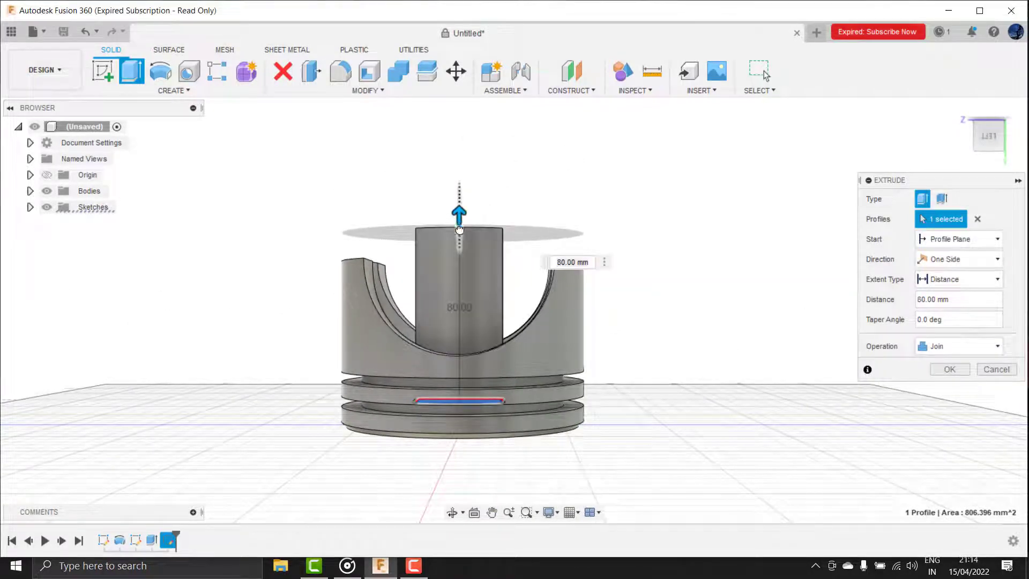
# Shorten the boss extrusion to 60 mm and join it to the piston.
pyautogui.moveTo(459, 229); pyautogui.dragTo(457, 271)
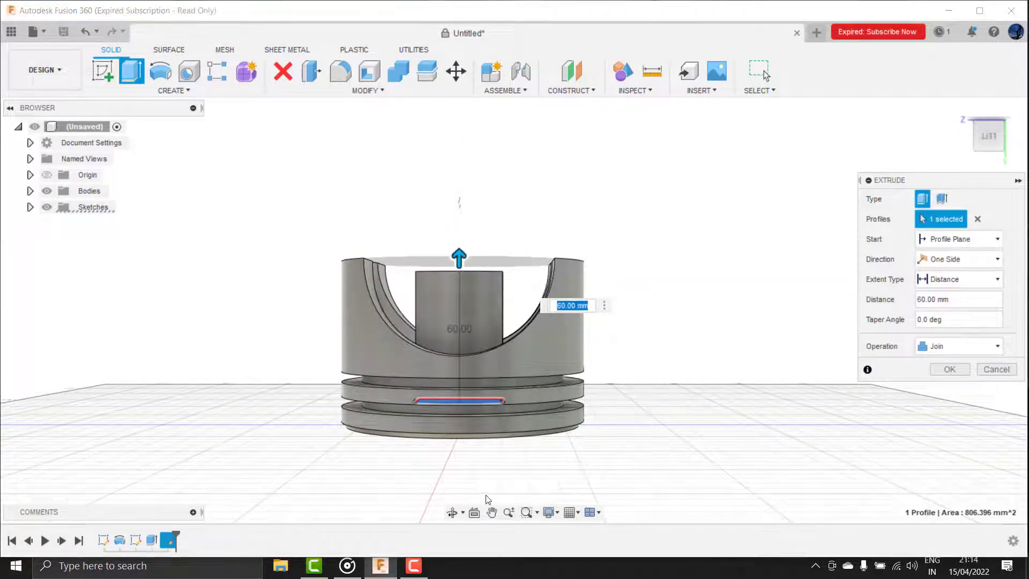
pyautogui.click(452, 512)
pyautogui.moveTo(450, 428)
pyautogui.mouseDown()
pyautogui.moveTo(359, 361)
pyautogui.moveTo(370, 290)
pyautogui.mouseUp()
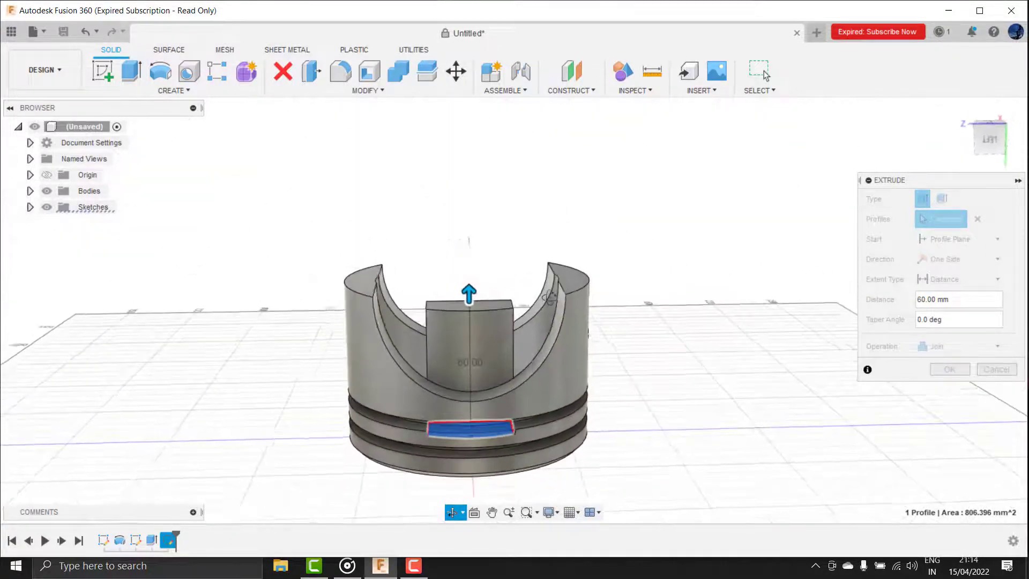
pyautogui.moveTo(437, 258); pyautogui.dragTo(370, 210)
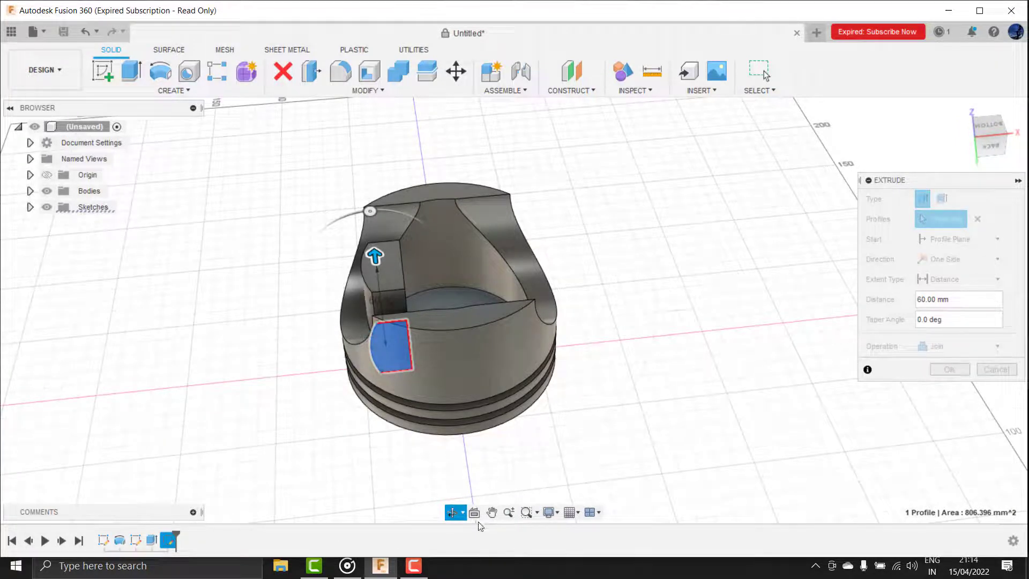
pyautogui.rightClick(624, 358)
pyautogui.click(887, 373)
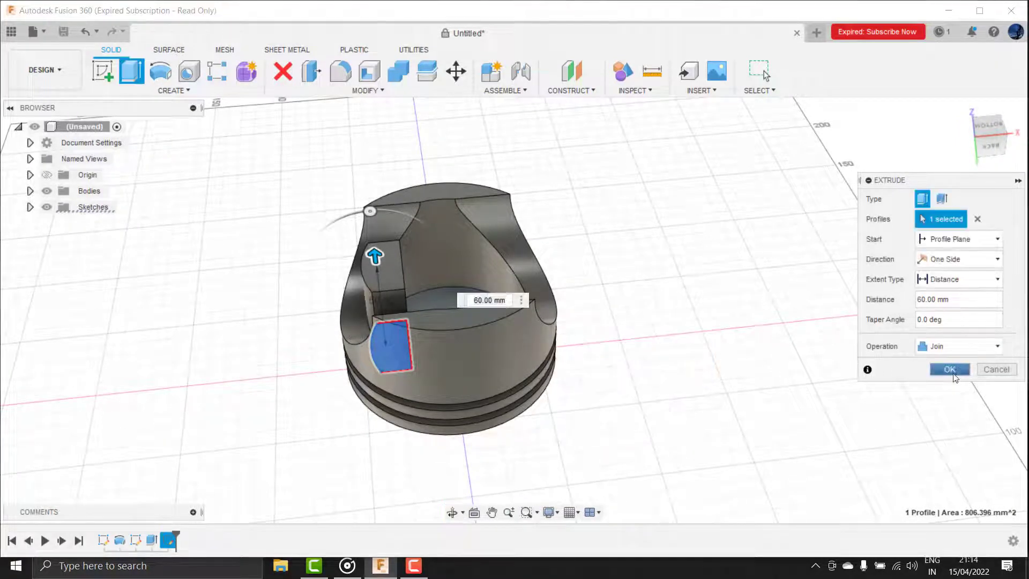
pyautogui.click(953, 373)
pyautogui.click(453, 512)
# Select the boss block's front face and start a sketch on it.
pyautogui.moveTo(452, 512); pyautogui.dragTo(395, 287)
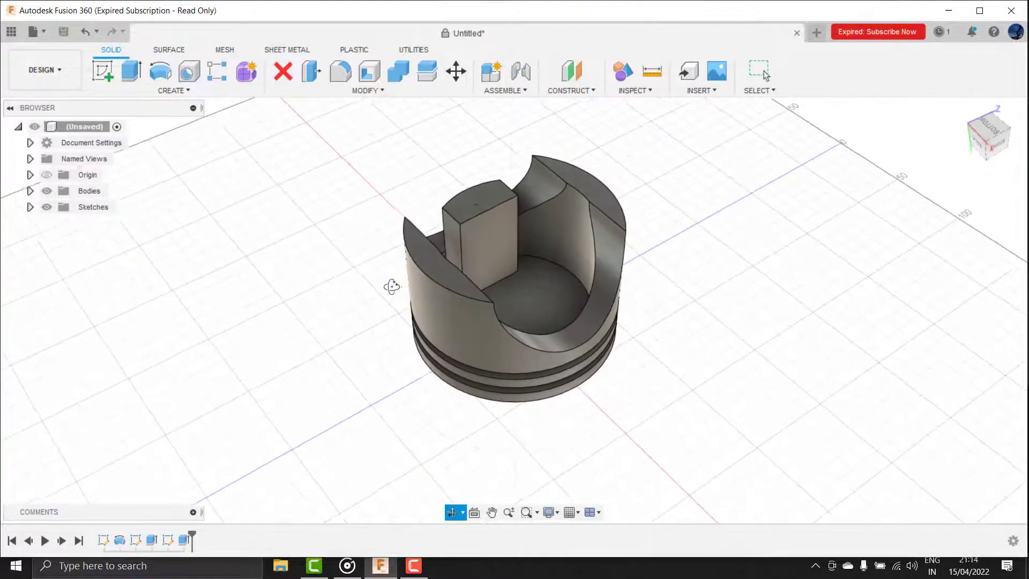
pyautogui.scroll(3, 394, 288)
pyautogui.scroll(3, 486, 156)
pyautogui.rightClick(486, 156)
pyautogui.click(453, 207)
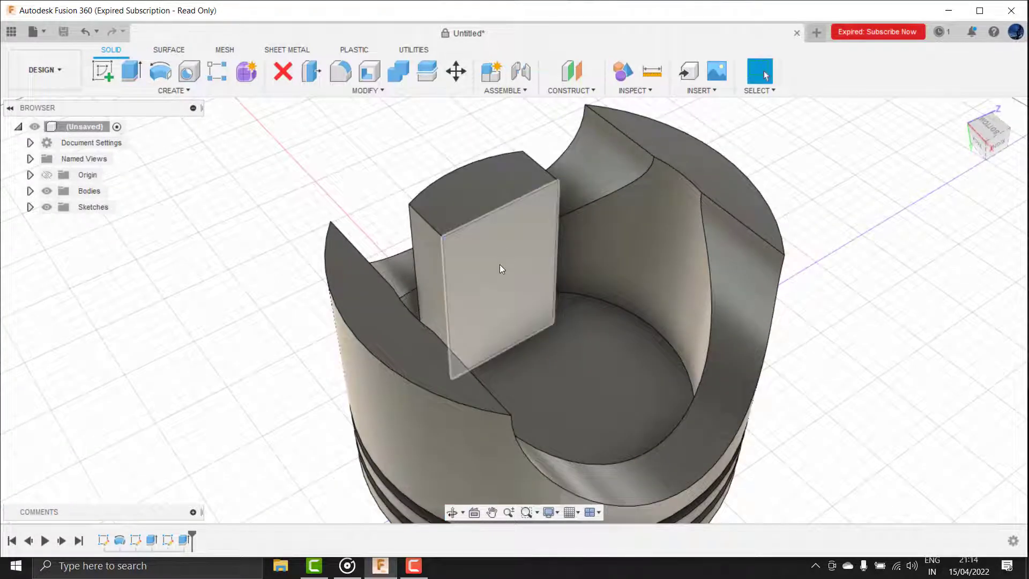
pyautogui.click(500, 265)
pyautogui.click(110, 74)
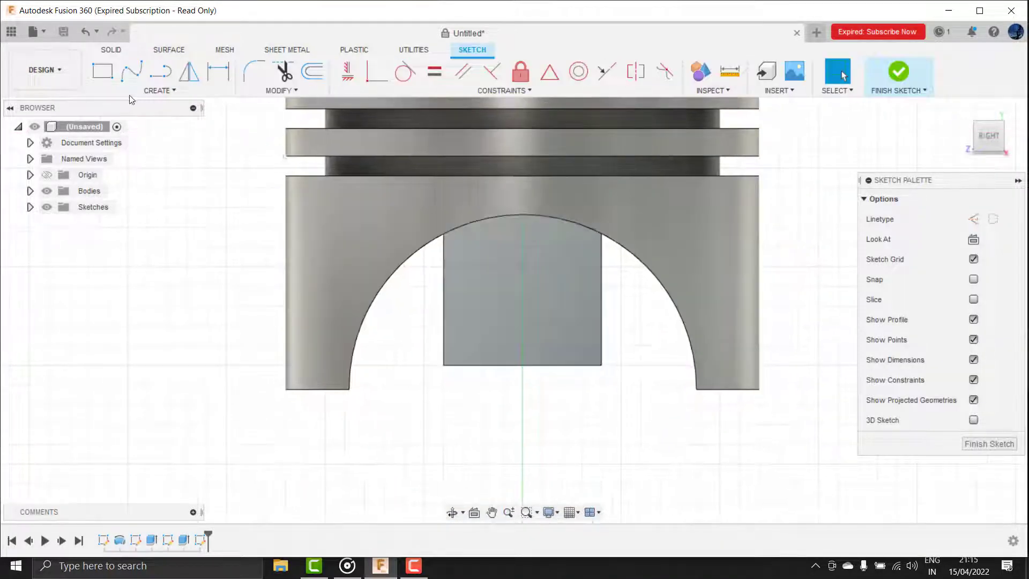
# Draw a circle at the sketch origin and dimension it to Ø20.
pyautogui.click(159, 90)
pyautogui.moveTo(113, 134)
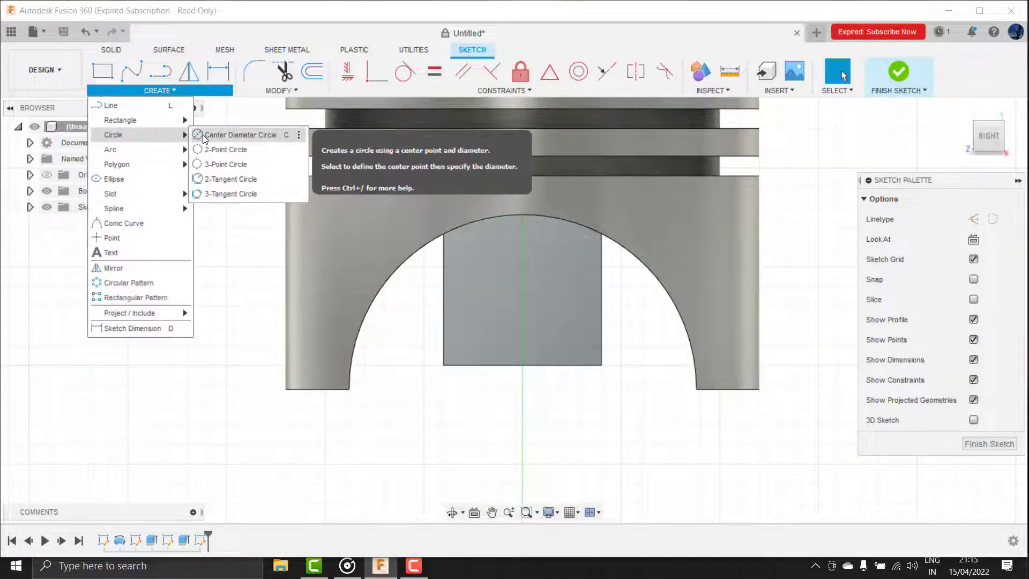
pyautogui.click(199, 135)
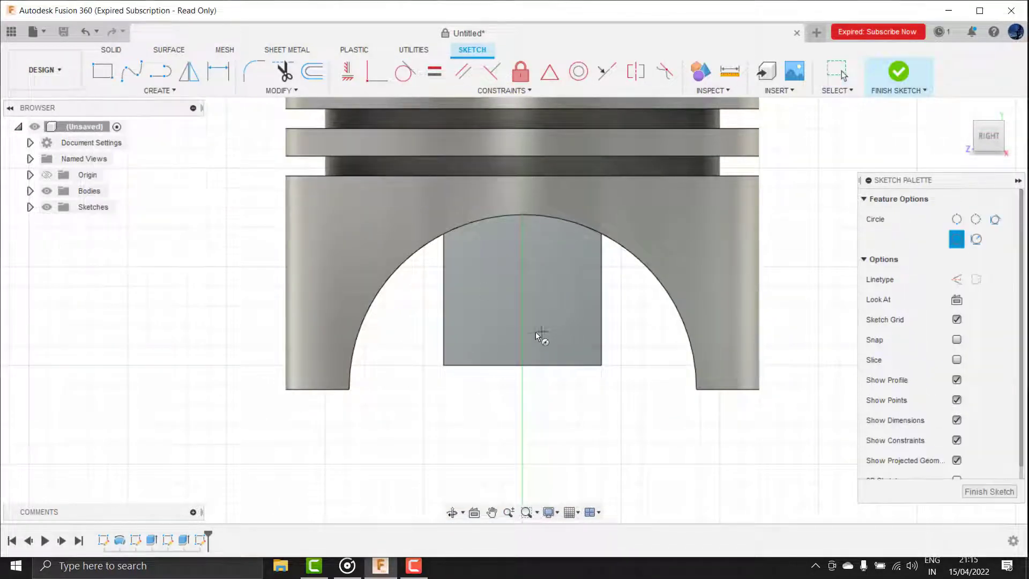
pyautogui.click(522, 308)
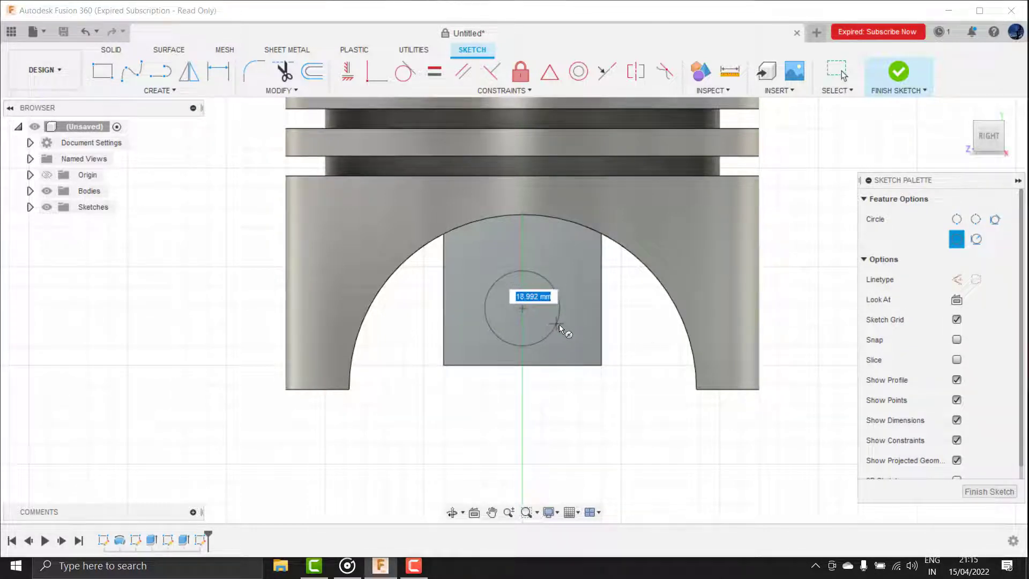
pyautogui.click(558, 323)
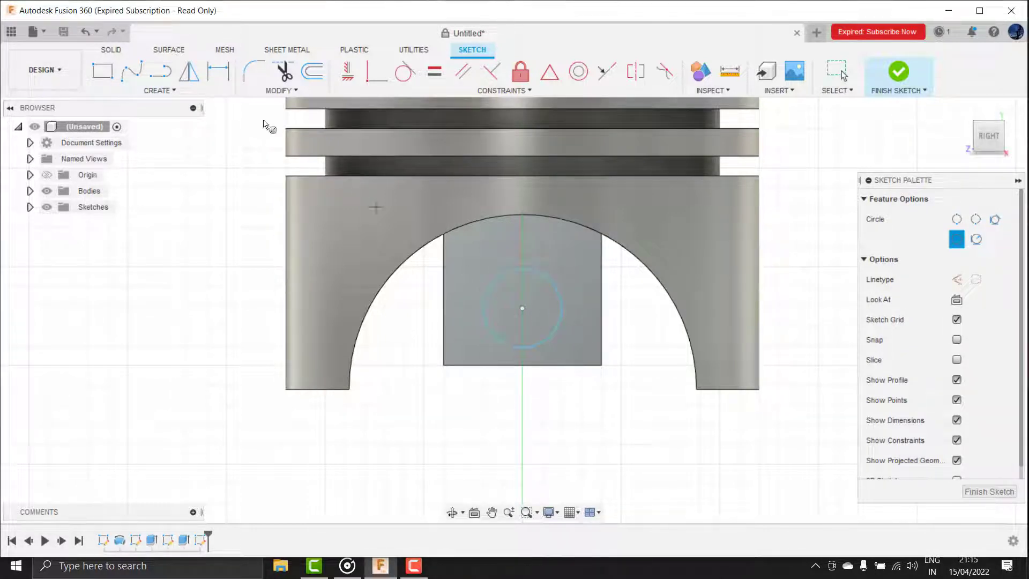
pyautogui.click(219, 72)
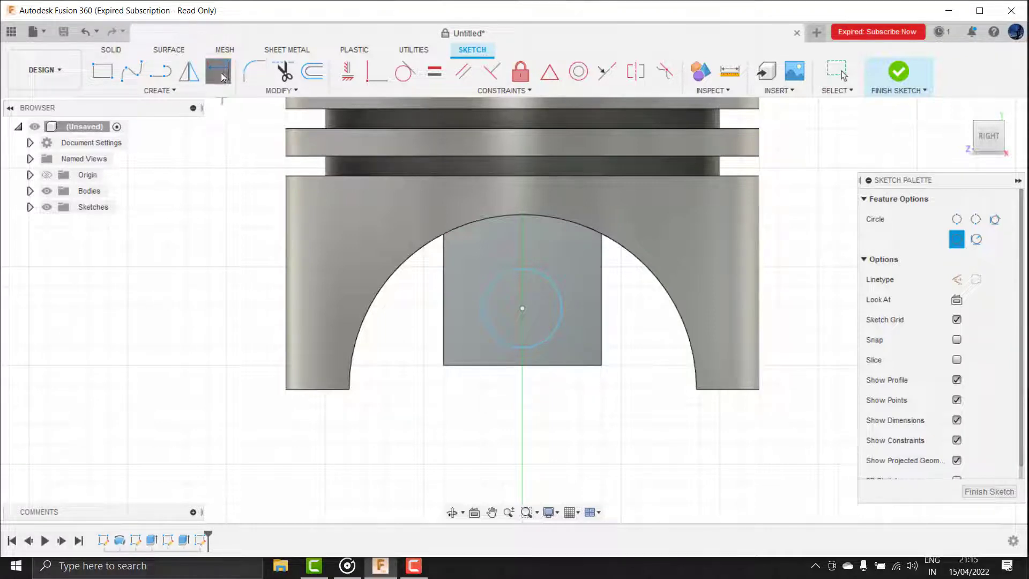
pyautogui.click(561, 296)
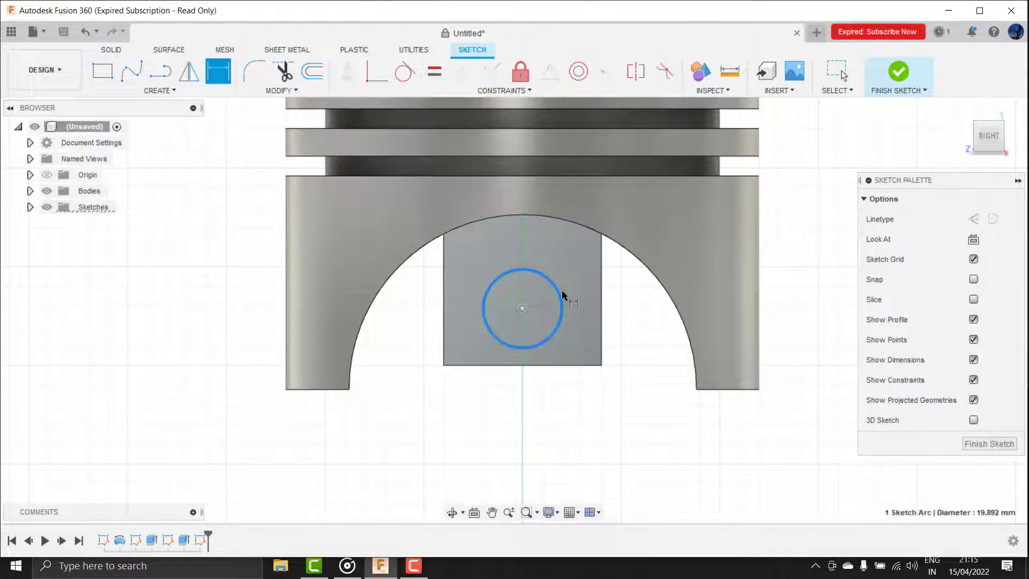
pyautogui.click(630, 323)
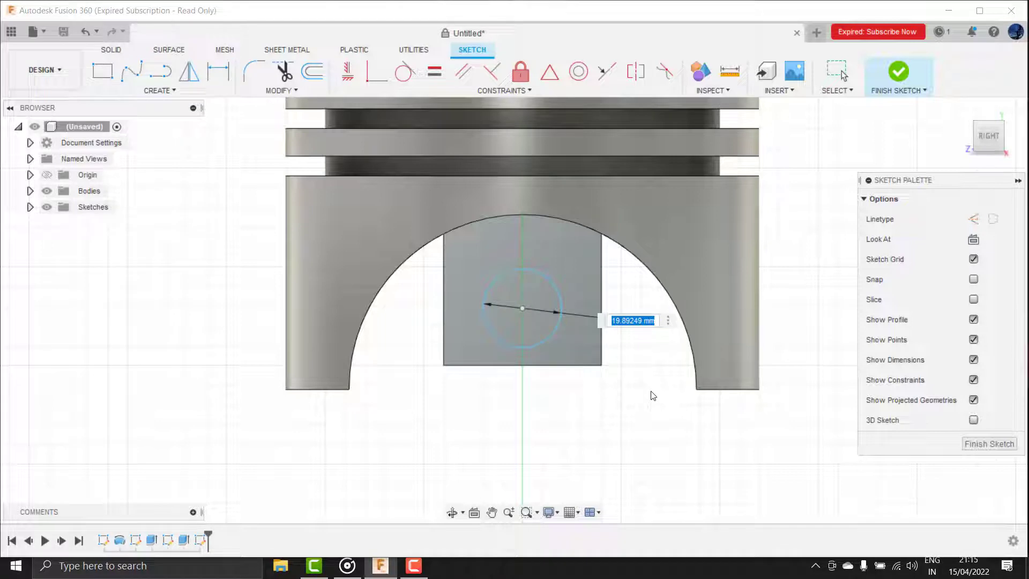
pyautogui.press('Return')
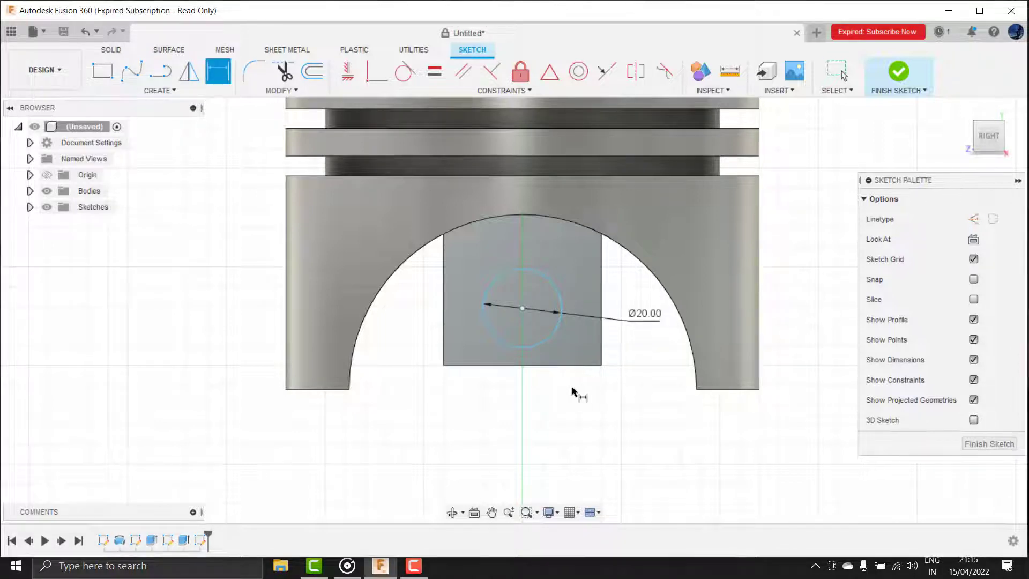
# Place the circle's centre 15 mm above the boss's bottom edge.
pyautogui.click(521, 308)
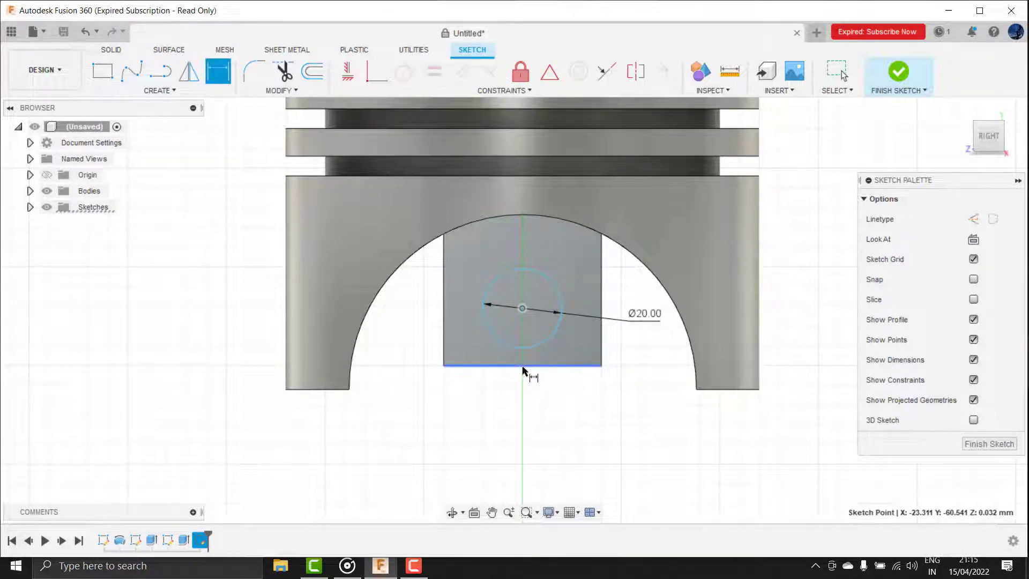
pyautogui.click(524, 369)
pyautogui.click(412, 337)
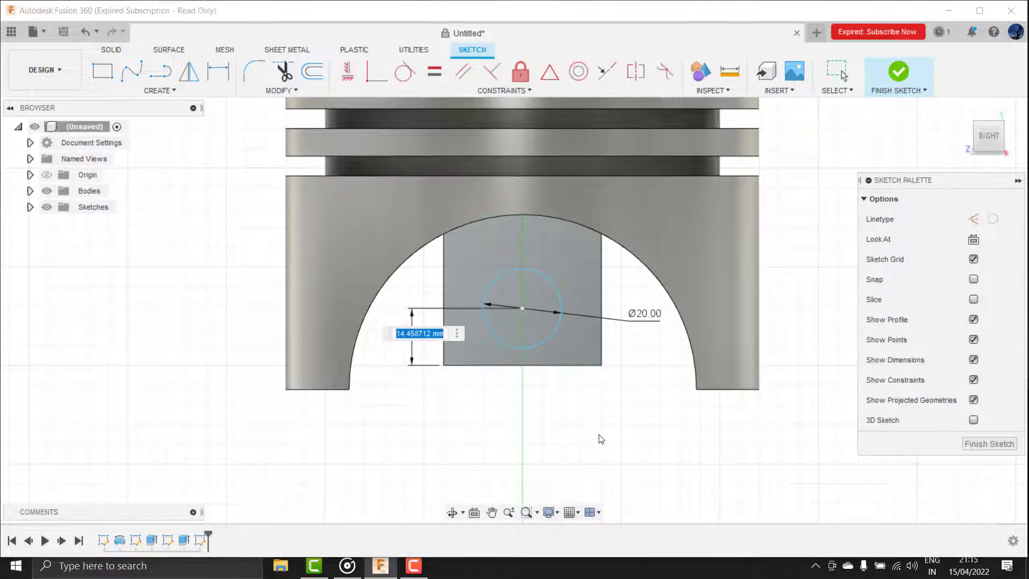
pyautogui.write('15')
pyautogui.press('Return')
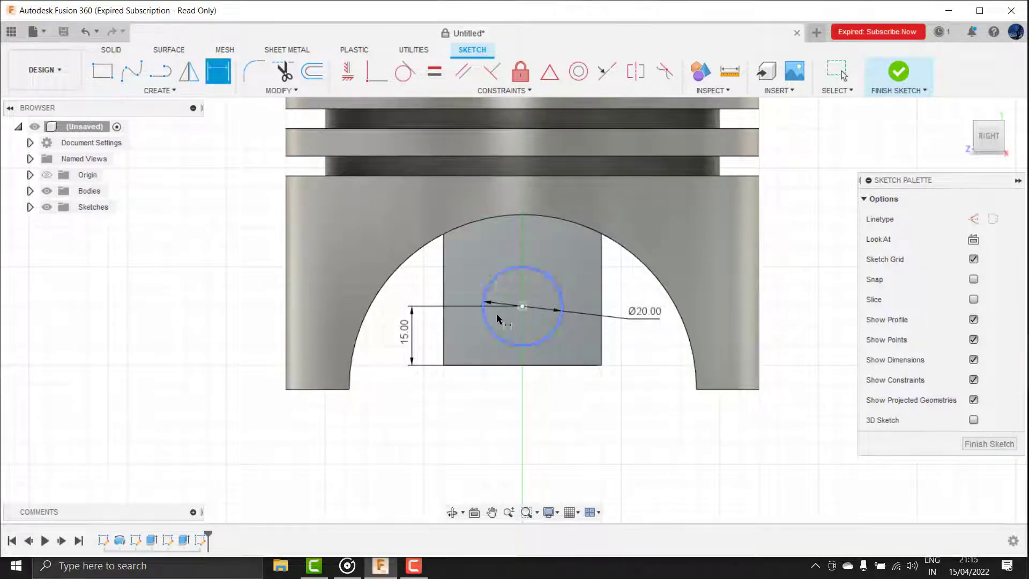
pyautogui.click(159, 90)
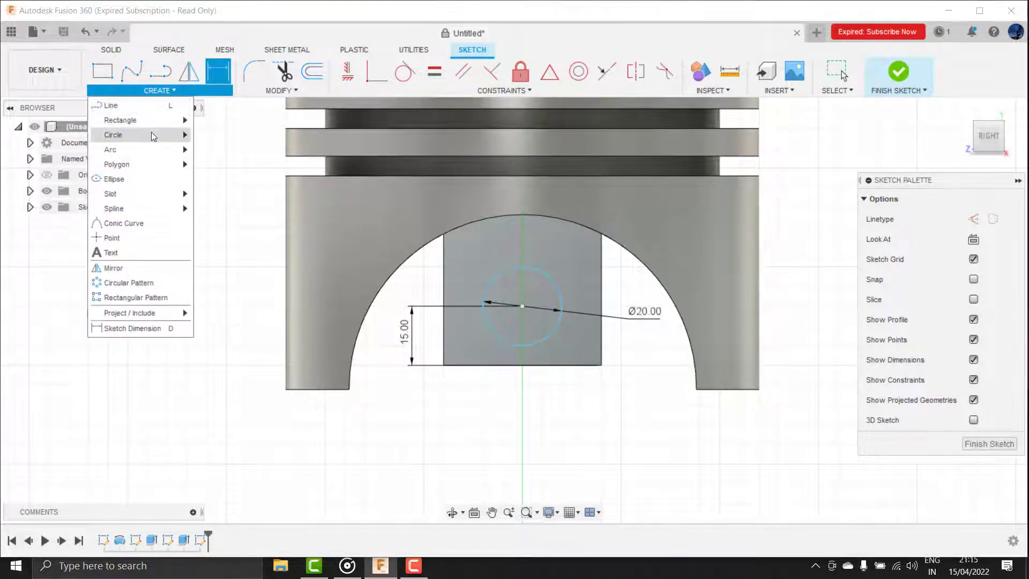
# Add a concentric ~40 mm circle, trim its excess arcs, and finish the sketch.
pyautogui.moveTo(128, 134)
pyautogui.click(231, 135)
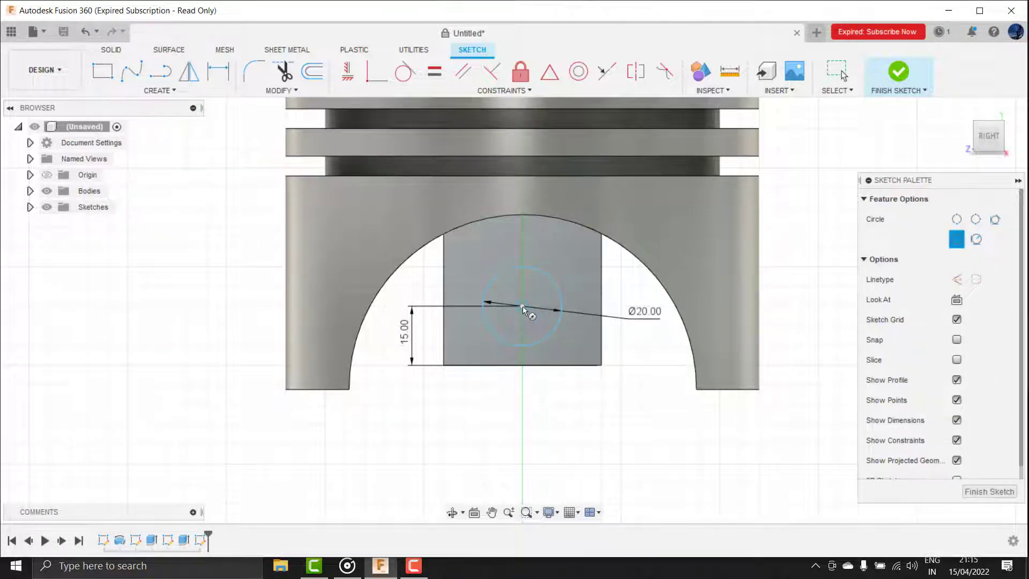
pyautogui.click(522, 306)
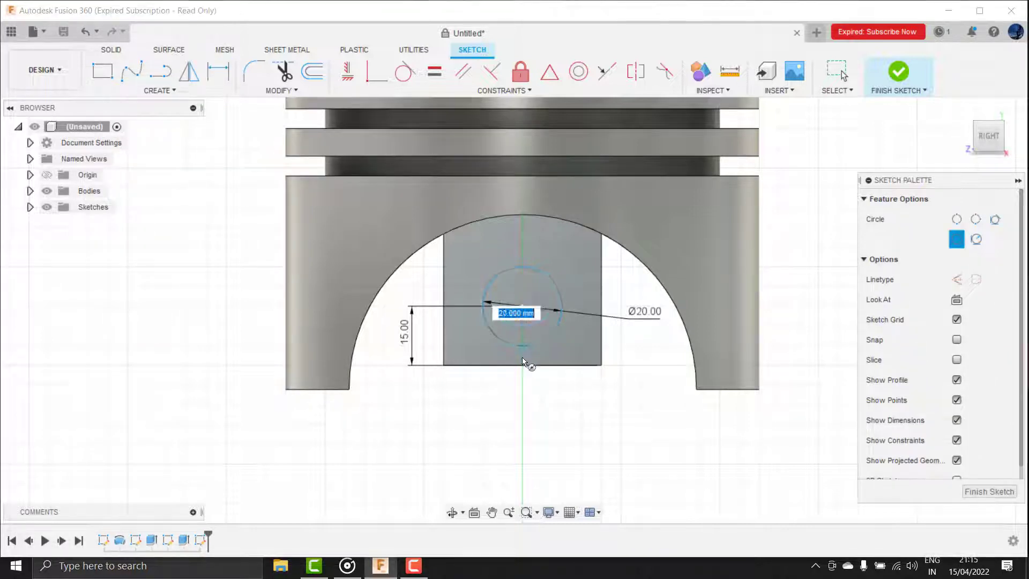
pyautogui.click(603, 311)
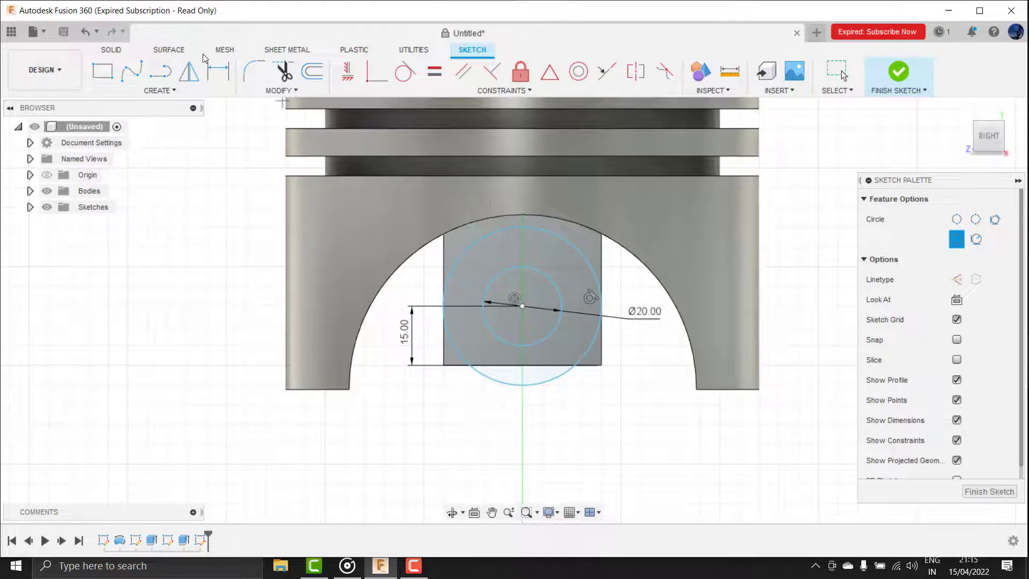
pyautogui.click(282, 71)
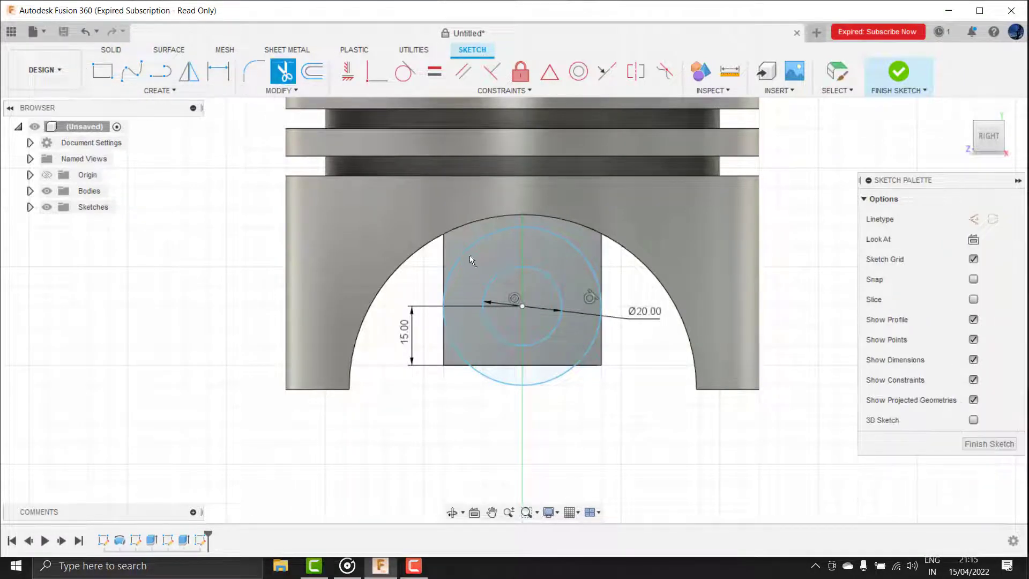
pyautogui.click(472, 256)
pyautogui.click(530, 385)
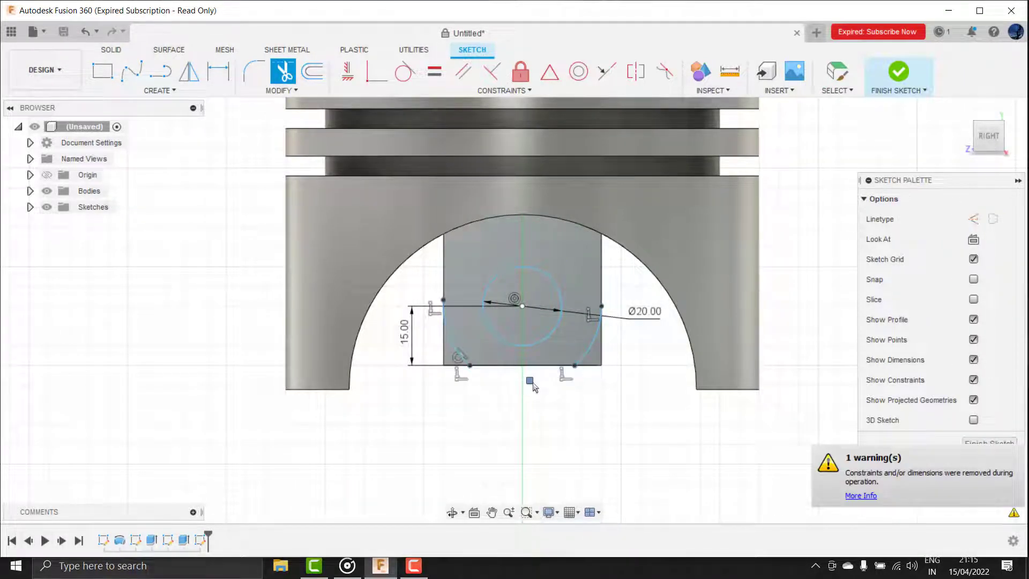
pyautogui.click(898, 71)
# Cut the circle and two corner profiles 45 mm into the boss.
pyautogui.click(135, 75)
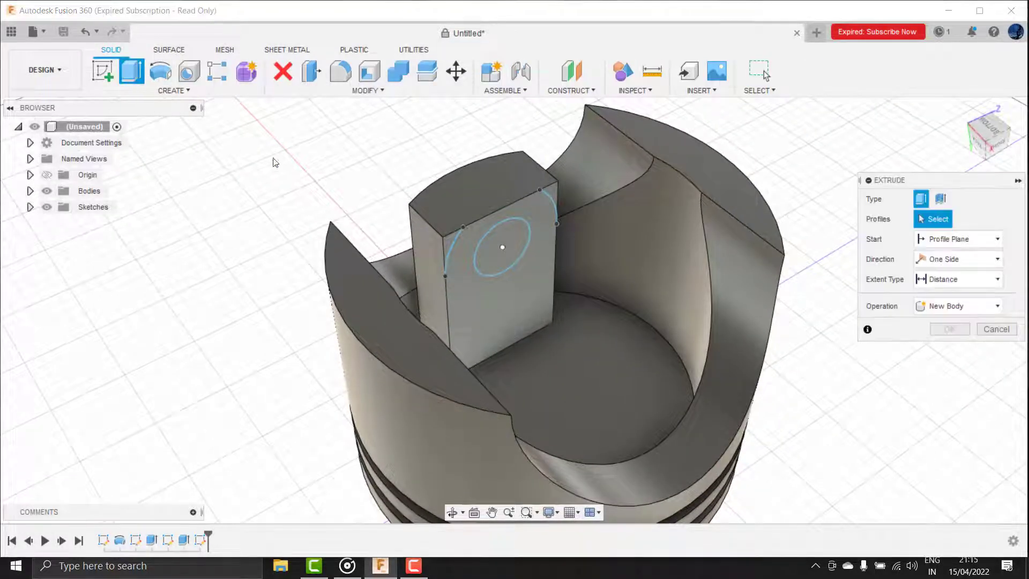
pyautogui.click(505, 246)
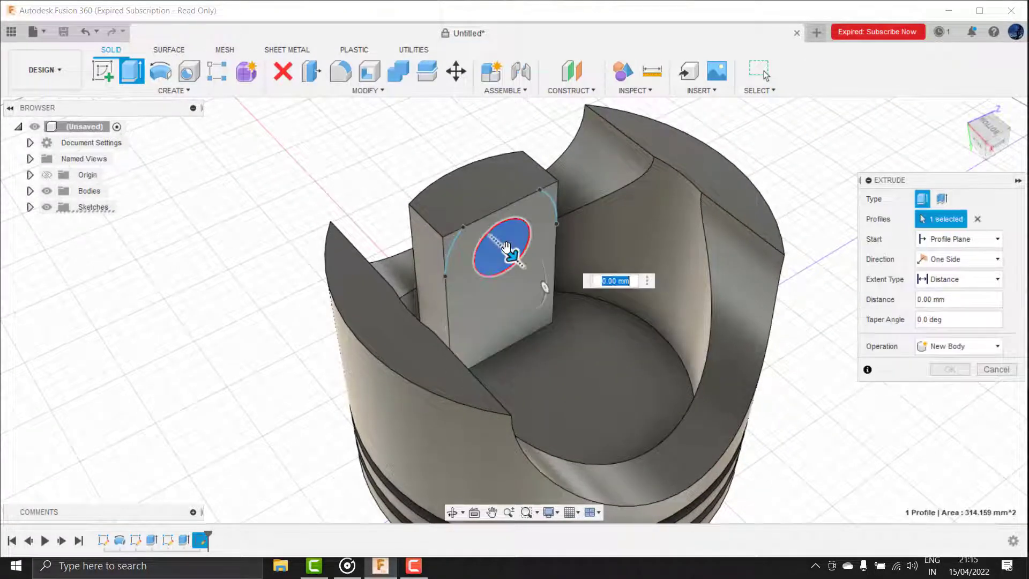
pyautogui.click(445, 240)
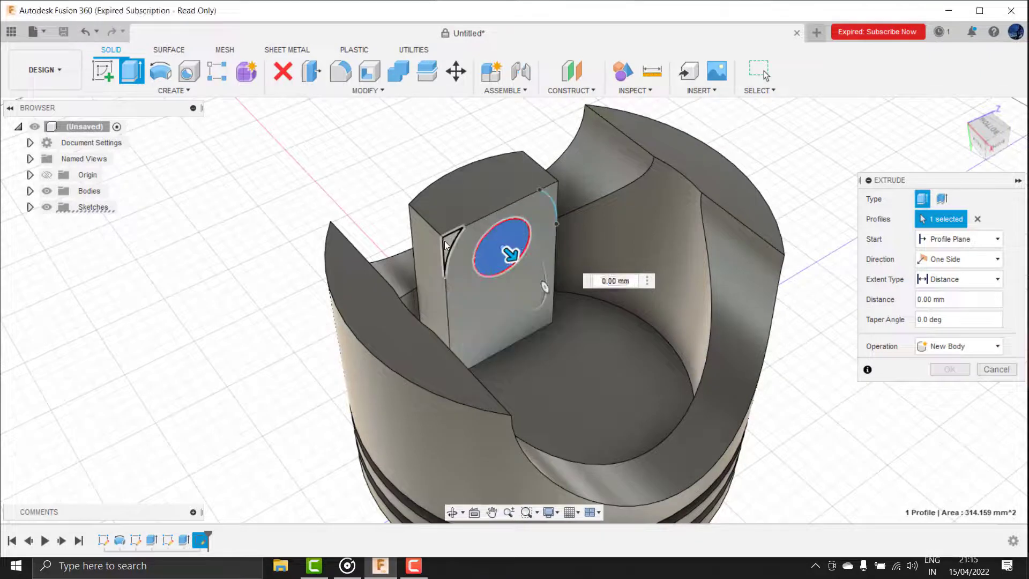
pyautogui.click(552, 191)
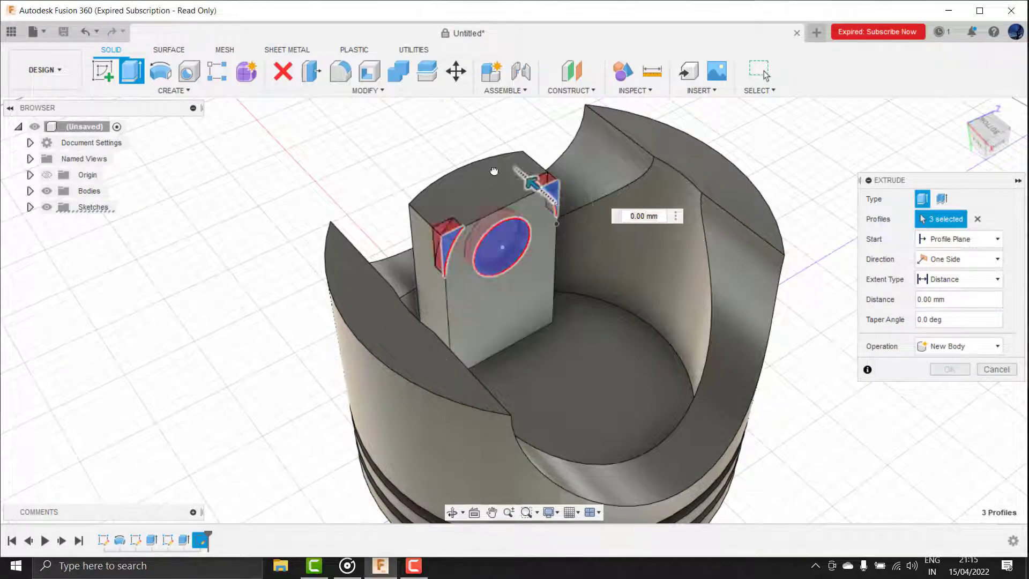
pyautogui.moveTo(557, 203); pyautogui.dragTo(435, 170)
pyautogui.click(949, 389)
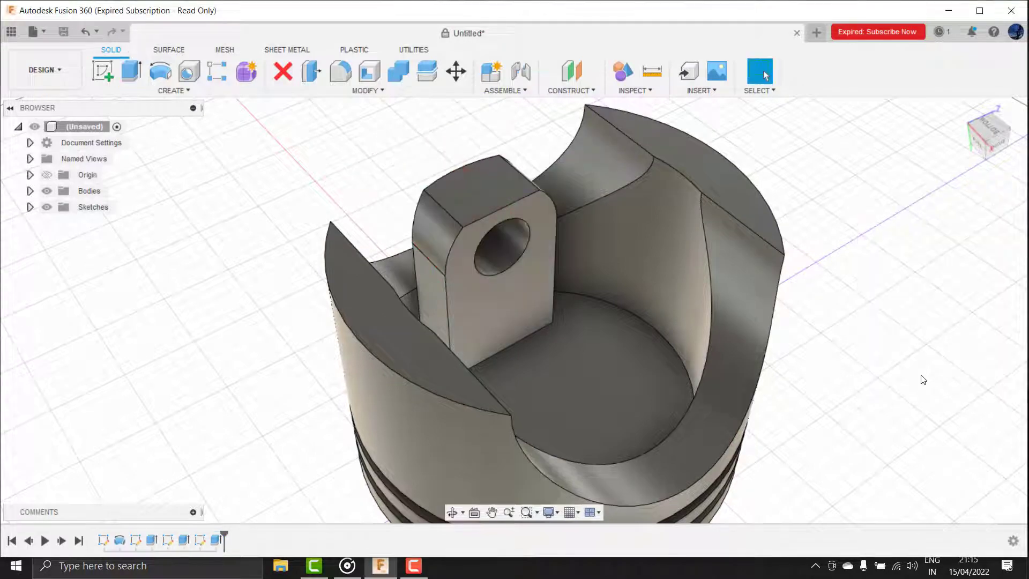
# Zoom and orbit to inspect the rounded lug and its pin hole.
pyautogui.scroll(2, 443, 218)
pyautogui.scroll(2, 484, 421)
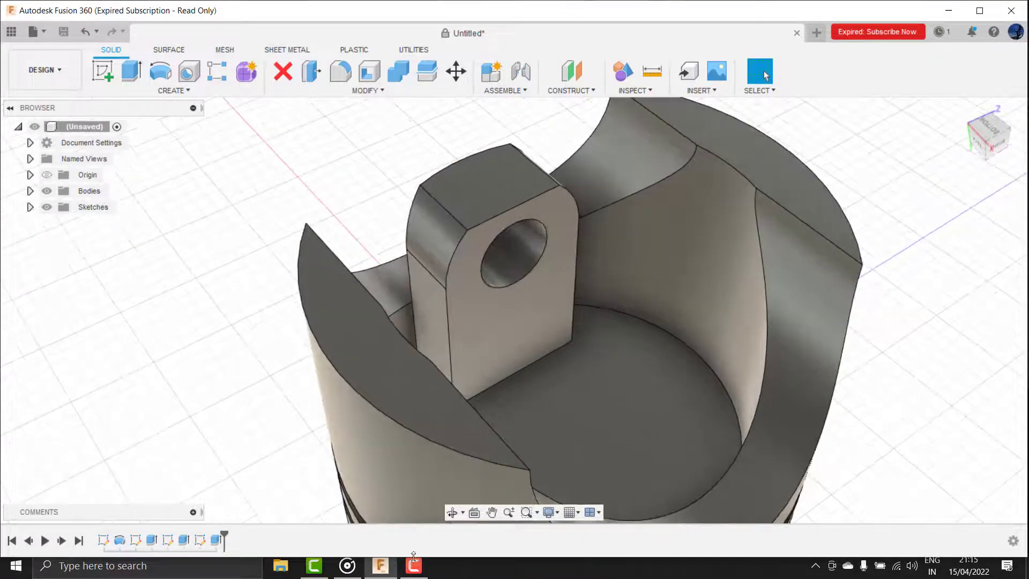
pyautogui.click(453, 514)
pyautogui.moveTo(427, 184)
pyautogui.mouseDown()
pyautogui.moveTo(397, 163)
pyautogui.moveTo(494, 198)
pyautogui.mouseUp()
pyautogui.rightClick(333, 168)
pyautogui.click(365, 170)
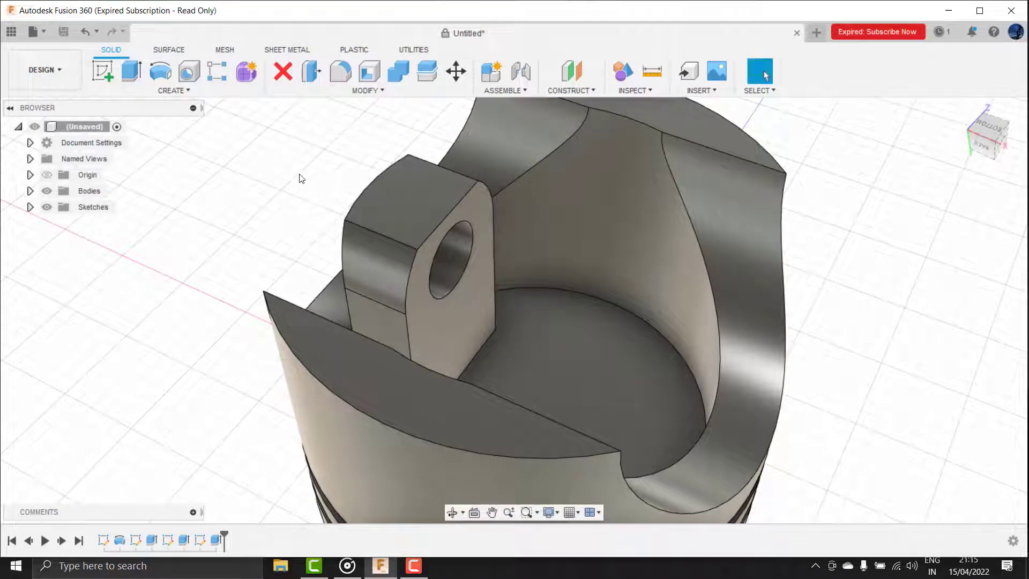
pyautogui.scroll(2, 301, 161)
pyautogui.click(341, 76)
# Round both top edges of the pin boss with a 3 mm fillet.
pyautogui.click(419, 258)
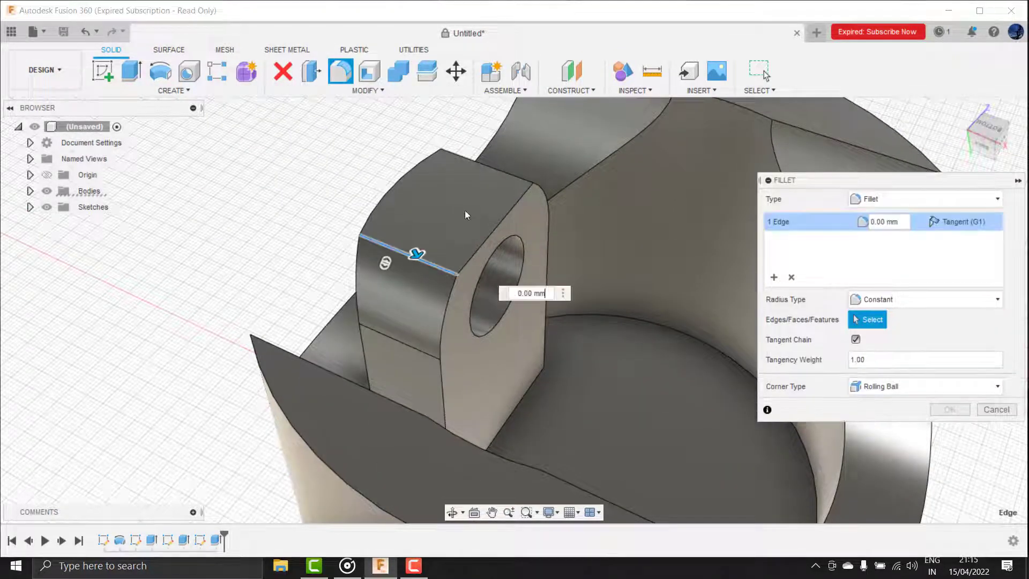
pyautogui.click(494, 167)
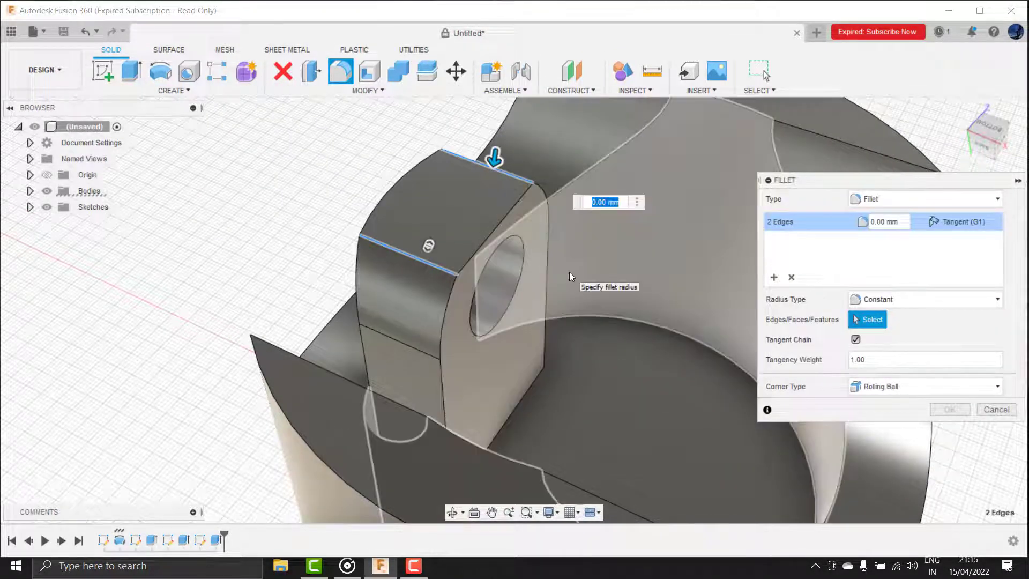
pyautogui.write('3')
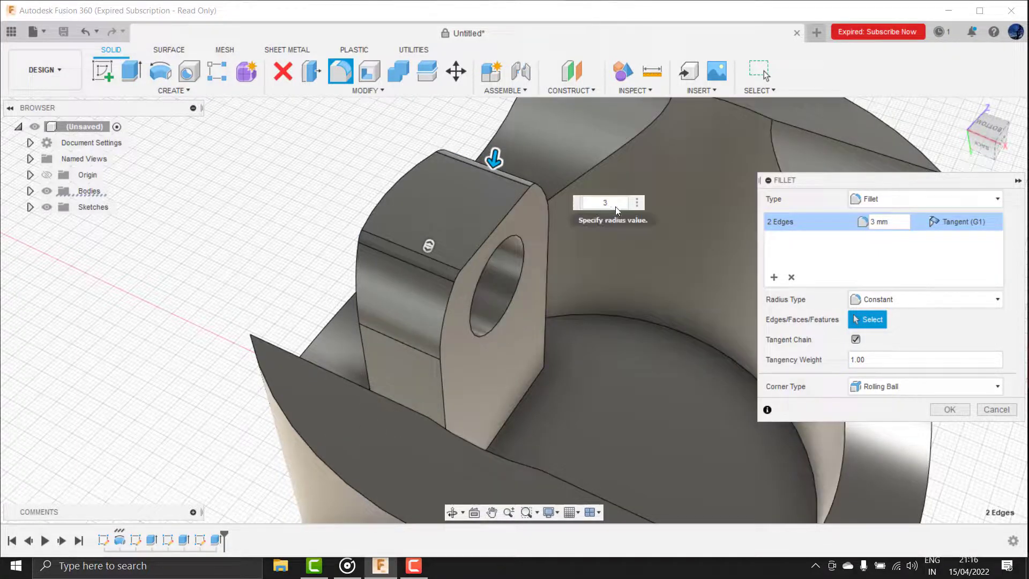
pyautogui.write('5')
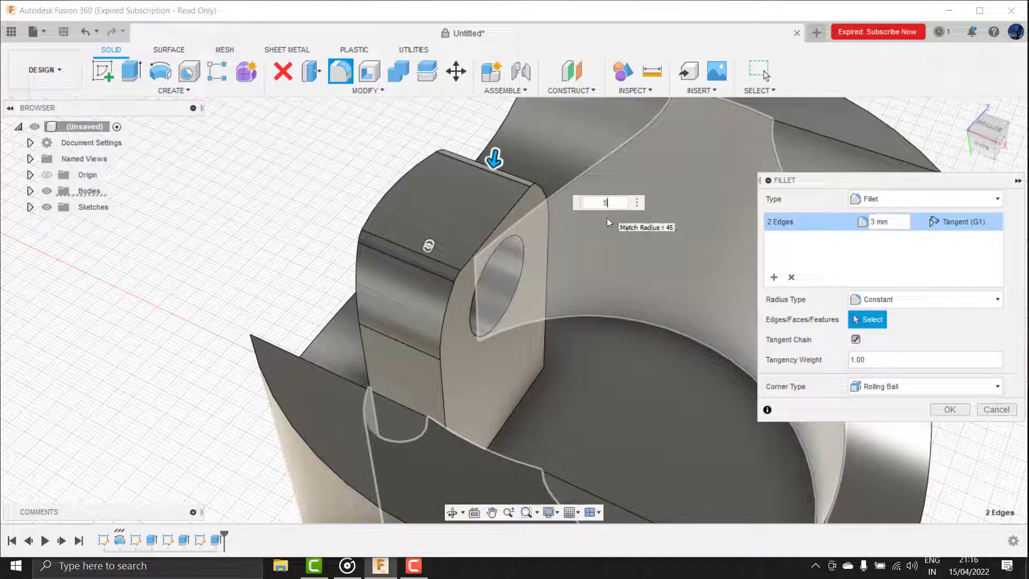
pyautogui.click(950, 409)
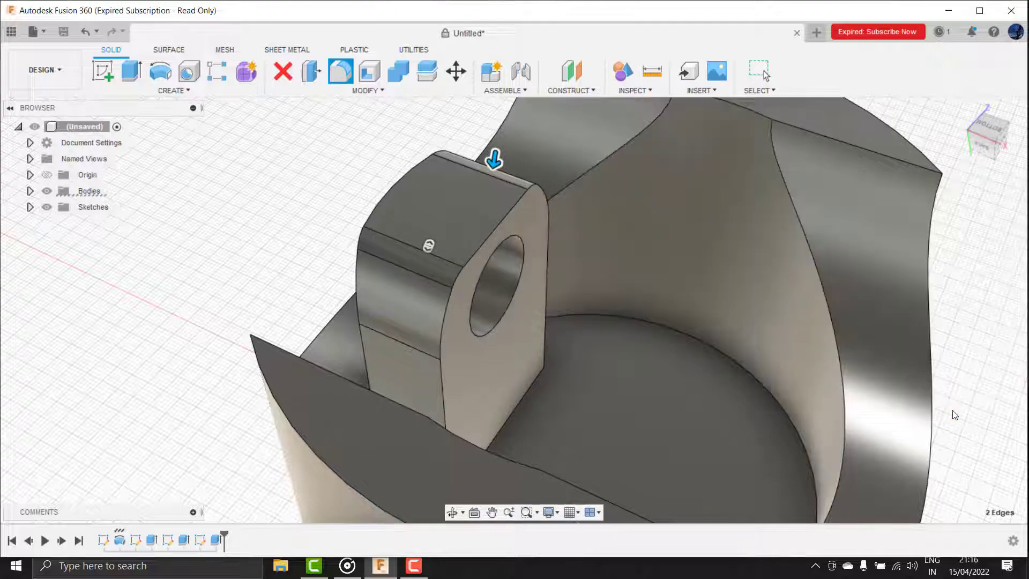
pyautogui.click(451, 512)
pyautogui.moveTo(440, 456)
pyautogui.mouseDown()
pyautogui.moveTo(383, 328)
pyautogui.moveTo(422, 342)
pyautogui.mouseUp()
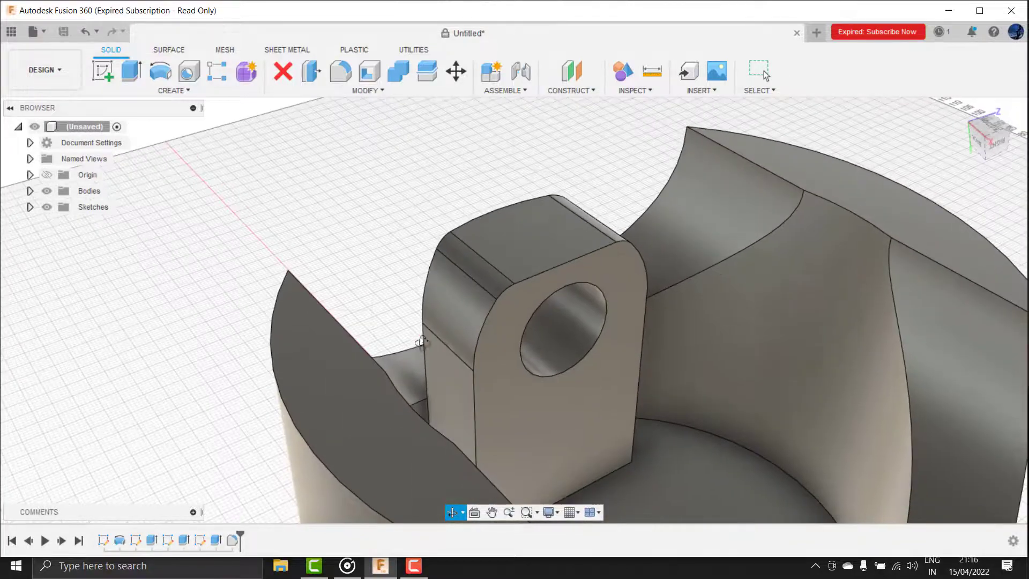
# Fillet the pin hole's circular edge on the first side with a 2 mm radius.
pyautogui.rightClick(470, 202)
pyautogui.click(341, 71)
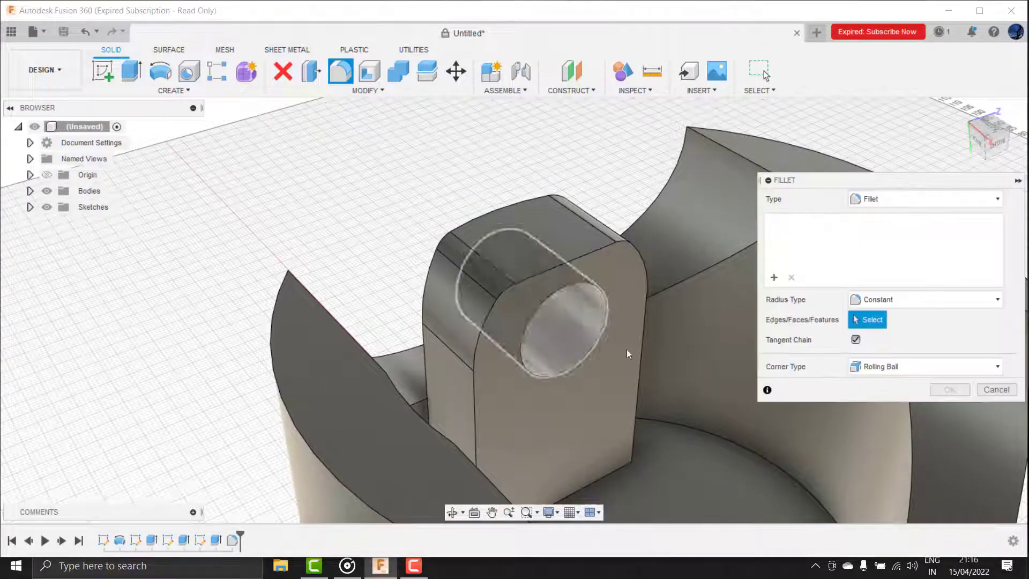
pyautogui.click(606, 304)
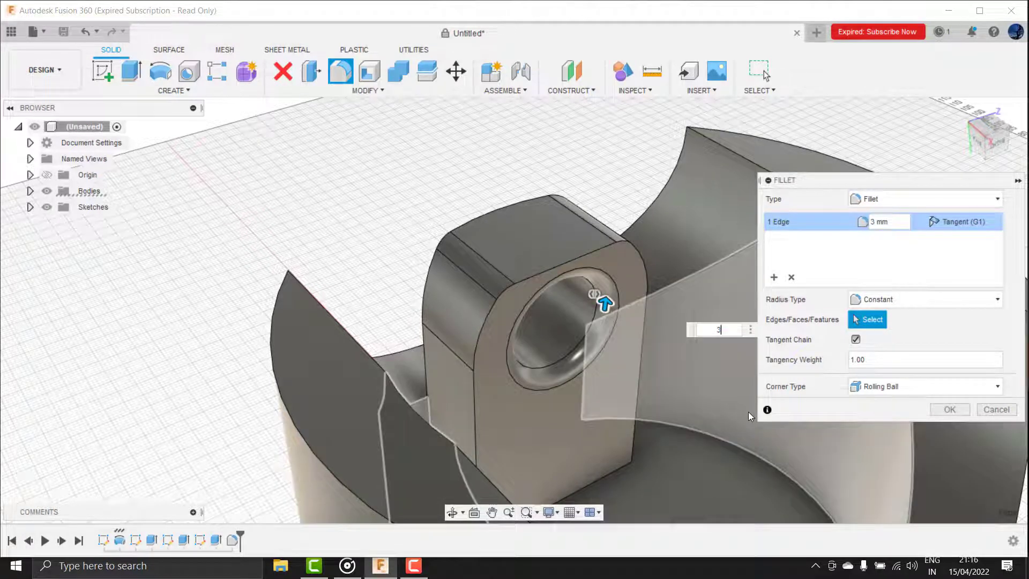
pyautogui.write('2')
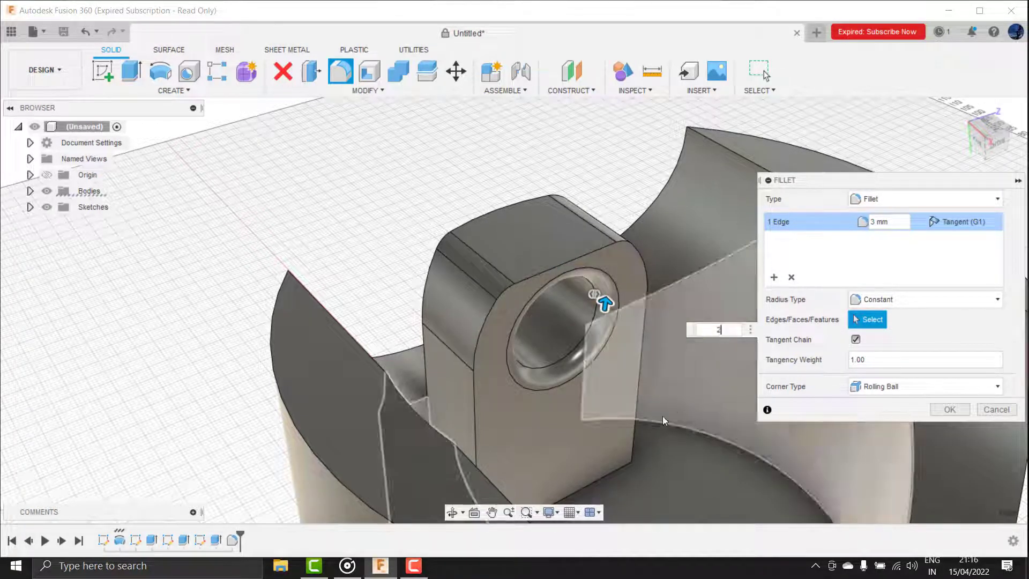
pyautogui.click(452, 512)
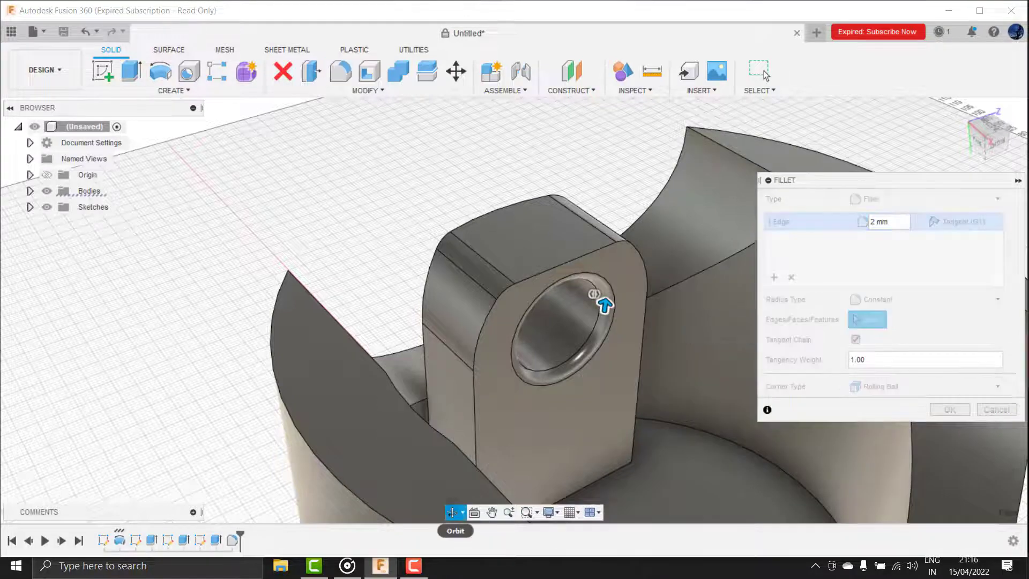
pyautogui.moveTo(461, 375); pyautogui.dragTo(471, 279)
pyautogui.rightClick(472, 278)
pyautogui.click(511, 278)
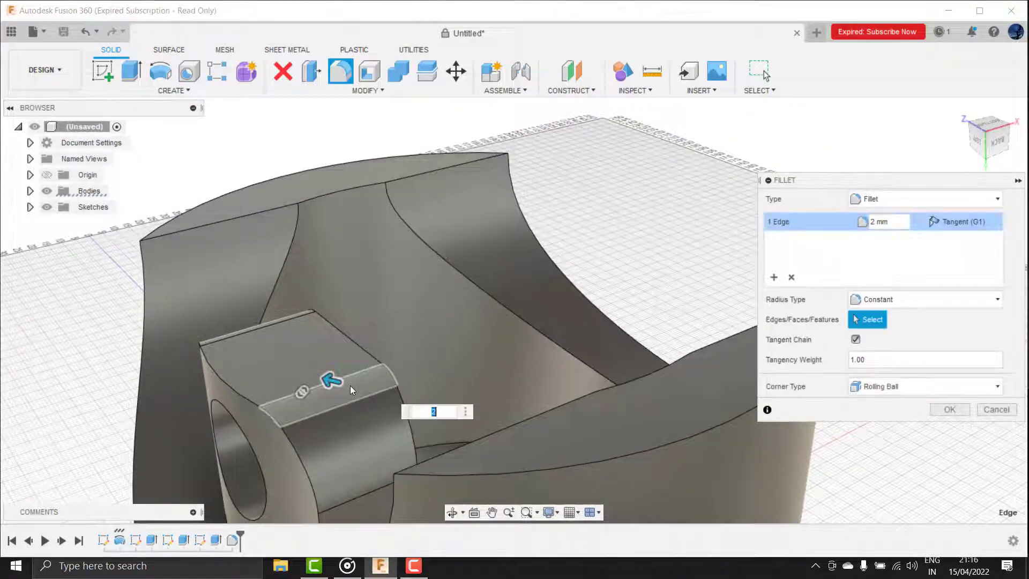
pyautogui.keyDown('shift'); pyautogui.moveTo(350, 385); pyautogui.dragTo(292, 370, button='middle'); pyautogui.keyUp('shift')
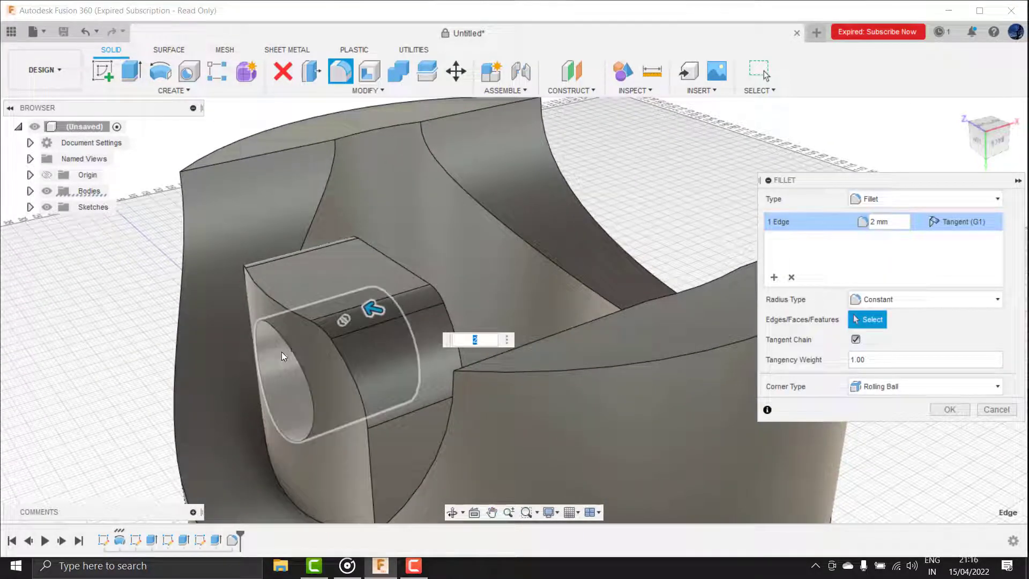
pyautogui.scroll(3, 272, 436)
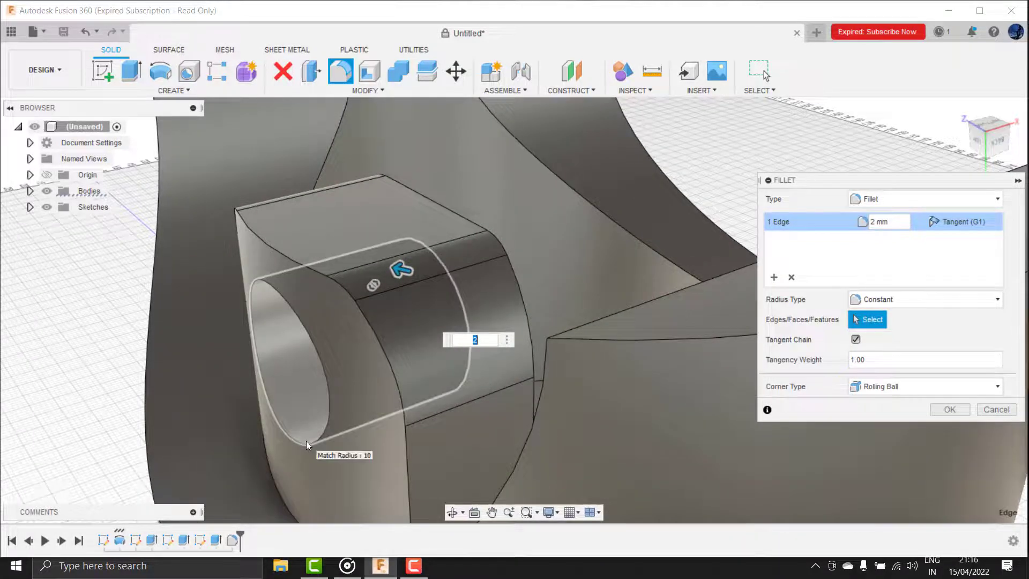
pyautogui.click(946, 414)
# Fillet the opposite pin hole edge at 1 mm and zoom out to the full piston.
pyautogui.click(344, 75)
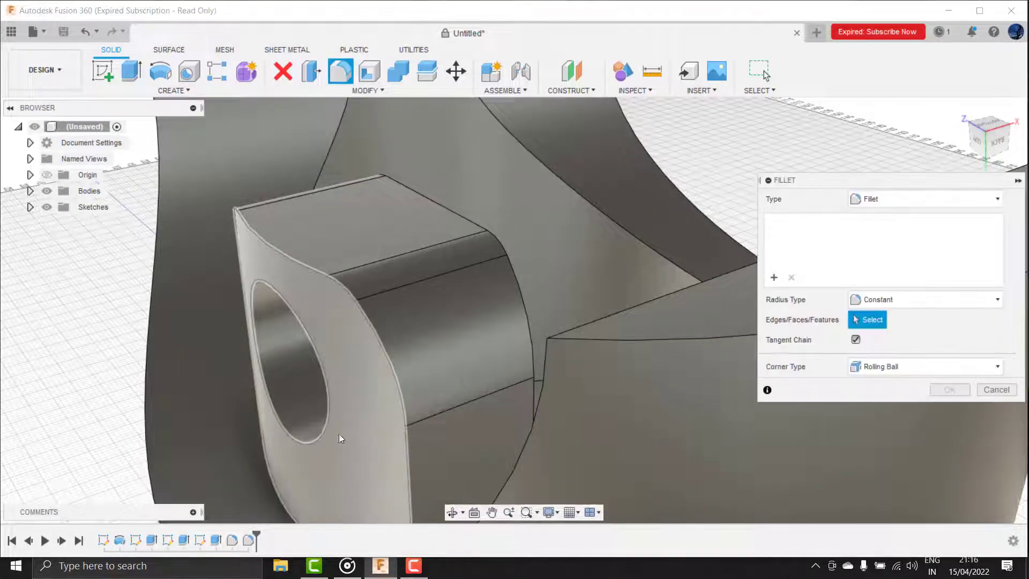
pyautogui.click(328, 415)
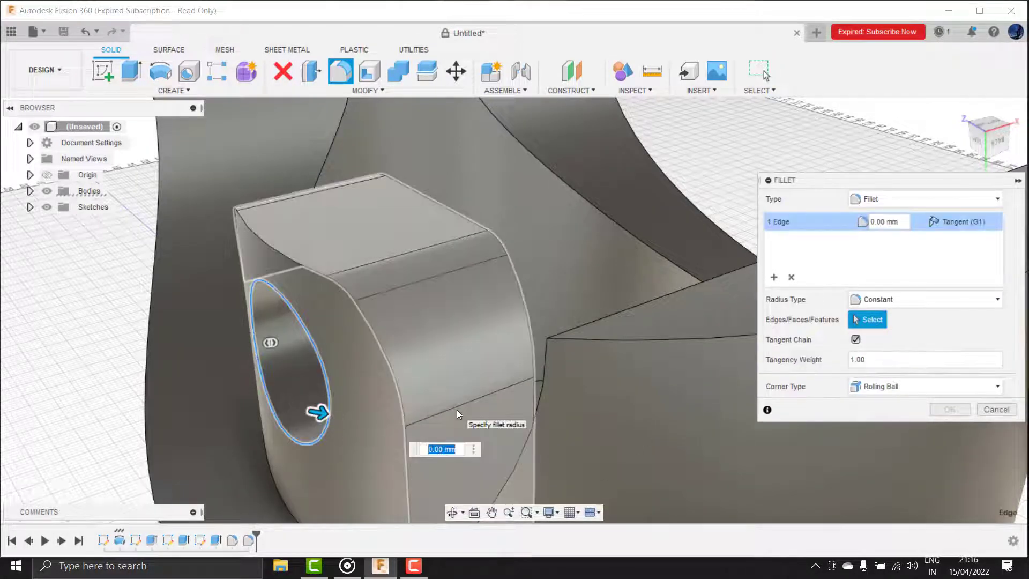
pyautogui.write('1')
pyautogui.click(949, 409)
pyautogui.scroll(-5, 119, 361)
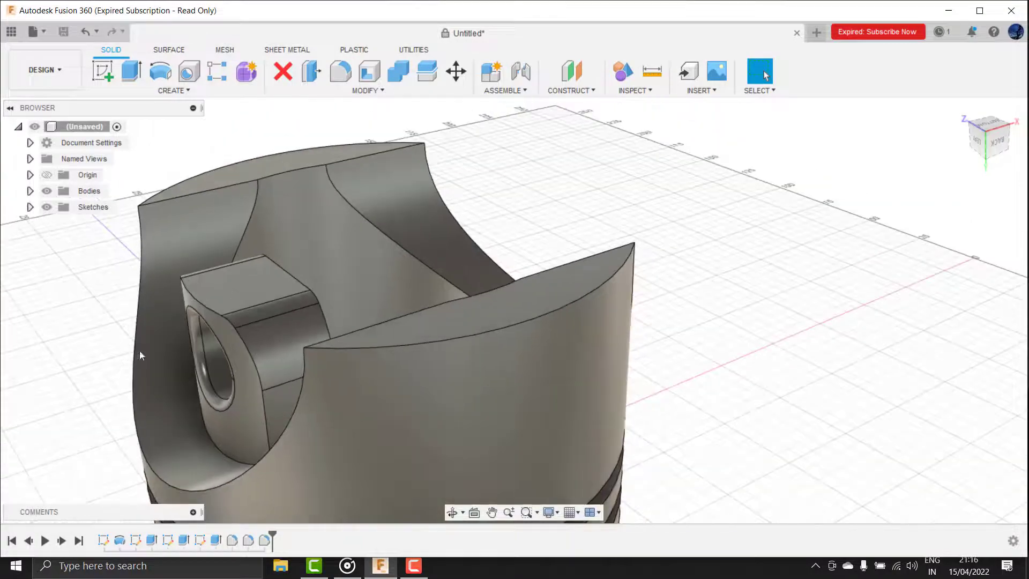
pyautogui.scroll(-3, 139, 351)
pyautogui.scroll(-2, 156, 356)
# Start a Mirror and select the pin boss's front, hole, side and top faces.
pyautogui.click(451, 513)
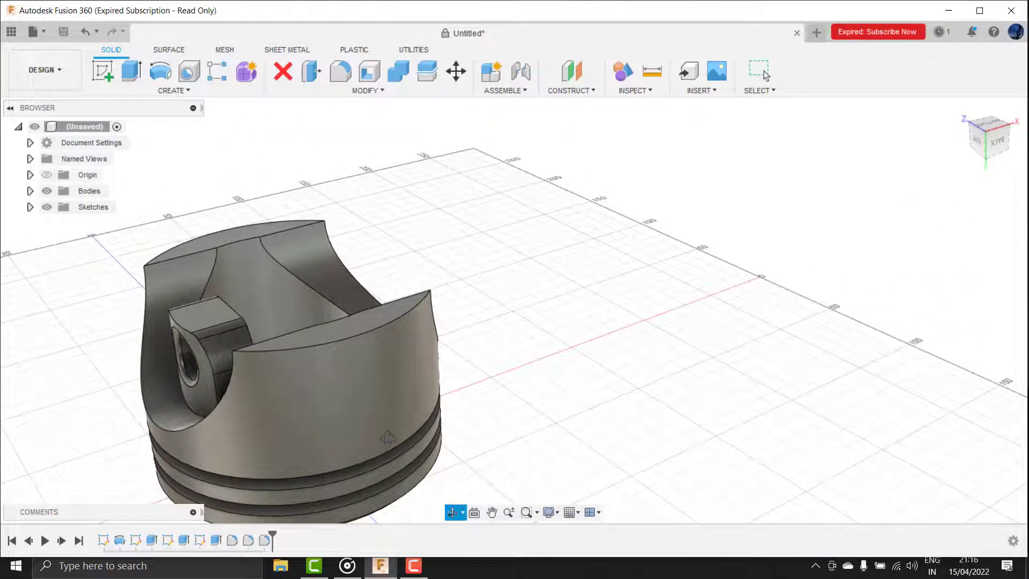
pyautogui.moveTo(418, 498)
pyautogui.mouseDown()
pyautogui.moveTo(291, 450)
pyautogui.moveTo(236, 443)
pyautogui.moveTo(286, 459)
pyautogui.moveTo(375, 348)
pyautogui.mouseUp()
pyautogui.press('Escape')
pyautogui.rightClick(732, 221)
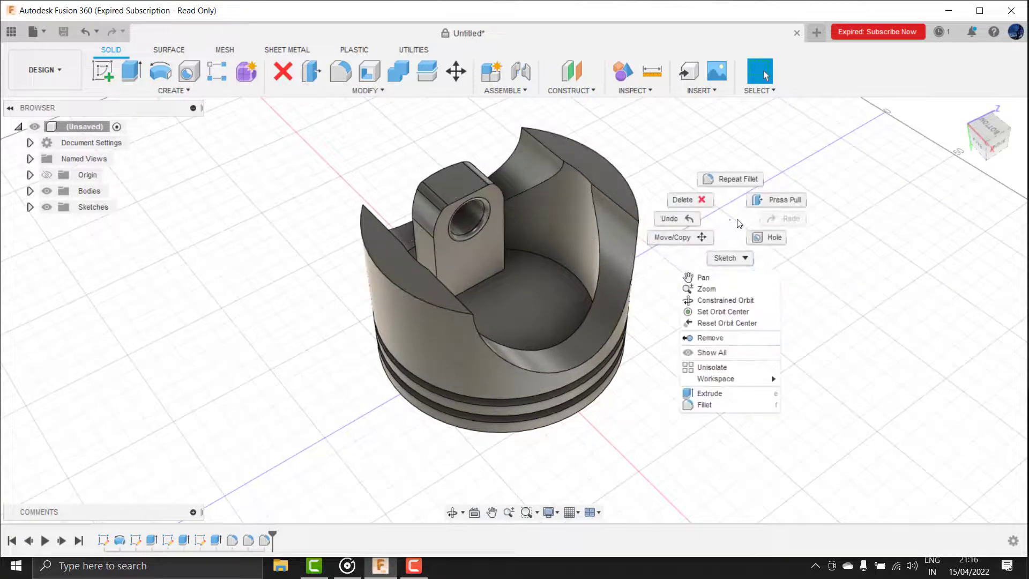
pyautogui.click(739, 223)
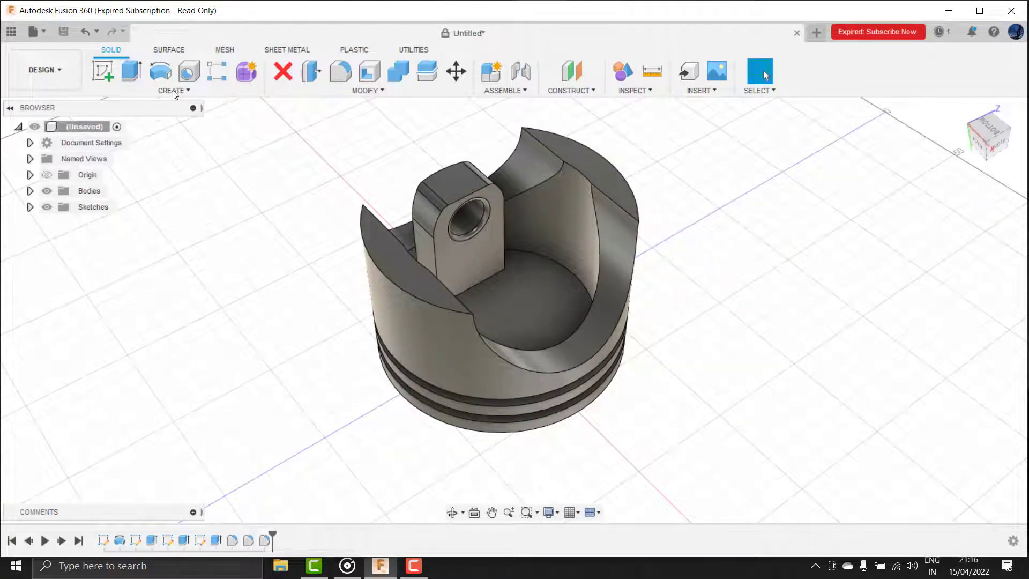
pyautogui.click(190, 90)
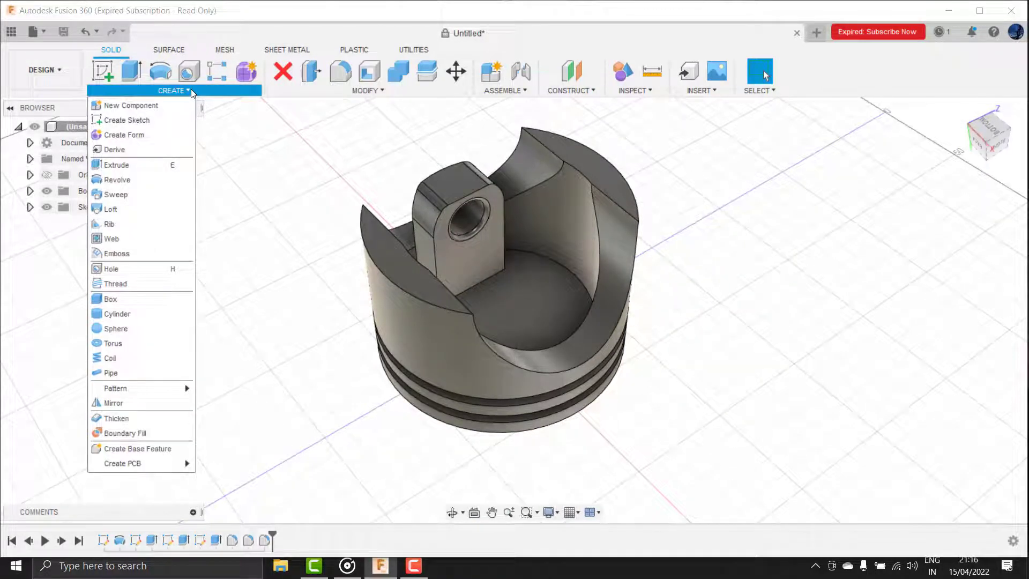
pyautogui.click(127, 403)
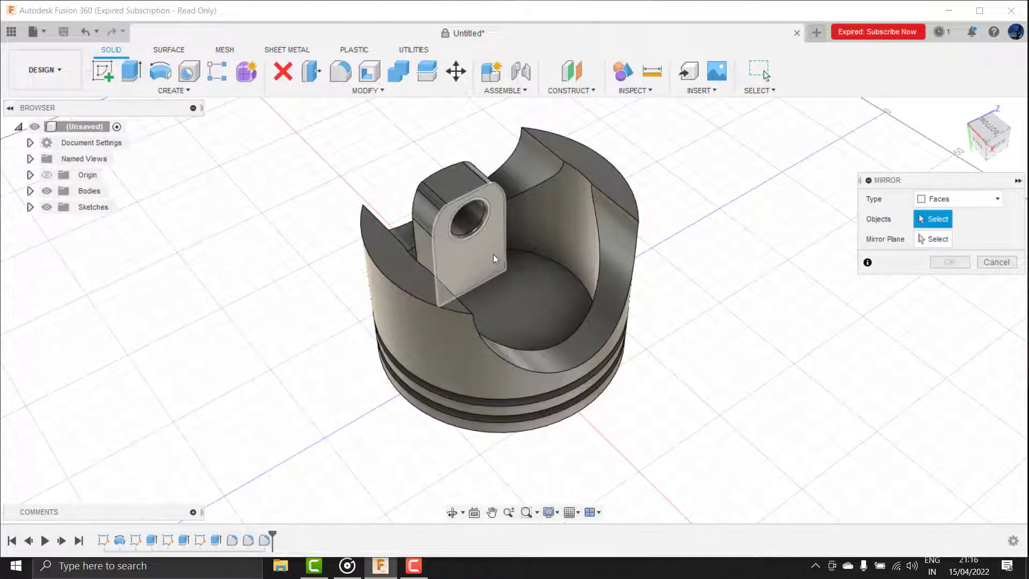
pyautogui.click(481, 232)
pyautogui.scroll(5, 479, 229)
pyautogui.click(478, 228)
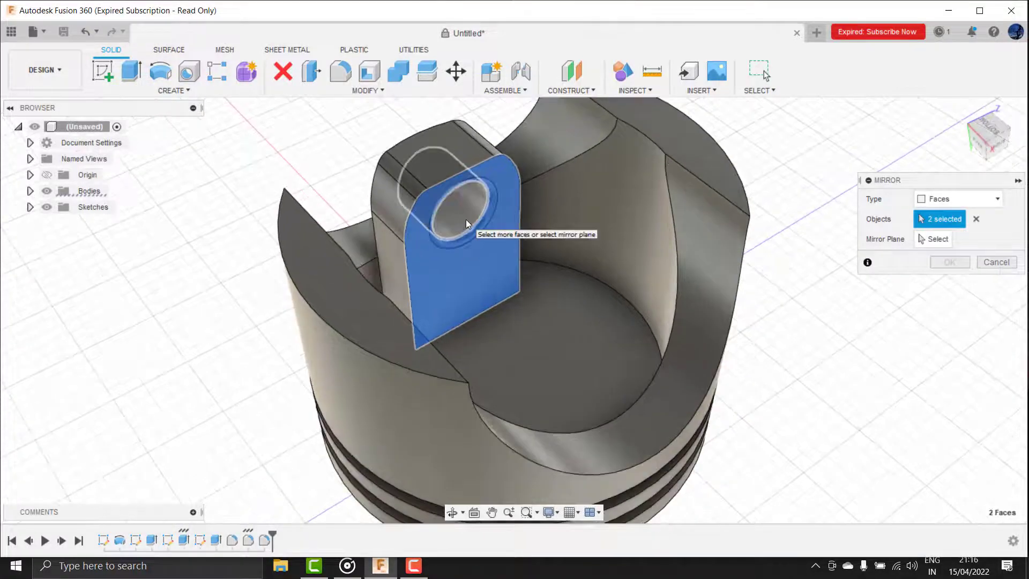
pyautogui.click(466, 220)
pyautogui.click(395, 264)
pyautogui.click(414, 185)
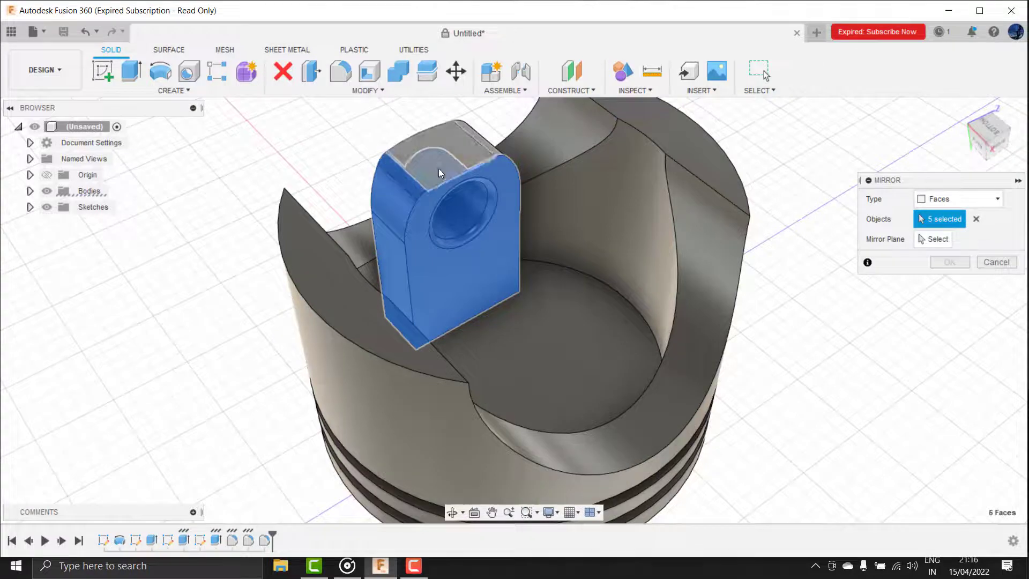
pyautogui.click(490, 150)
pyautogui.click(514, 163)
# Add the boss's hidden side, inner hole, rounded and lower faces to the mirror selection.
pyautogui.moveTo(529, 177)
pyautogui.keyDown('shift'); pyautogui.mouseDown(button='middle')
pyautogui.moveTo(570, 350)
pyautogui.moveTo(400, 360)
pyautogui.mouseUp(button='middle'); pyautogui.keyUp('shift')
pyautogui.click(436, 334)
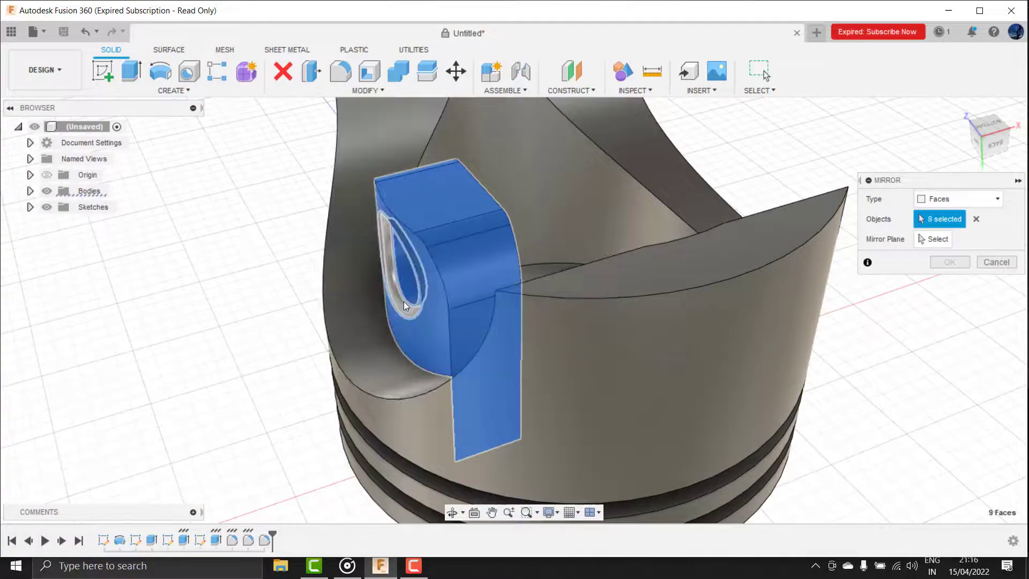
pyautogui.click(403, 302)
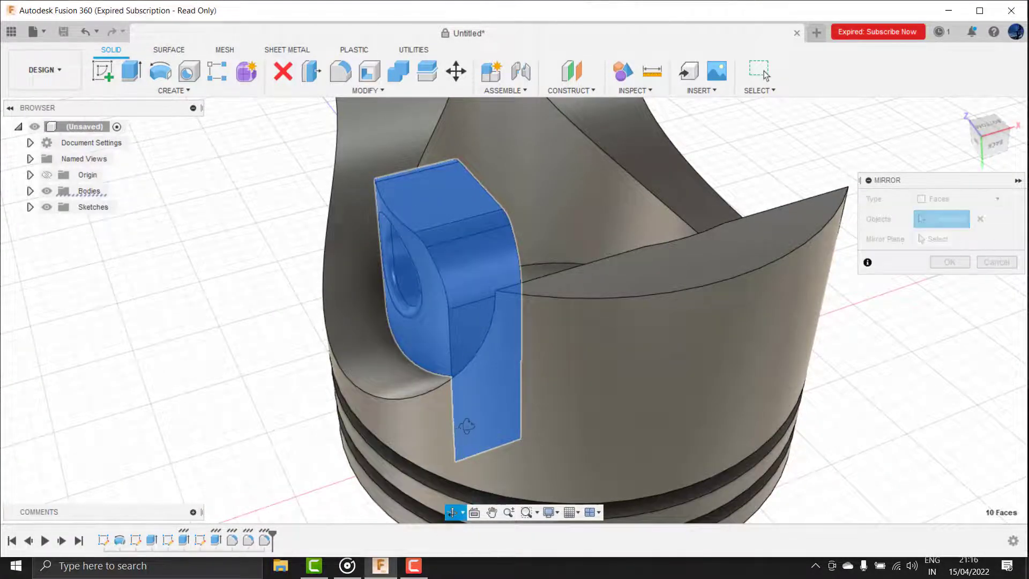
pyautogui.keyDown('shift'); pyautogui.moveTo(455, 519); pyautogui.dragTo(591, 388, button='middle'); pyautogui.keyUp('shift')
pyautogui.rightClick(333, 302)
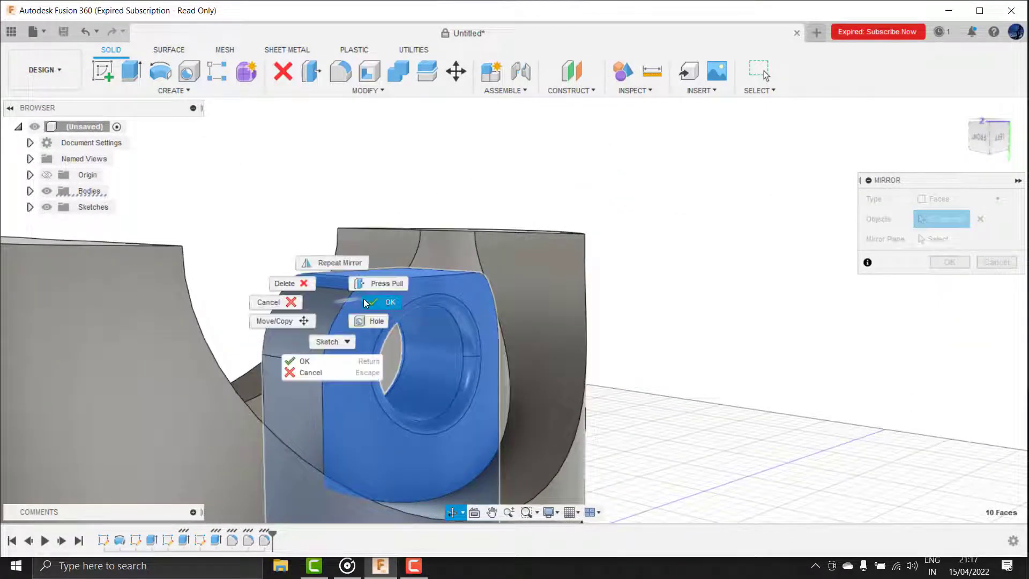
pyautogui.click(307, 332)
pyautogui.click(287, 390)
pyautogui.scroll(-3, 285, 397)
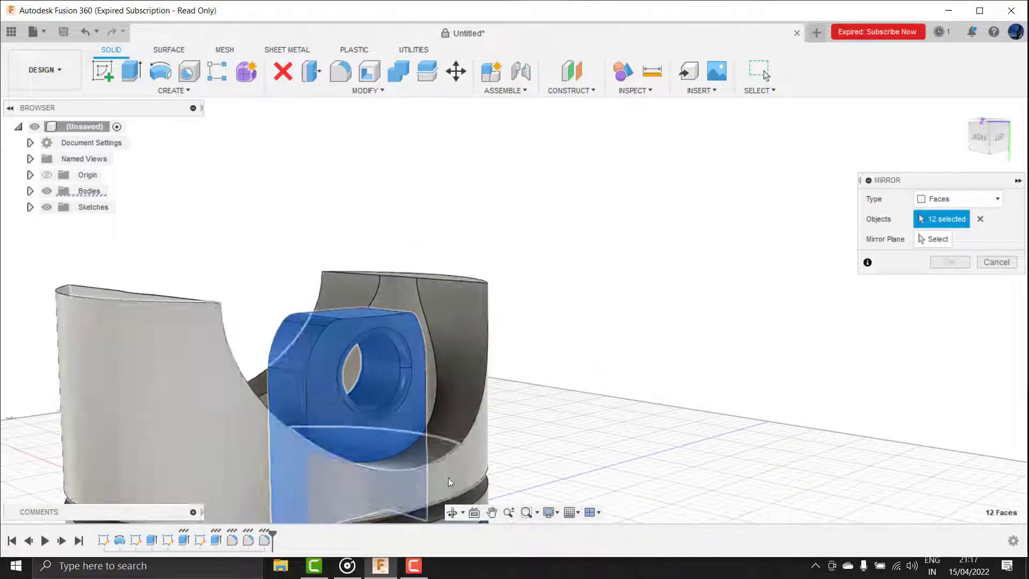
pyautogui.click(451, 511)
pyautogui.moveTo(407, 407)
pyautogui.mouseDown()
pyautogui.moveTo(319, 438)
pyautogui.moveTo(375, 348)
pyautogui.mouseUp()
pyautogui.click(492, 512)
pyautogui.moveTo(432, 294); pyautogui.dragTo(244, 295)
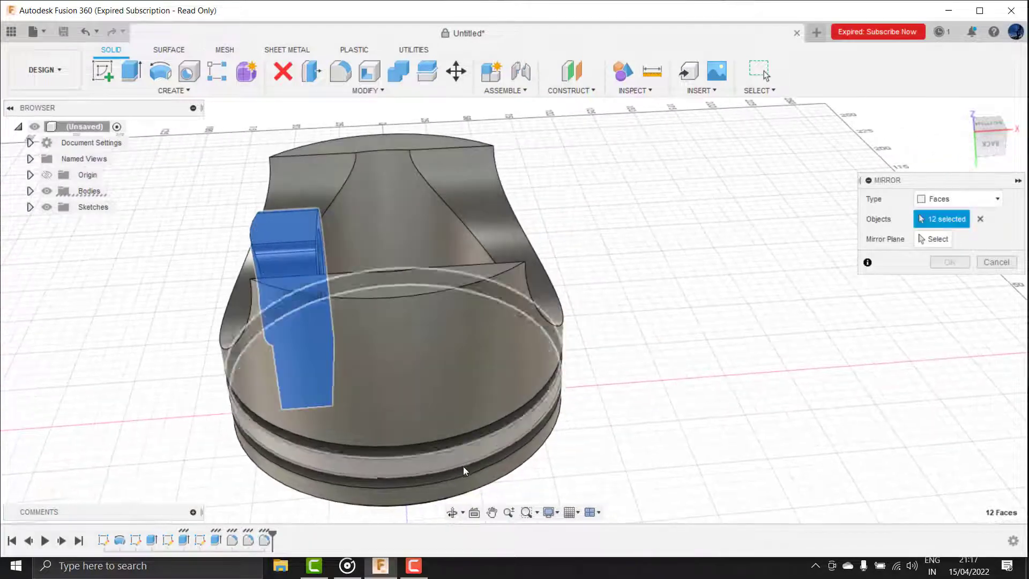
pyautogui.click(452, 512)
pyautogui.moveTo(445, 472)
pyautogui.mouseDown()
pyautogui.moveTo(435, 416)
pyautogui.moveTo(482, 375)
pyautogui.mouseUp()
# Mirror the selected boss faces across the plane through the piston's centre.
pyautogui.rightClick(787, 214)
pyautogui.click(894, 240)
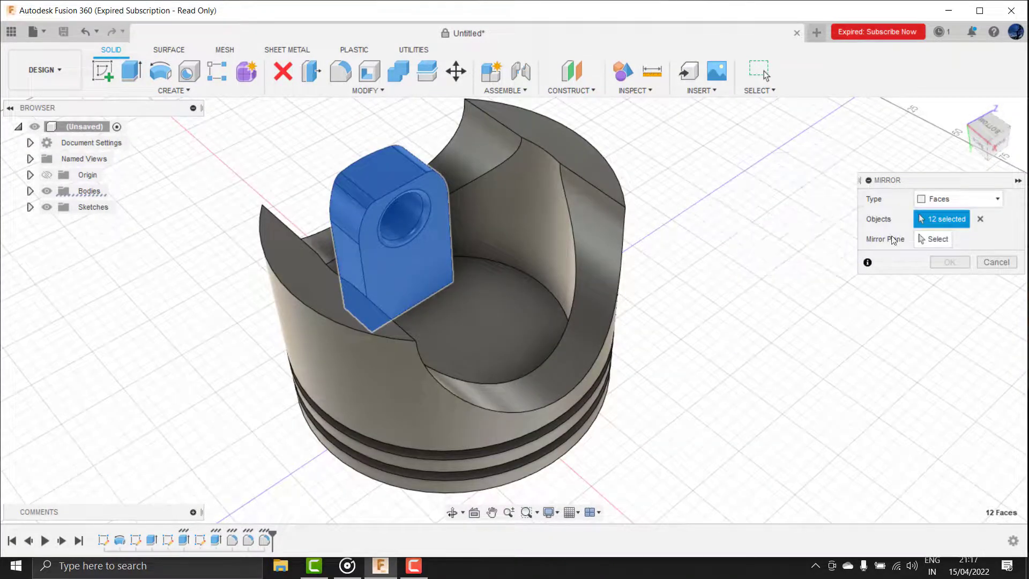
pyautogui.click(939, 242)
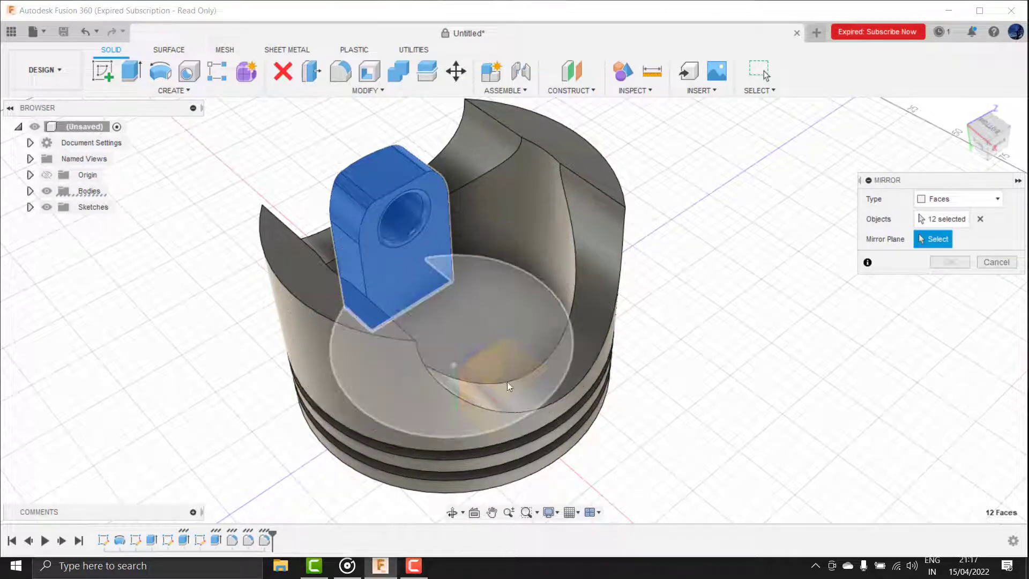
pyautogui.click(451, 512)
pyautogui.moveTo(551, 436)
pyautogui.mouseDown()
pyautogui.moveTo(590, 368)
pyautogui.moveTo(553, 407)
pyautogui.mouseUp()
pyautogui.rightClick(544, 395)
pyautogui.click(536, 380)
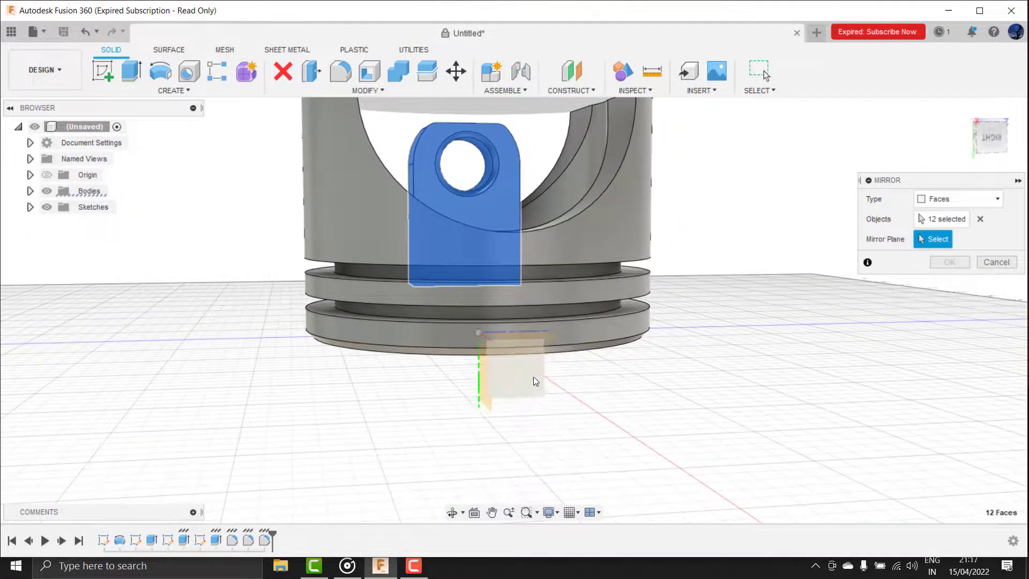
pyautogui.click(451, 512)
pyautogui.moveTo(592, 352); pyautogui.dragTo(649, 214)
pyautogui.rightClick(655, 190)
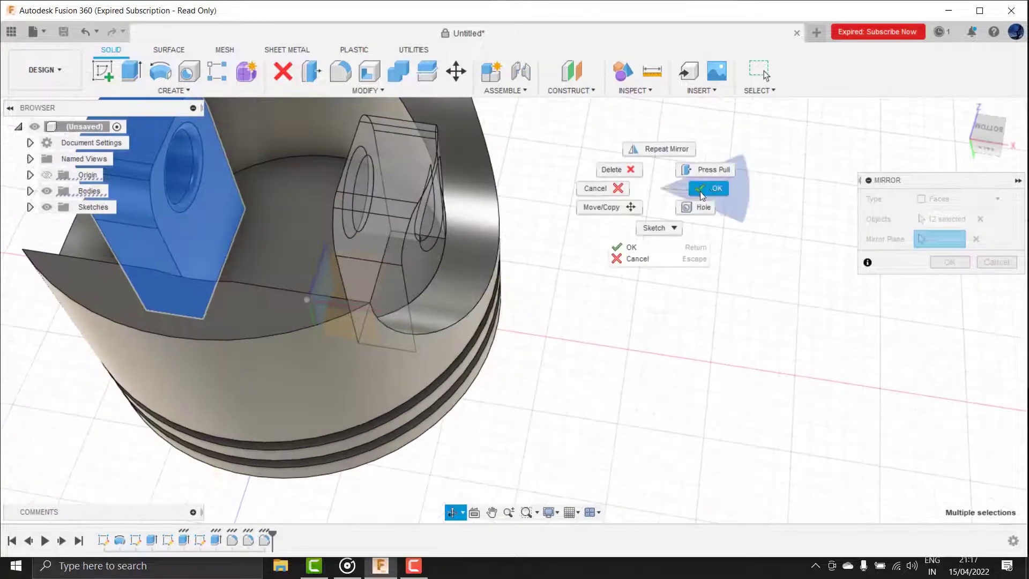
pyautogui.click(700, 191)
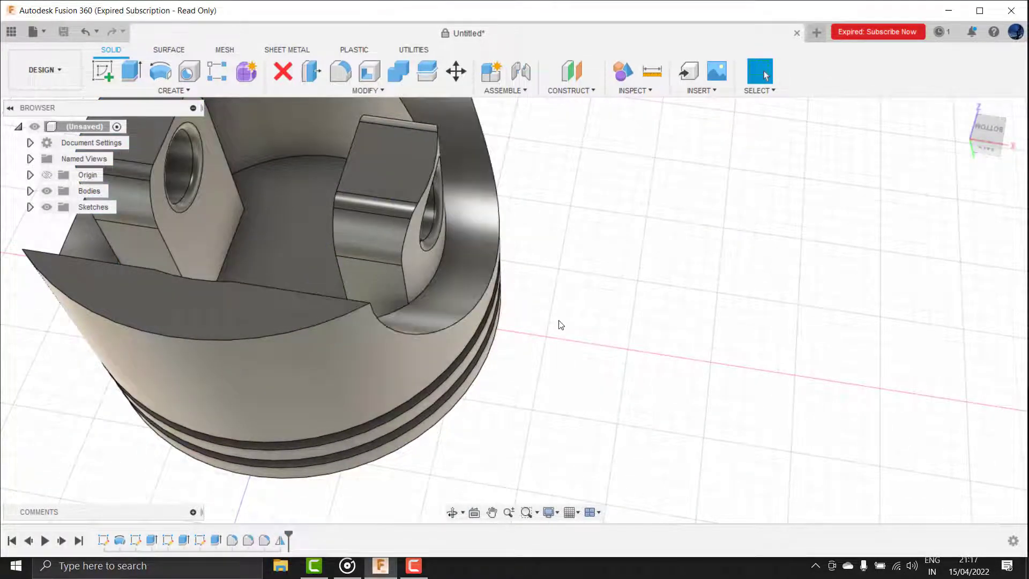
# Blend the central inner floor face of the piston into the walls with a 5 mm fillet.
pyautogui.press('F6')
pyautogui.click(453, 513)
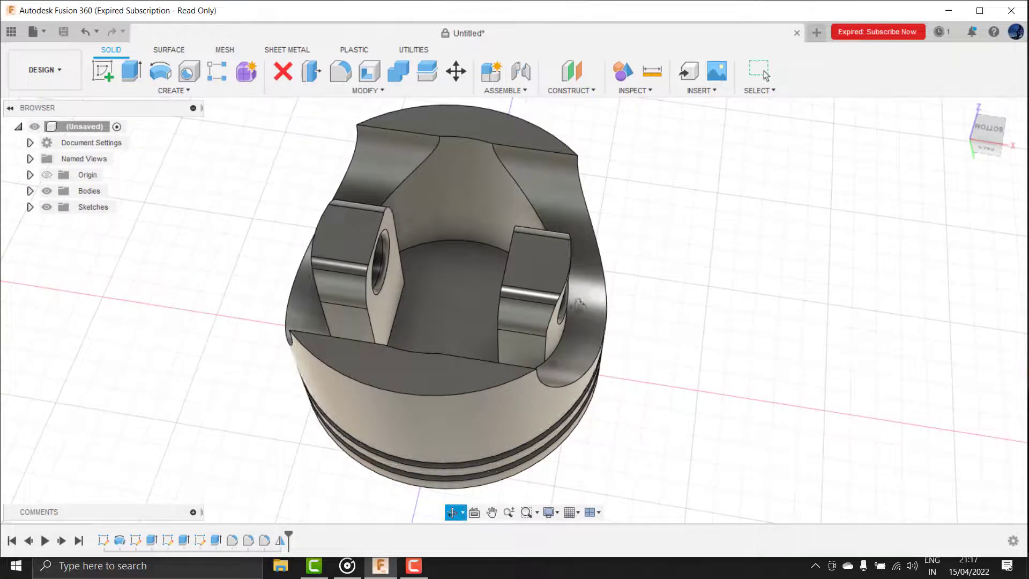
pyautogui.moveTo(482, 375); pyautogui.dragTo(525, 244)
pyautogui.rightClick(525, 244)
pyautogui.press('Escape')
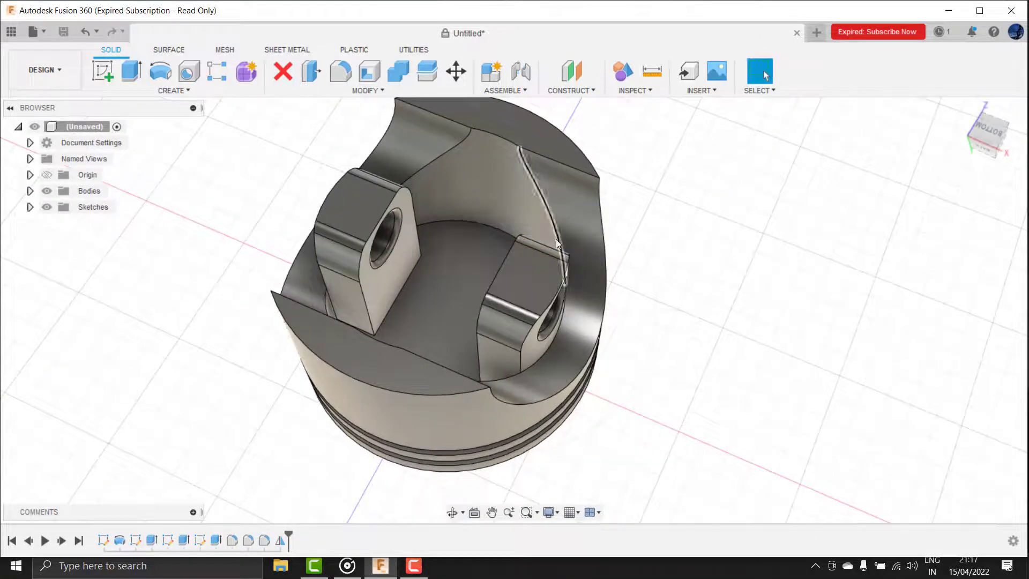
pyautogui.click(341, 71)
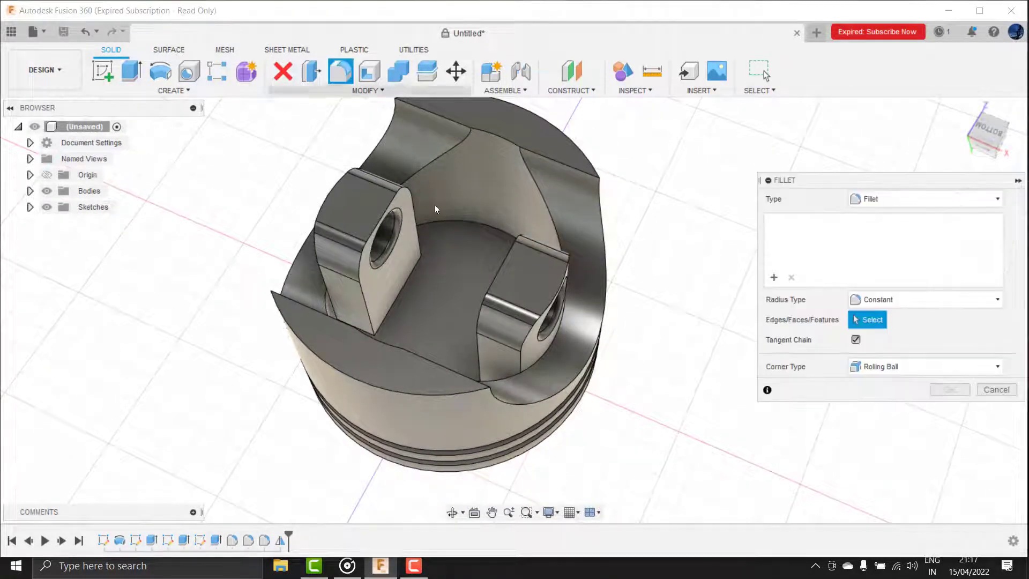
pyautogui.click(475, 224)
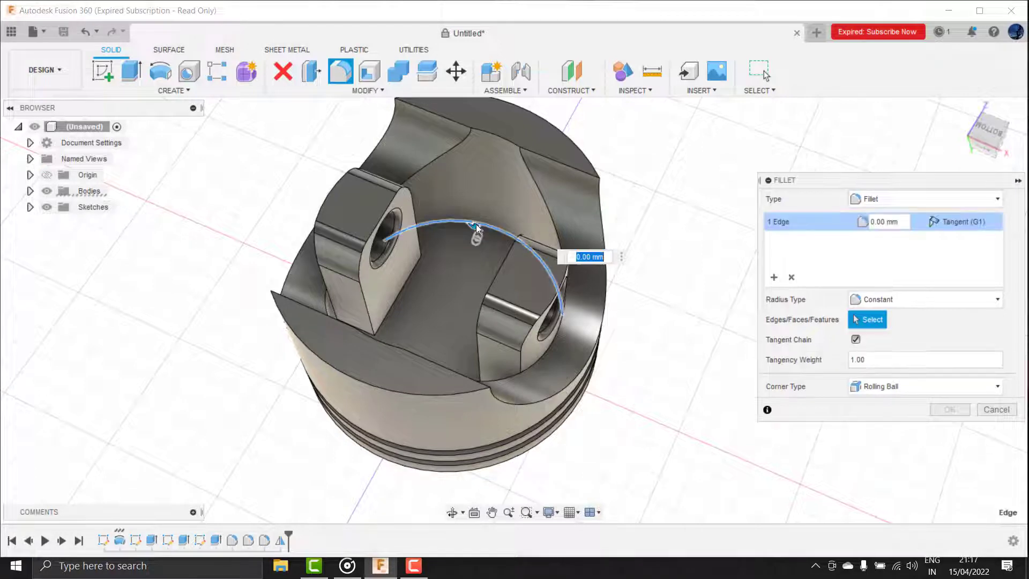
pyautogui.click(998, 414)
pyautogui.click(346, 78)
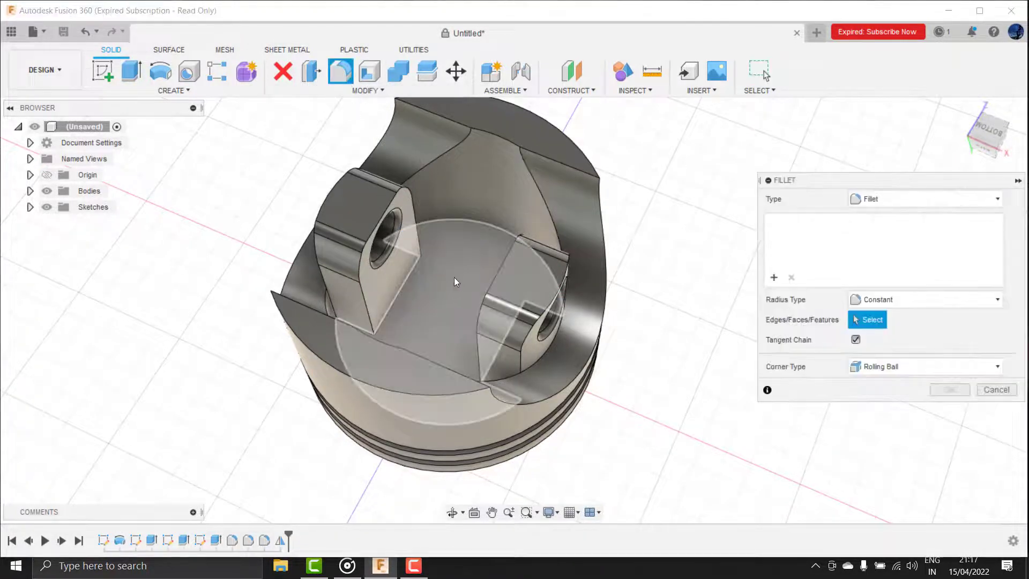
pyautogui.click(453, 280)
pyautogui.write('5')
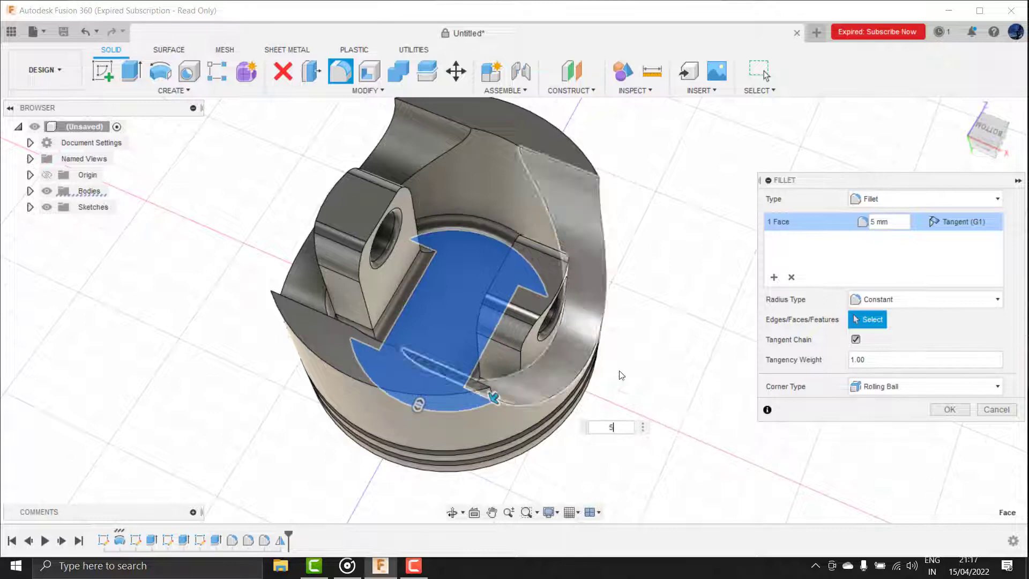
pyautogui.click(950, 409)
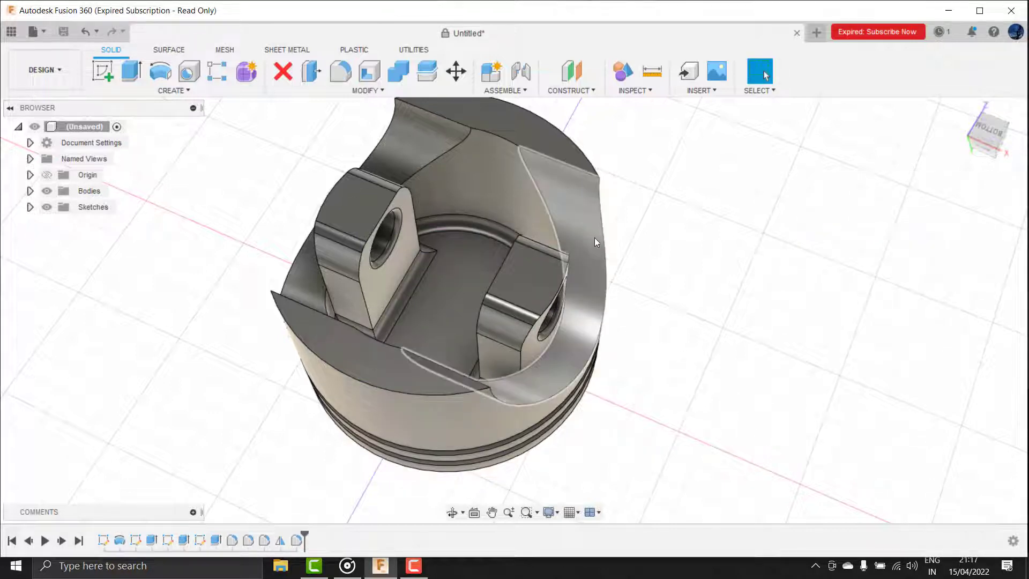
# Fillet the two curved inner skirt faces at 2 mm.
pyautogui.keyDown('ctrl'); pyautogui.click(413, 155); pyautogui.keyUp('ctrl')
pyautogui.click(348, 75)
pyautogui.write('2')
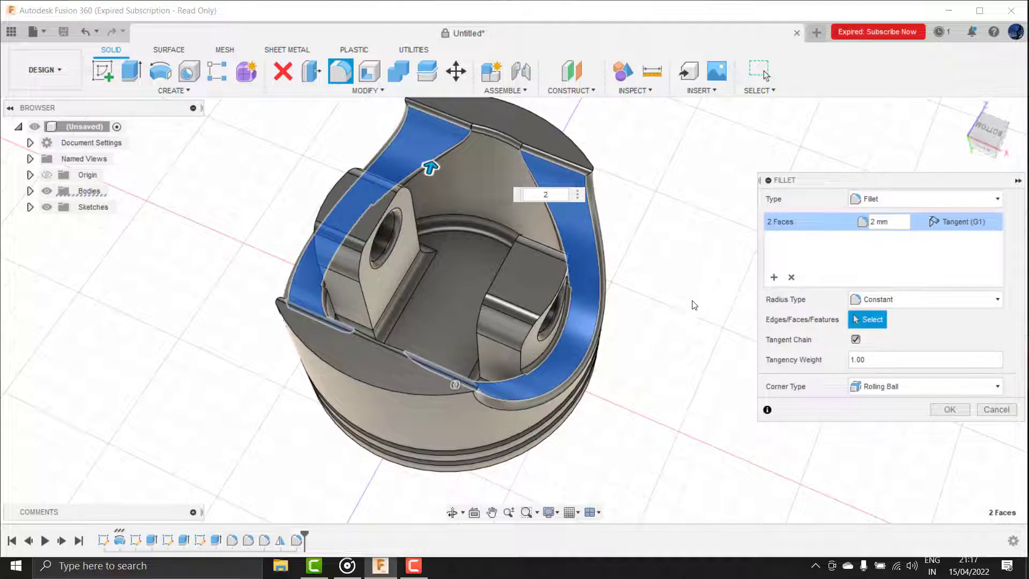
pyautogui.click(950, 410)
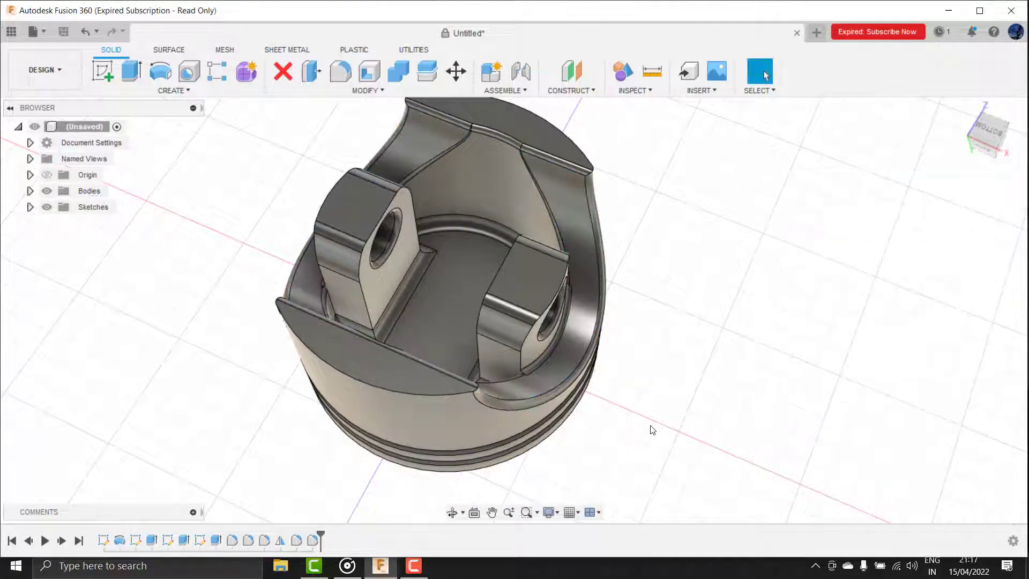
# Fillet both top arc edges of the skirt cutouts at 2 mm.
pyautogui.click(459, 514)
pyautogui.moveTo(407, 257)
pyautogui.mouseDown()
pyautogui.moveTo(372, 222)
pyautogui.moveTo(655, 152)
pyautogui.mouseUp()
pyautogui.rightClick(654, 151)
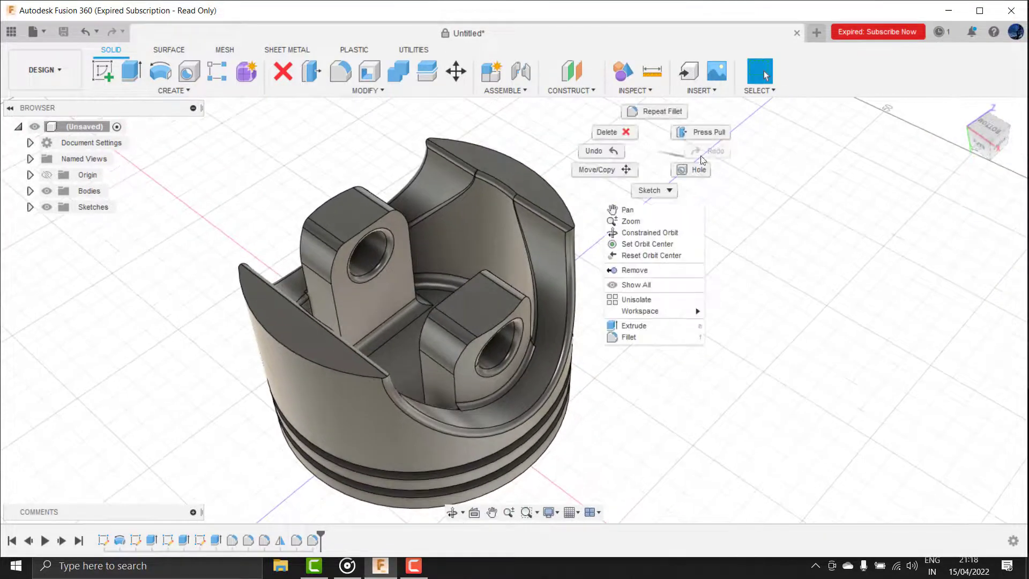
pyautogui.click(533, 169)
pyautogui.keyDown('ctrl'); pyautogui.click(321, 366); pyautogui.keyUp('ctrl')
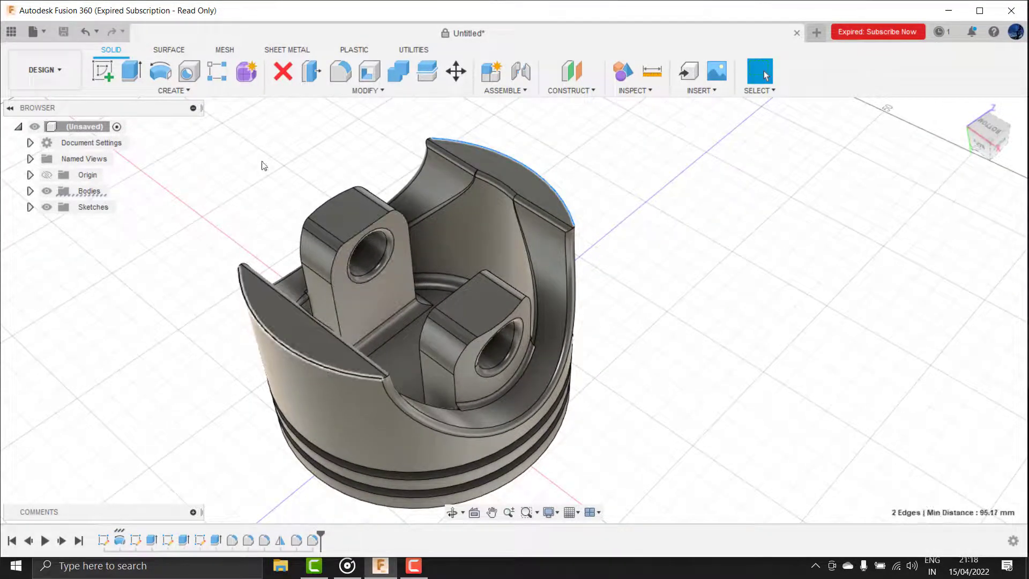
pyautogui.click(340, 70)
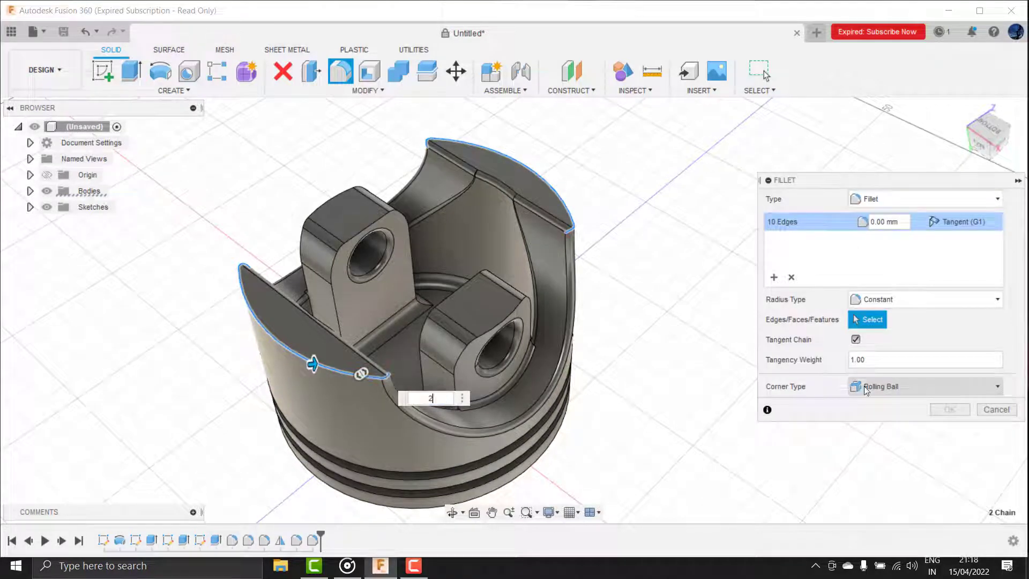
pyautogui.click(951, 410)
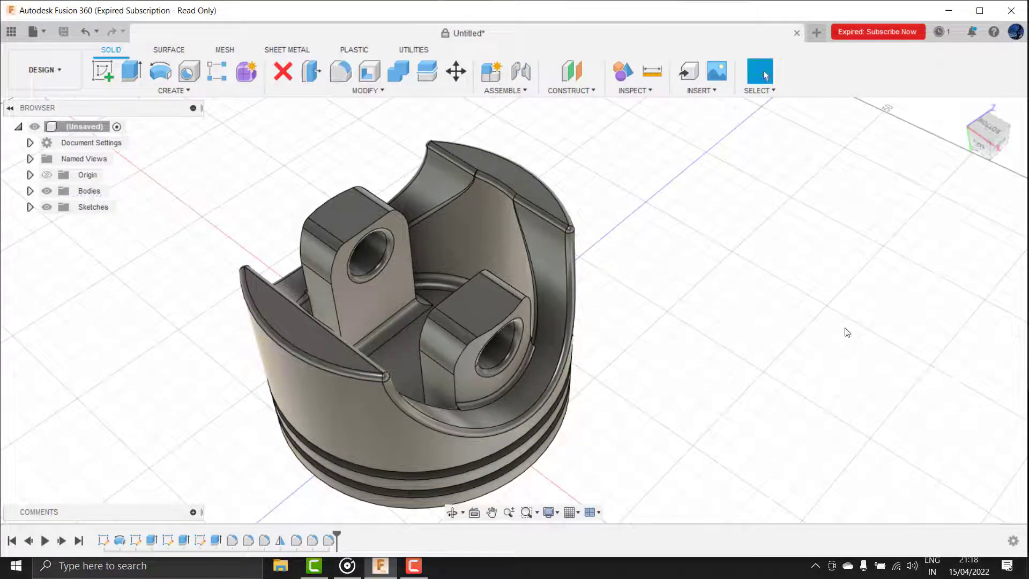
pyautogui.click(452, 514)
# Round the inner edge of the upper ring groove with a 1 mm fillet.
pyautogui.moveTo(456, 482); pyautogui.dragTo(485, 374)
pyautogui.scroll(5, 477, 366)
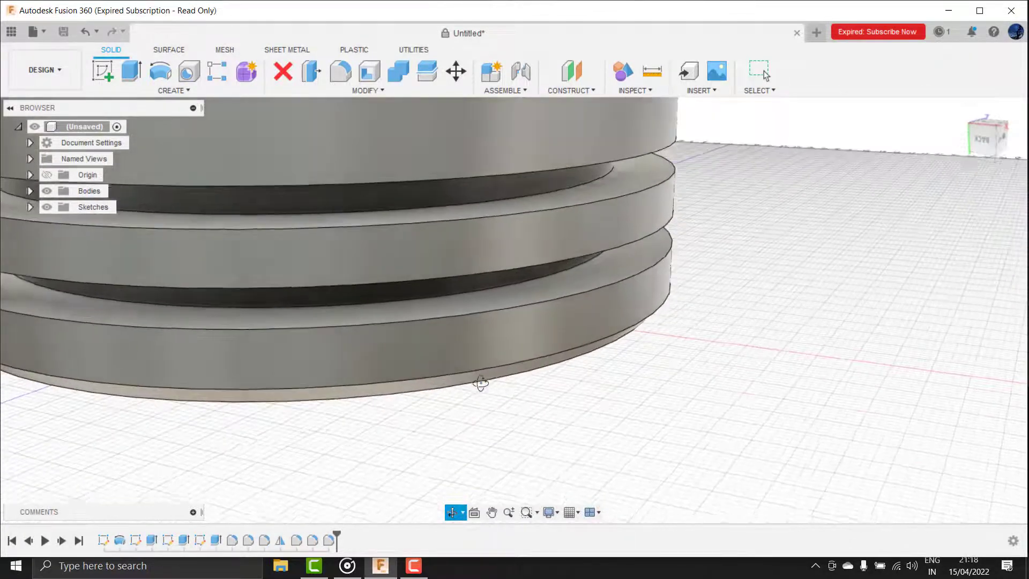
pyautogui.moveTo(512, 327); pyautogui.dragTo(651, 316)
pyautogui.press('Escape')
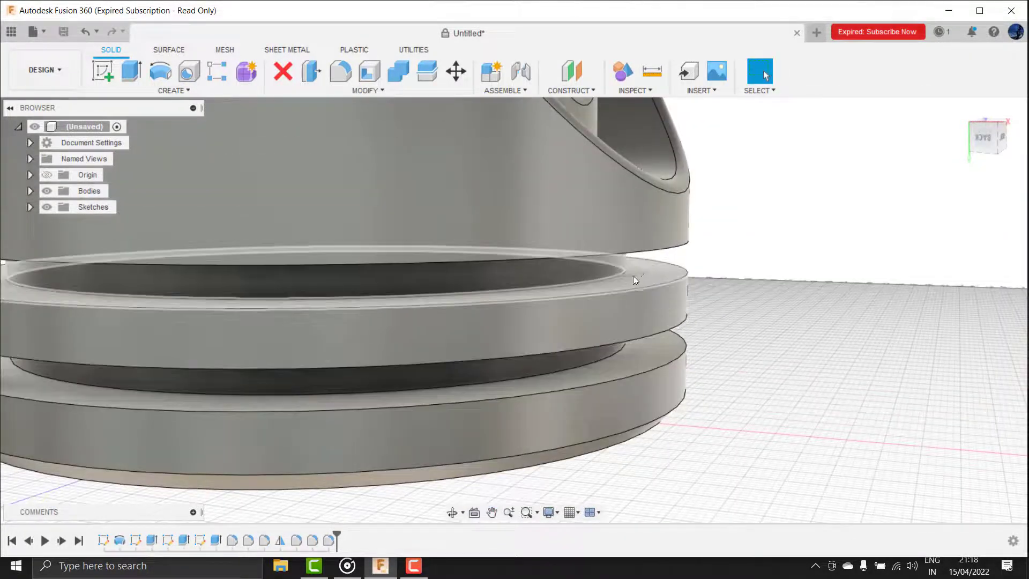
pyautogui.click(622, 271)
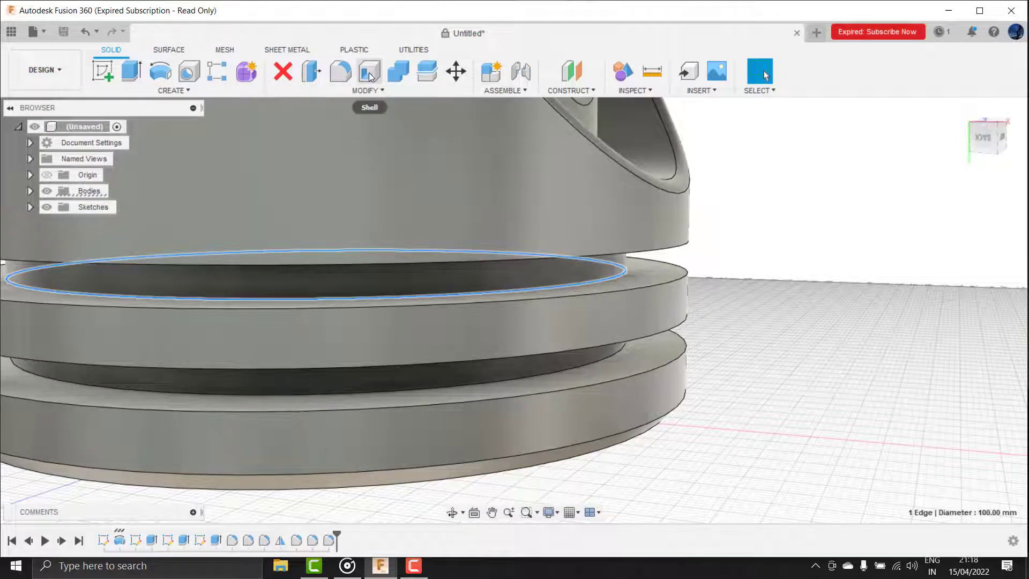
pyautogui.click(342, 74)
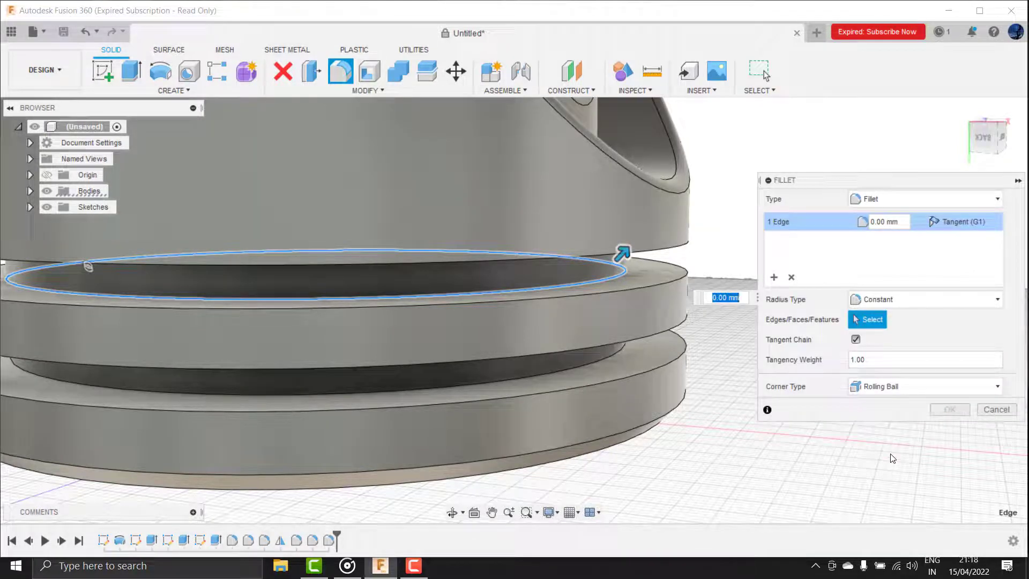
pyautogui.write('1')
pyautogui.scroll(3, 611, 268)
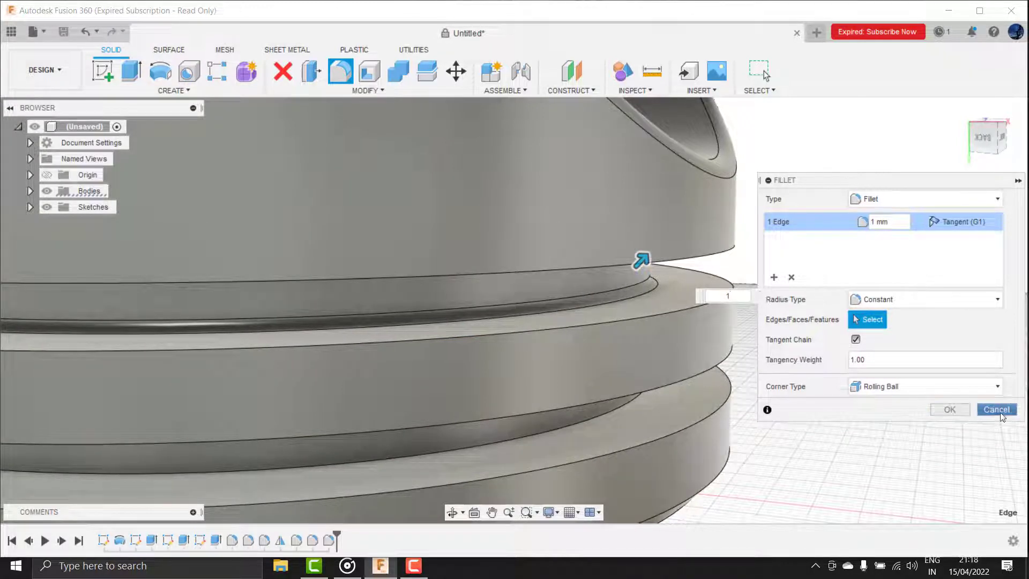
pyautogui.click(945, 411)
# Fillet the two groove wall faces at 1 mm.
pyautogui.click(613, 289)
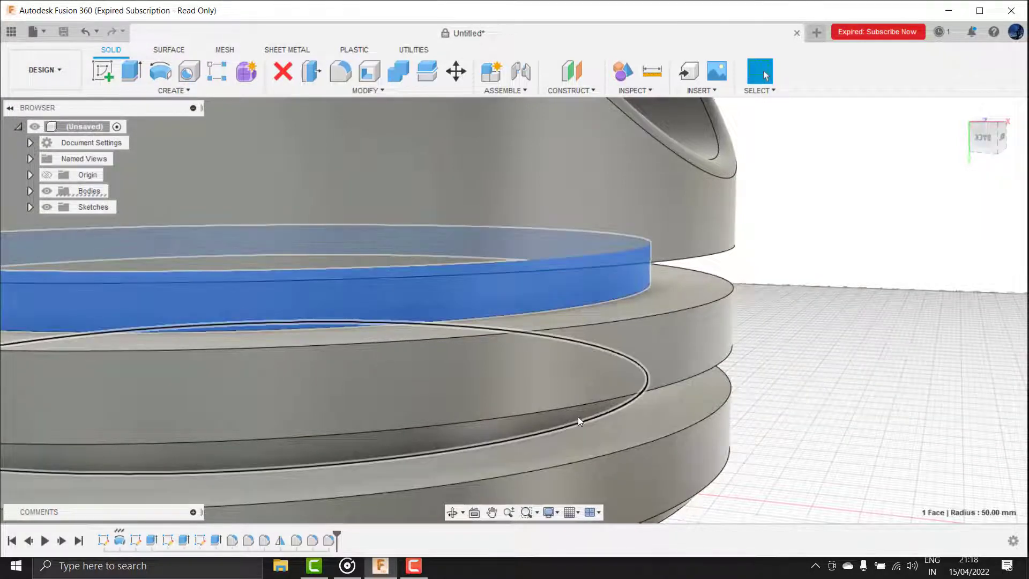
pyautogui.keyDown('ctrl'); pyautogui.click(577, 416); pyautogui.keyUp('ctrl')
pyautogui.click(341, 73)
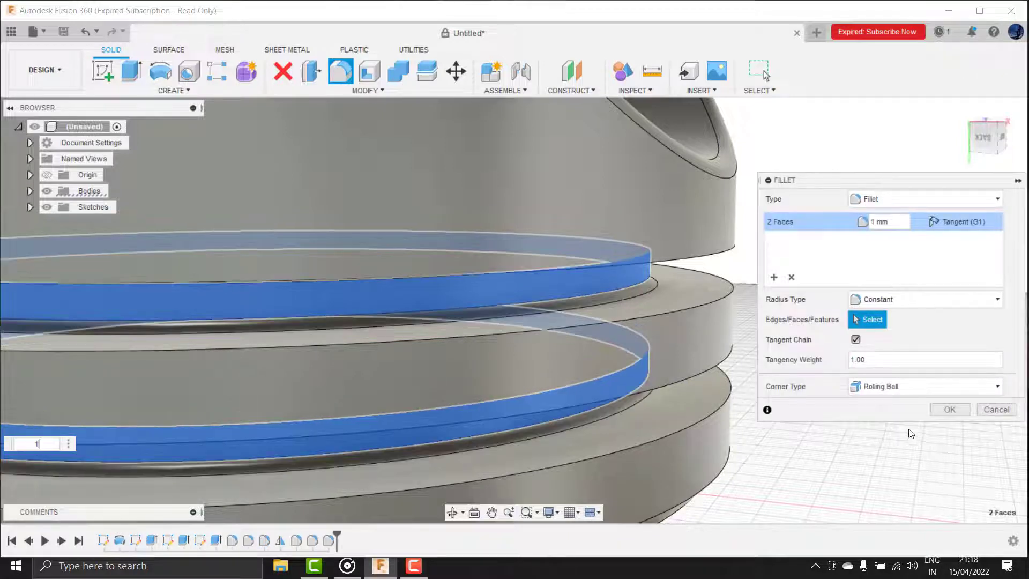
pyautogui.click(949, 410)
pyautogui.moveTo(817, 428); pyautogui.dragTo(600, 498, button='middle')
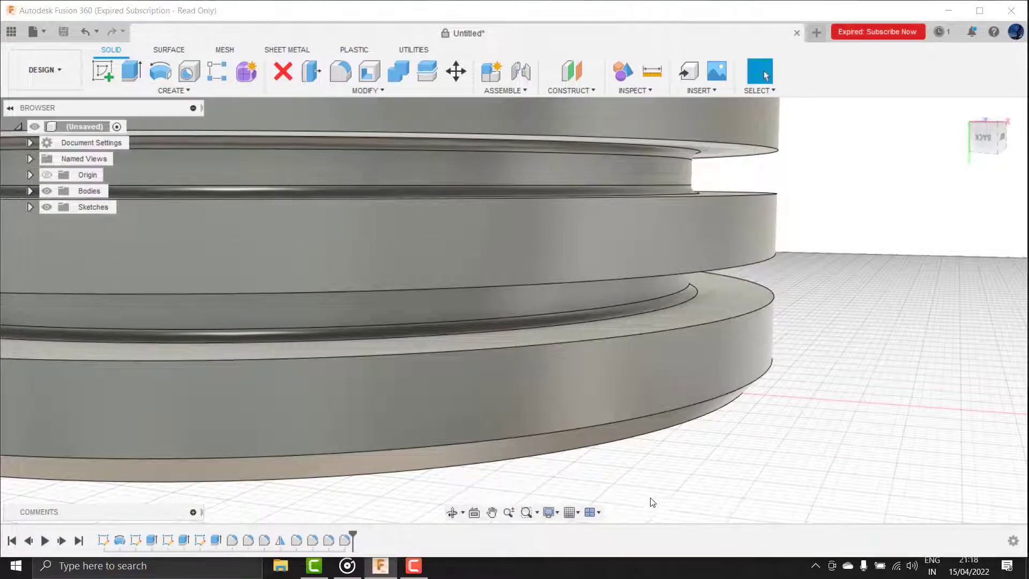
# From the Right view, move the piston body 80 mm upward.
pyautogui.scroll(-5, 650, 498)
pyautogui.scroll(-5, 658, 482)
pyautogui.scroll(-2, 590, 489)
pyautogui.scroll(-2, 590, 489)
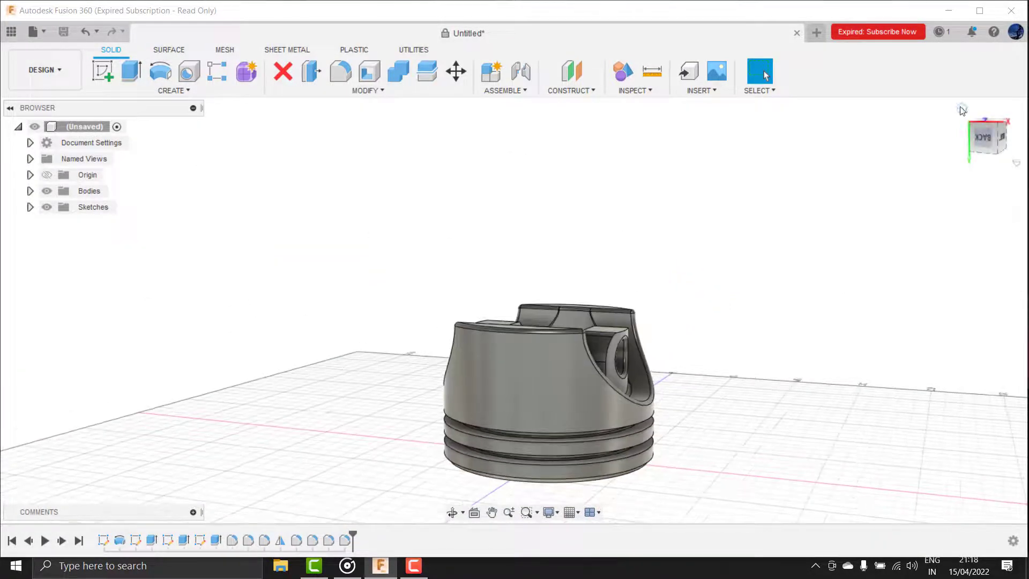
pyautogui.click(963, 108)
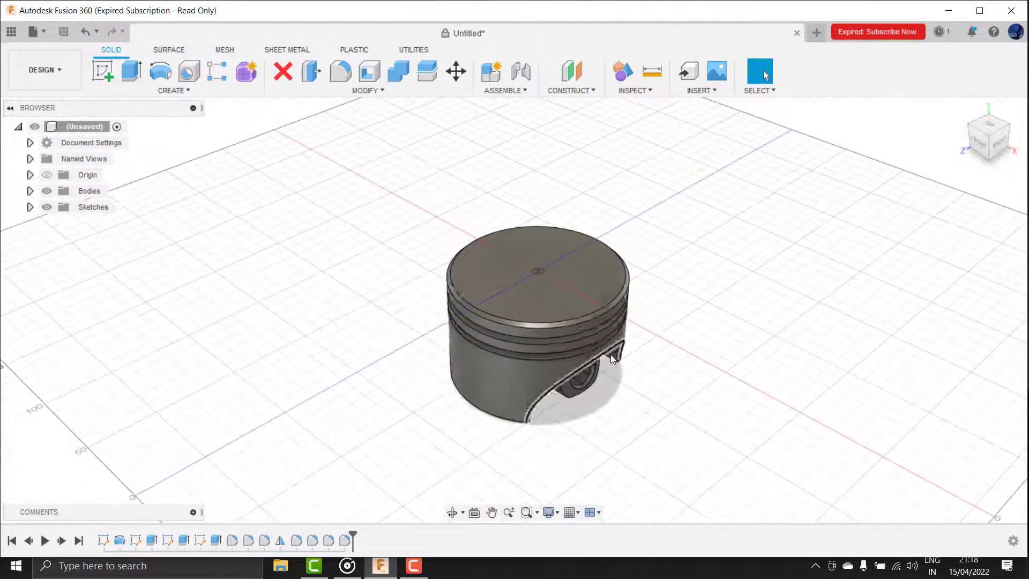
pyautogui.click(998, 146)
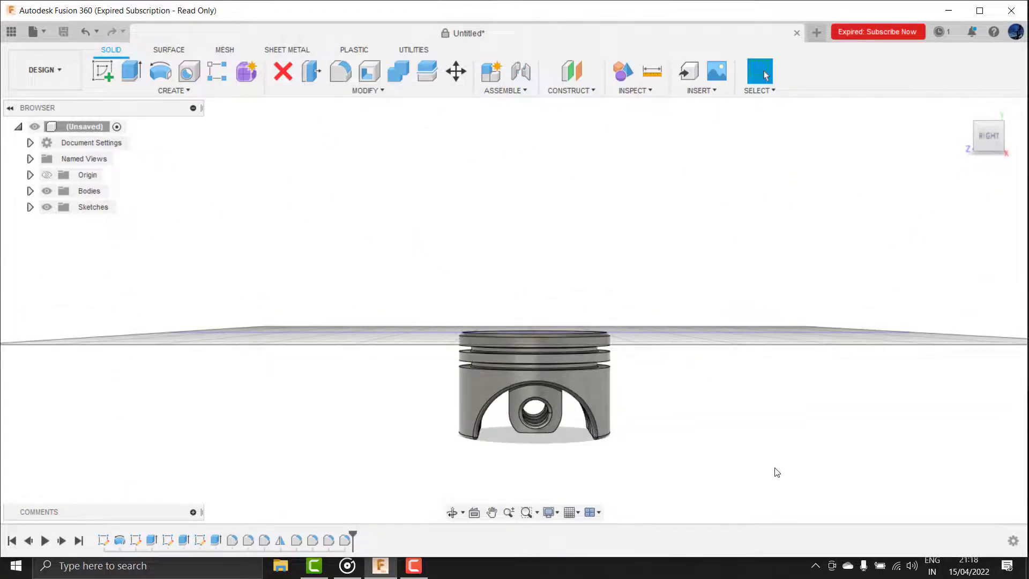
pyautogui.click(457, 71)
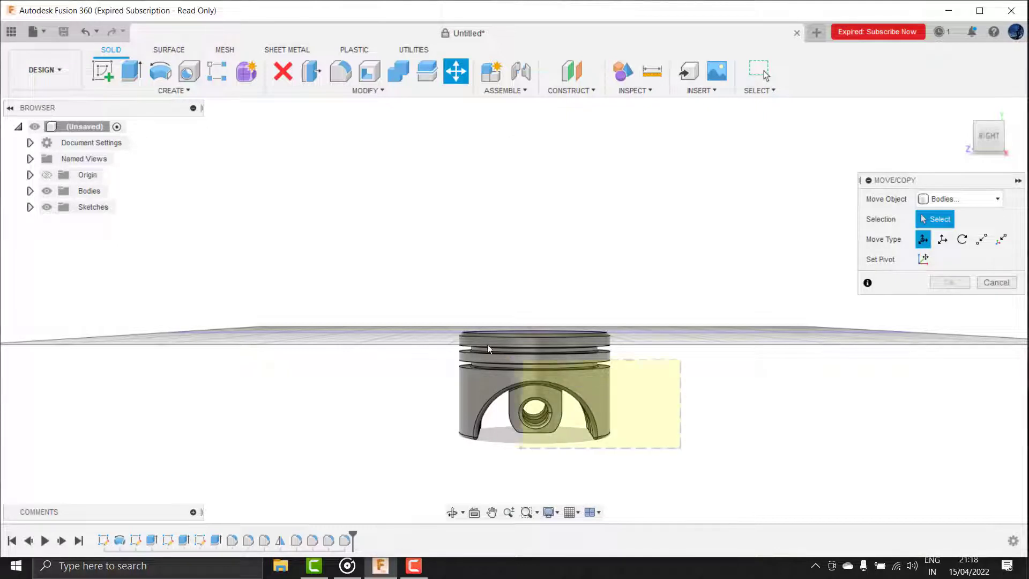
pyautogui.moveTo(705, 429); pyautogui.dragTo(485, 316)
pyautogui.moveTo(536, 379); pyautogui.dragTo(539, 285)
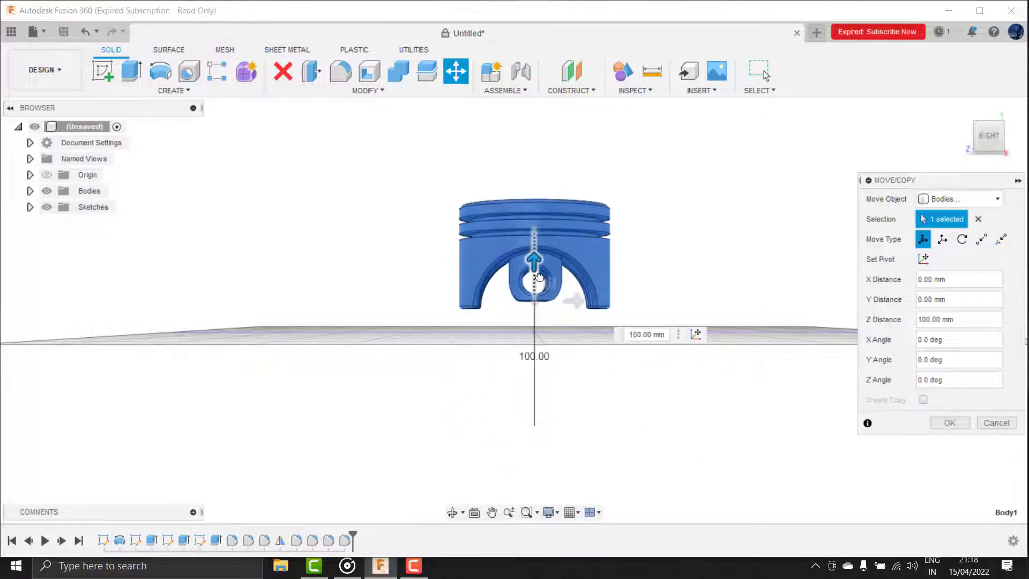
pyautogui.click(949, 424)
# Flip the piston body over about the X axis.
pyautogui.click(963, 110)
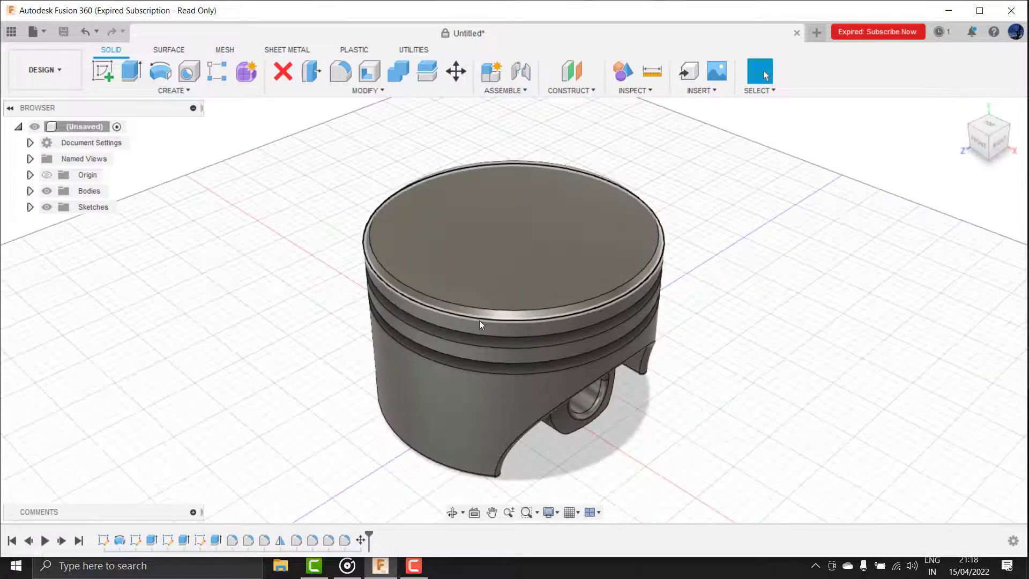
pyautogui.press('m')
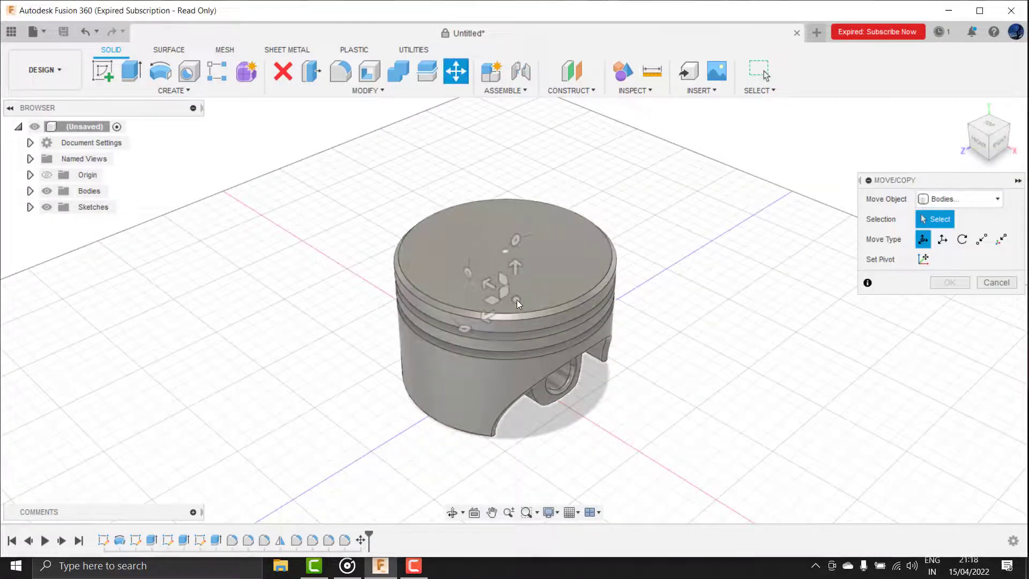
pyautogui.click(504, 268)
pyautogui.moveTo(514, 268)
pyautogui.mouseDown()
pyautogui.moveTo(565, 235)
pyautogui.moveTo(580, 391)
pyautogui.moveTo(551, 379)
pyautogui.moveTo(517, 404)
pyautogui.mouseUp()
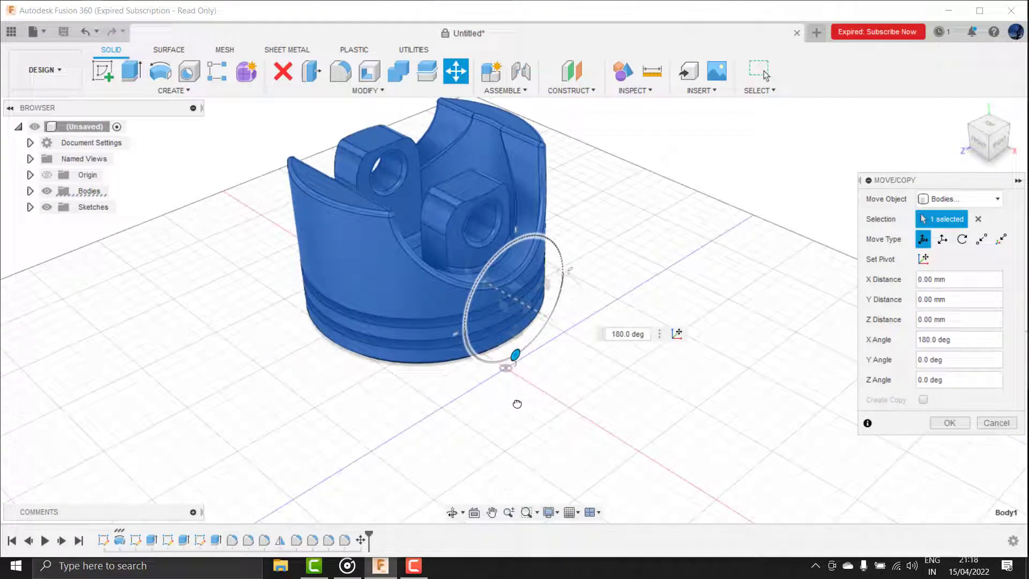
pyautogui.click(949, 423)
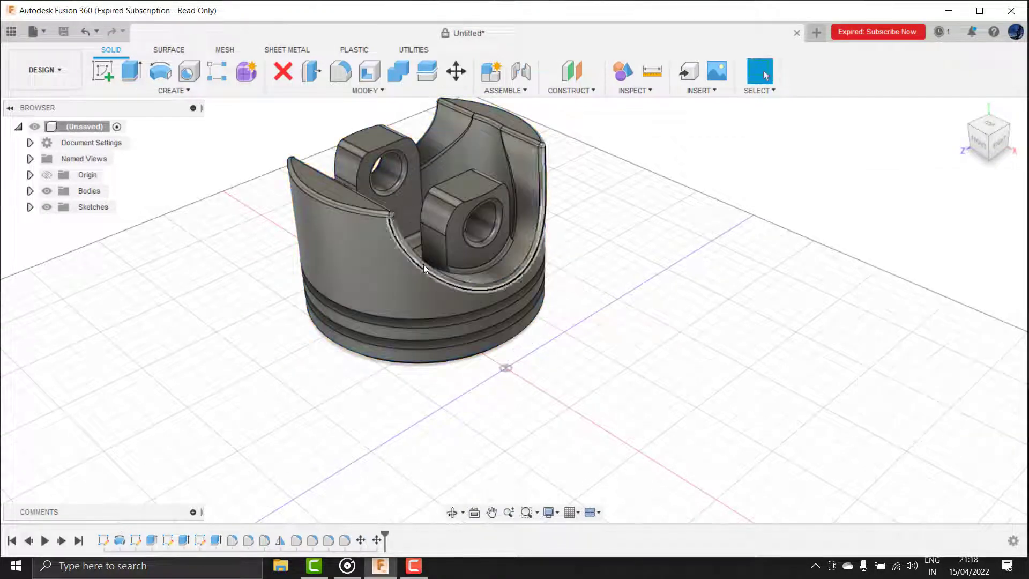
pyautogui.scroll(5, 423, 268)
pyautogui.scroll(-6, 462, 324)
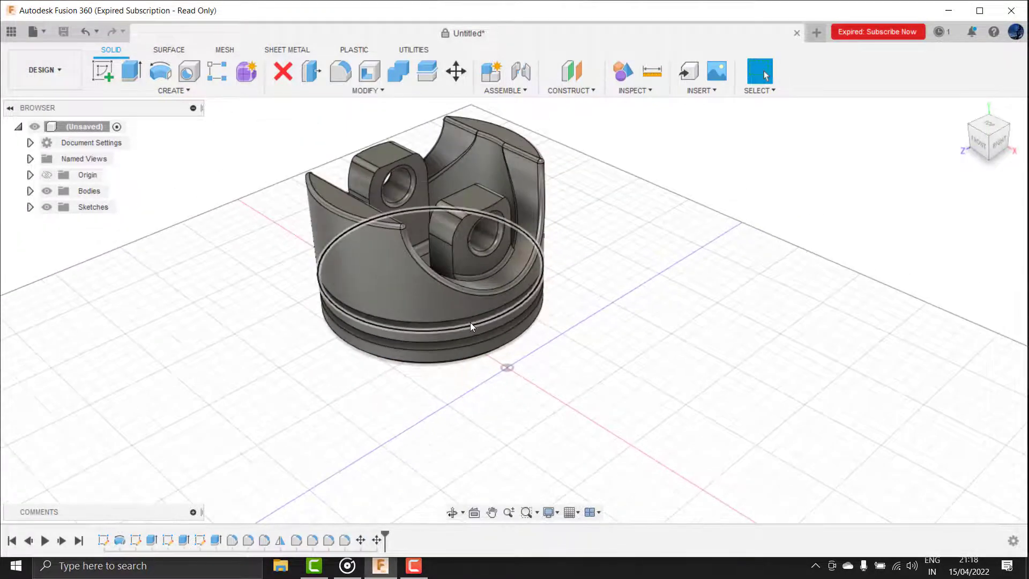
# Slide the piston body 50 mm along X.
pyautogui.click(451, 78)
pyautogui.click(502, 317)
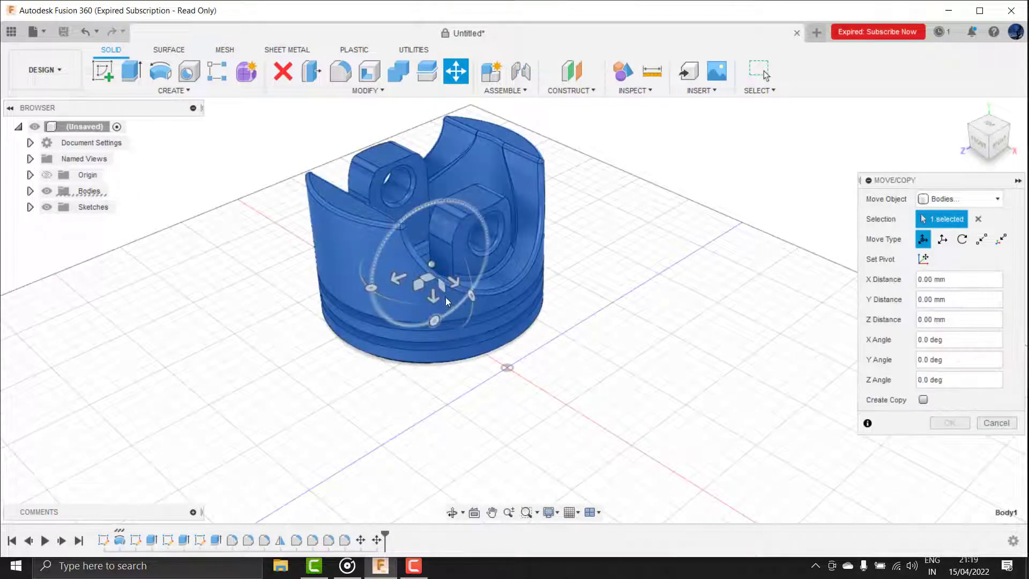
pyautogui.moveTo(453, 283); pyautogui.dragTo(515, 334)
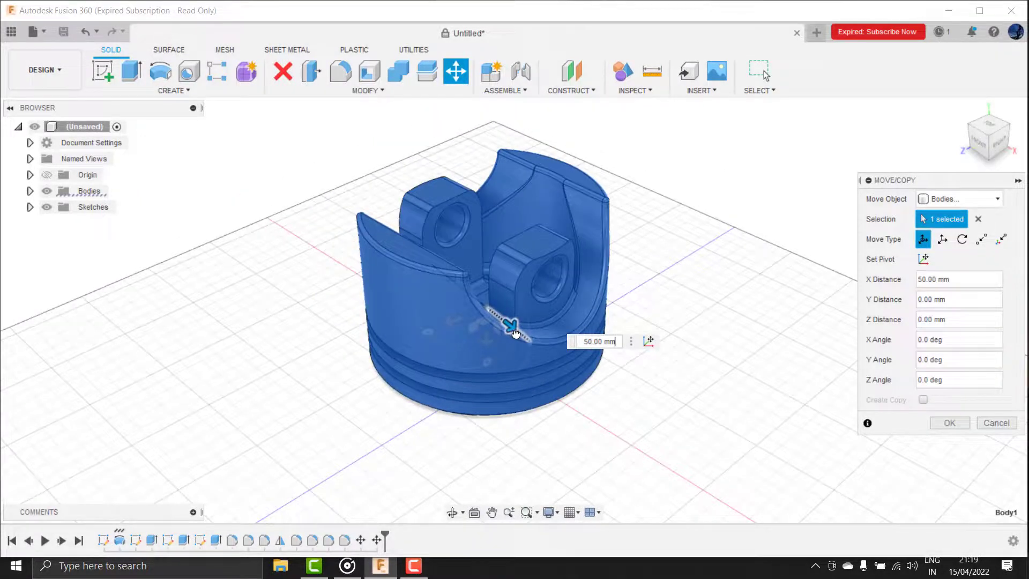
pyautogui.click(949, 423)
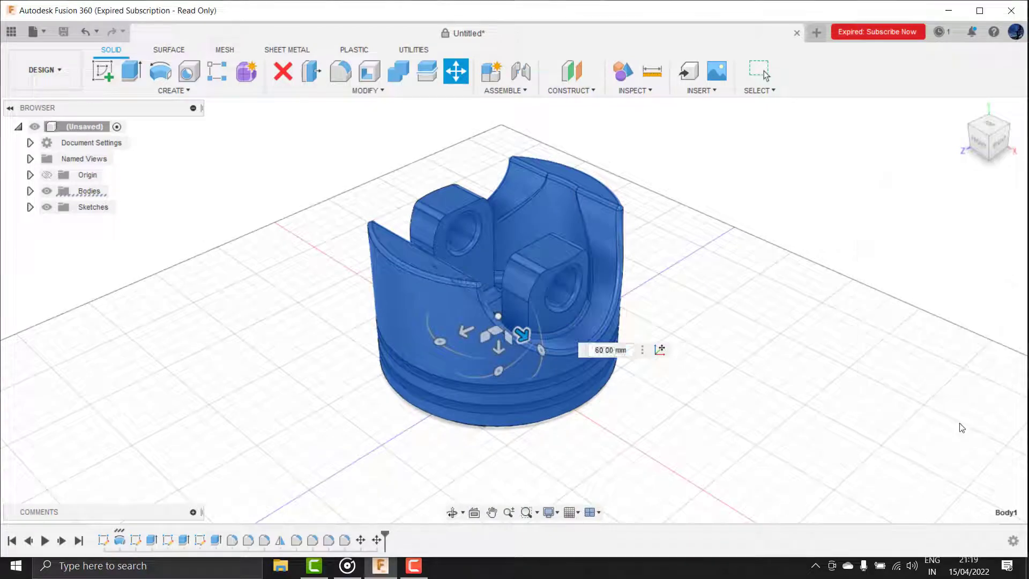
# In the Right view, lower the piston onto the ground plane and shift it along Y.
pyautogui.click(452, 512)
pyautogui.moveTo(472, 342)
pyautogui.mouseDown()
pyautogui.moveTo(561, 308)
pyautogui.moveTo(556, 332)
pyautogui.moveTo(574, 291)
pyautogui.mouseUp()
pyautogui.rightClick(649, 196)
pyautogui.press('Escape')
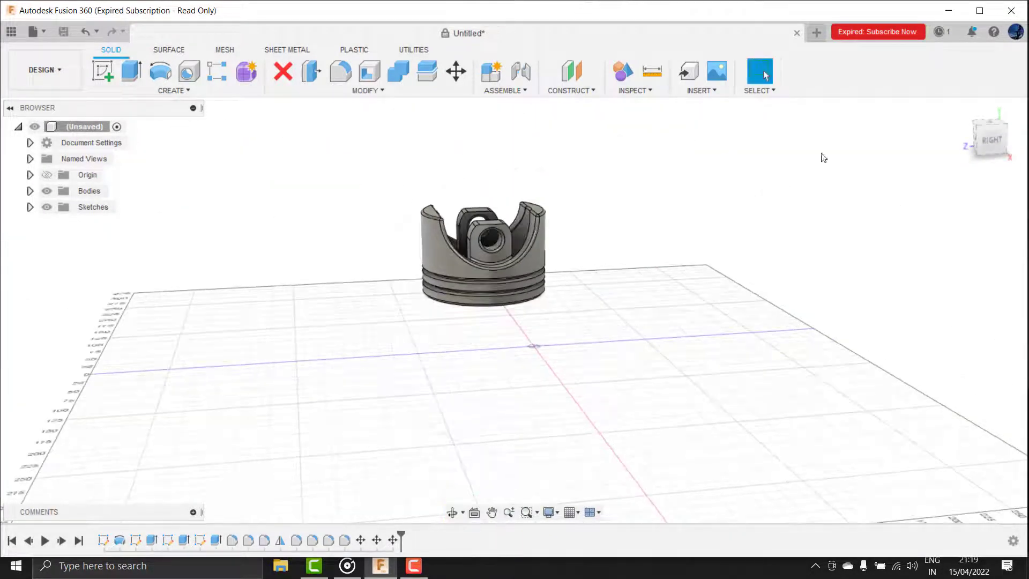
pyautogui.click(990, 138)
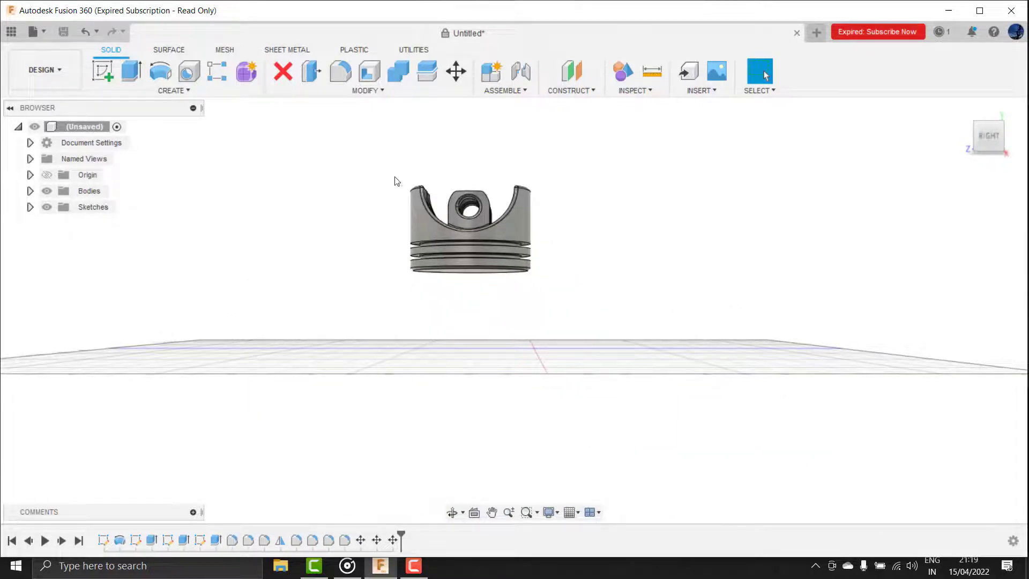
pyautogui.click(456, 70)
pyautogui.click(471, 260)
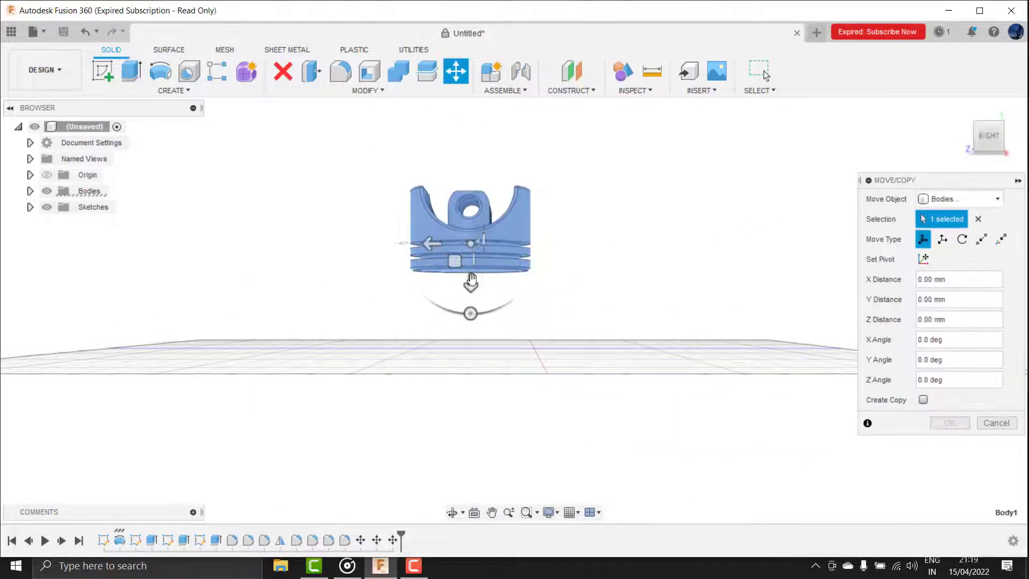
pyautogui.moveTo(483, 303); pyautogui.dragTo(499, 331)
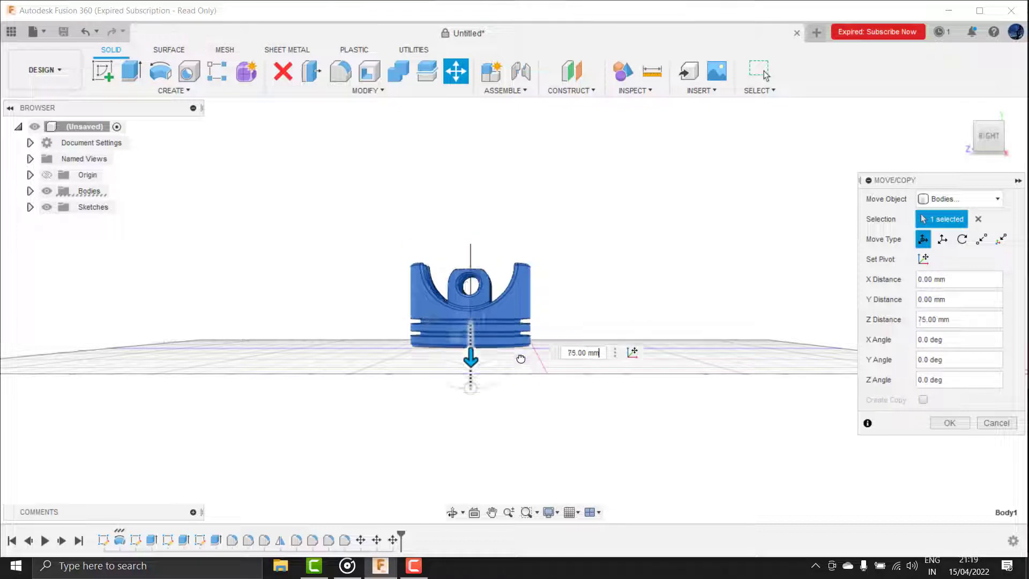
pyautogui.moveTo(432, 320); pyautogui.dragTo(504, 319)
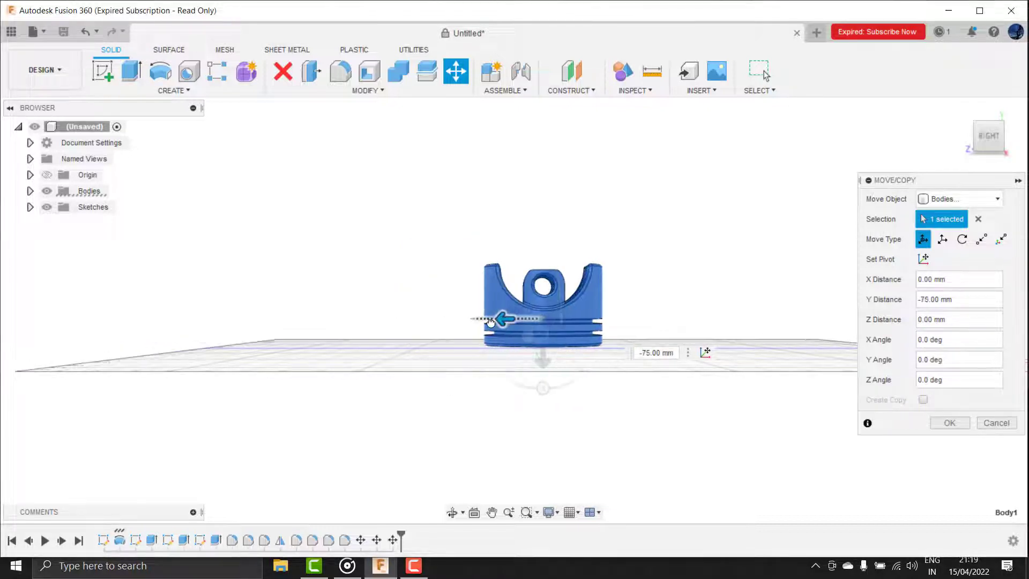
pyautogui.click(949, 422)
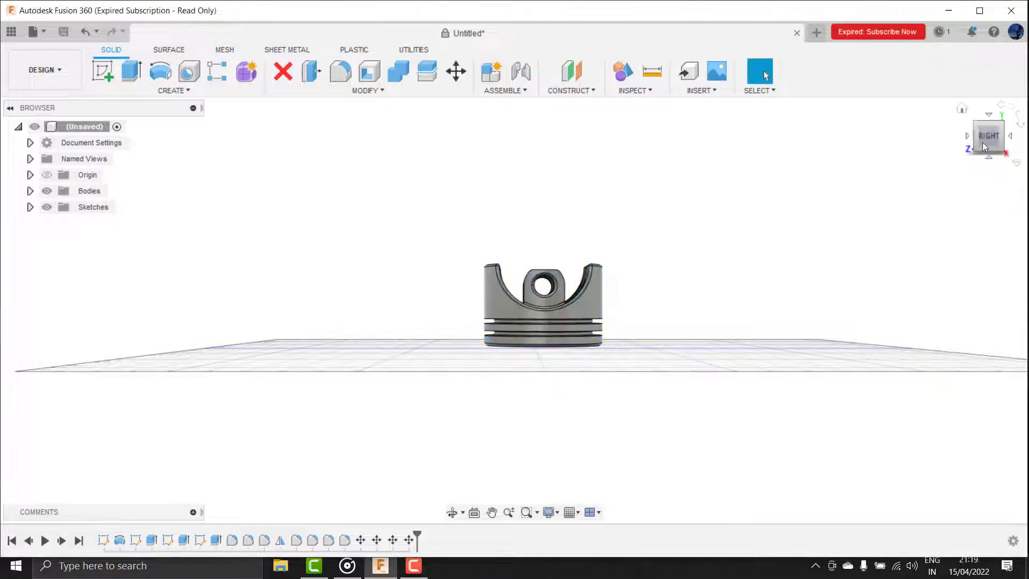
# Orbit to a low front view of the piston and switch to the Render workspace.
pyautogui.click(961, 109)
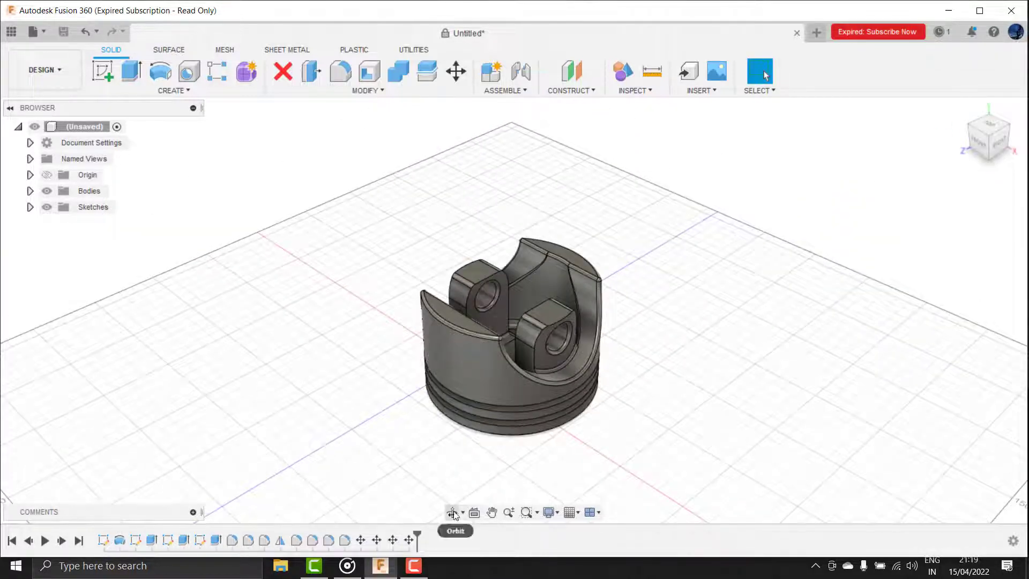
pyautogui.click(452, 512)
pyautogui.moveTo(637, 313)
pyautogui.mouseDown()
pyautogui.moveTo(599, 306)
pyautogui.moveTo(673, 291)
pyautogui.moveTo(652, 300)
pyautogui.moveTo(618, 235)
pyautogui.mouseUp()
pyautogui.rightClick(618, 236)
pyautogui.click(662, 229)
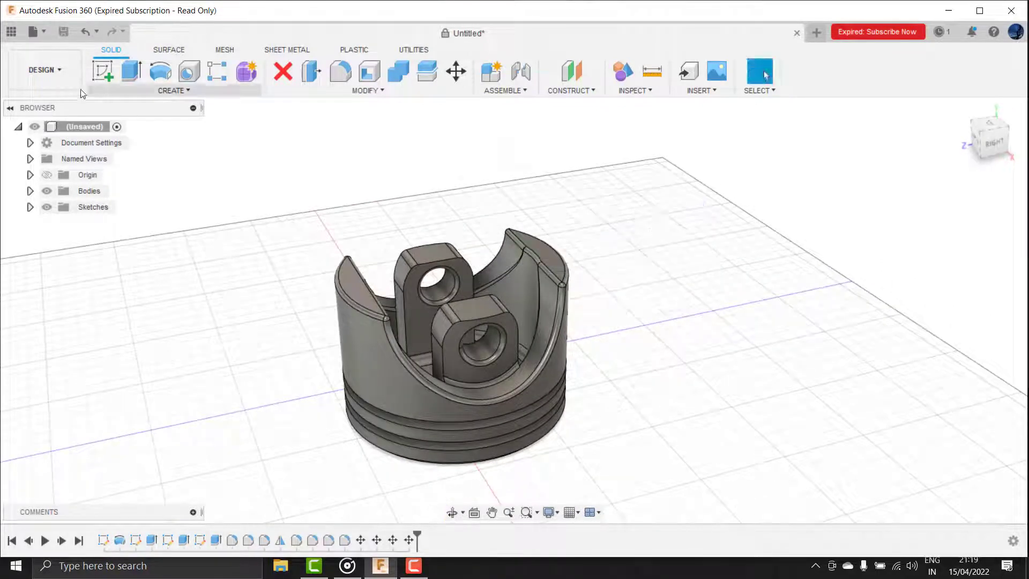
pyautogui.click(70, 78)
pyautogui.click(38, 150)
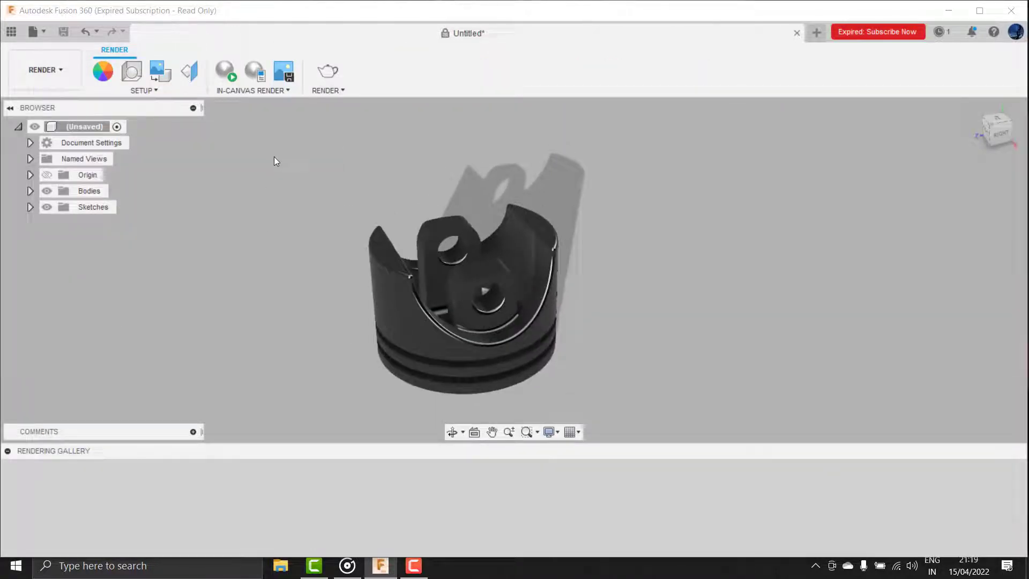
# Briefly run the in-canvas live render, open the appearance library, then stop the render.
pyautogui.click(225, 70)
pyautogui.click(102, 78)
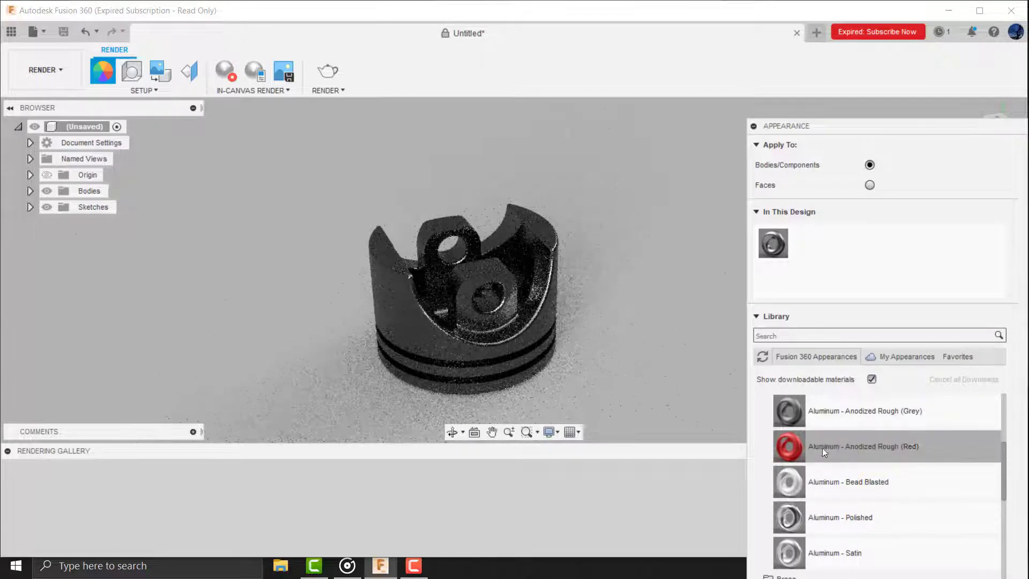
pyautogui.scroll(-5, 822, 449)
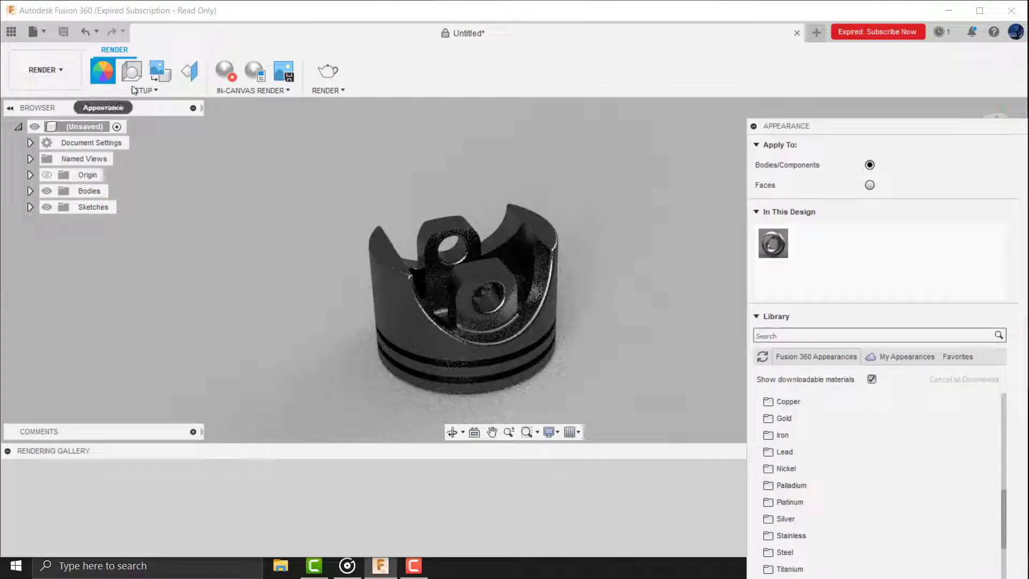
pyautogui.click(225, 70)
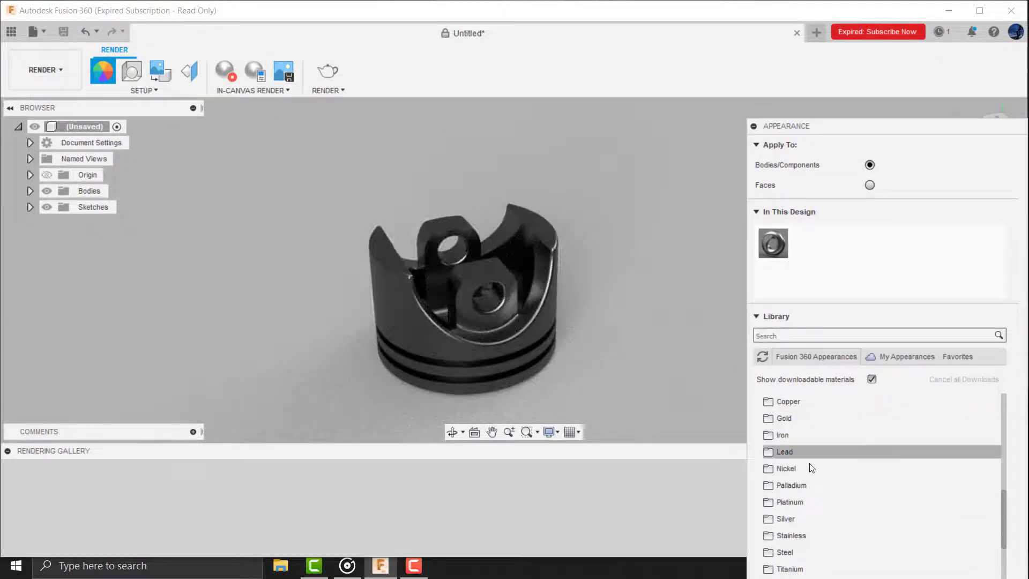
# Find Aluminum - Polished in the Metal folder and apply it to the piston body.
pyautogui.scroll(-3, 803, 450)
pyautogui.scroll(6, 802, 452)
pyautogui.scroll(5, 802, 452)
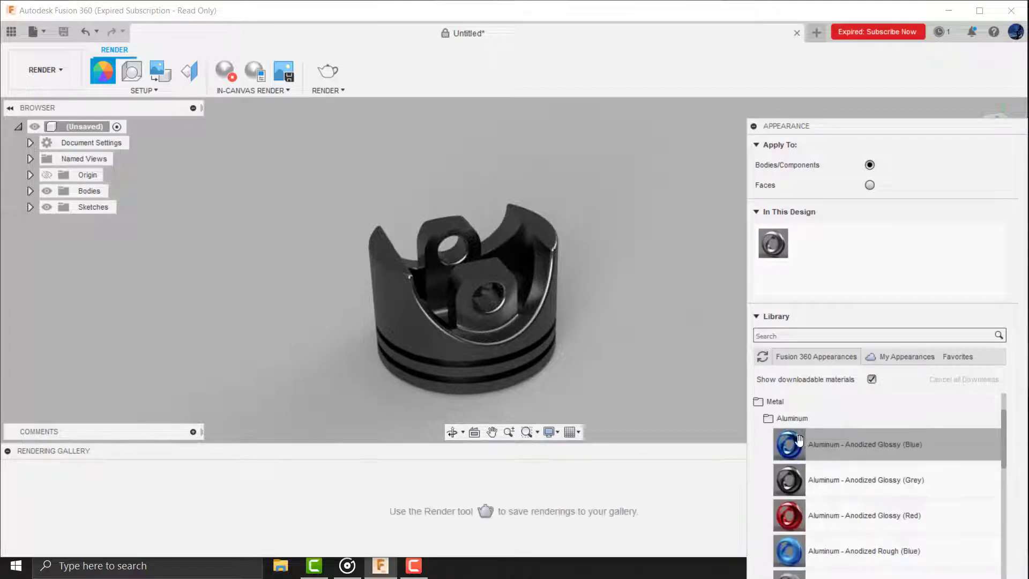
pyautogui.scroll(3, 802, 451)
pyautogui.click(776, 453)
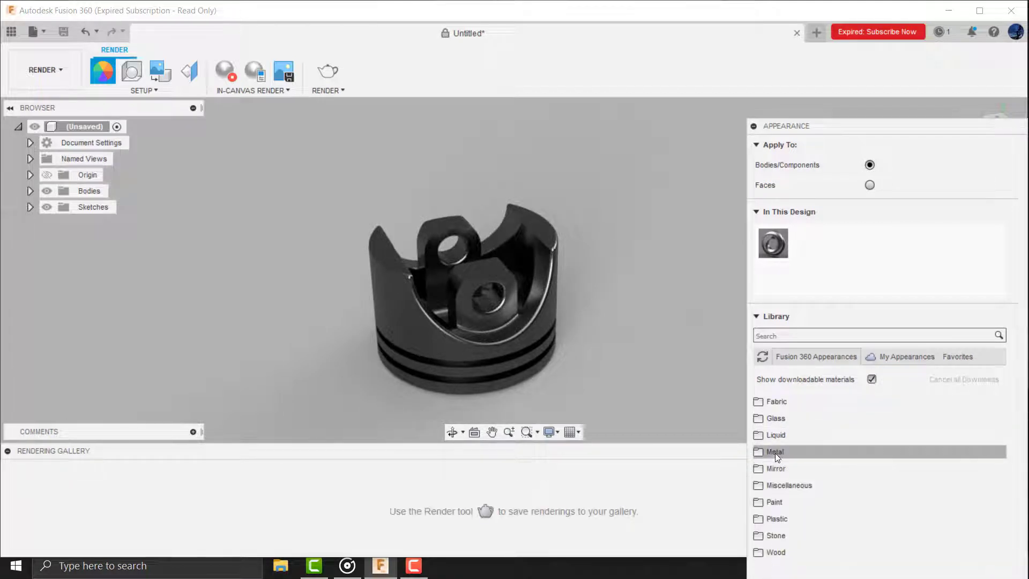
pyautogui.click(775, 453)
pyautogui.scroll(-3, 810, 509)
pyautogui.scroll(-3, 810, 509)
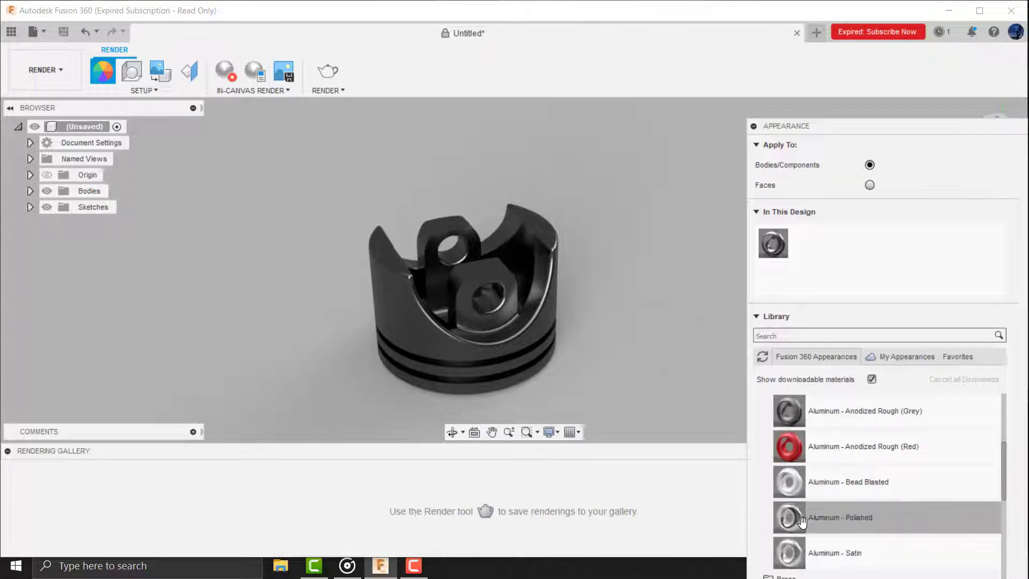
pyautogui.moveTo(802, 521); pyautogui.dragTo(508, 381)
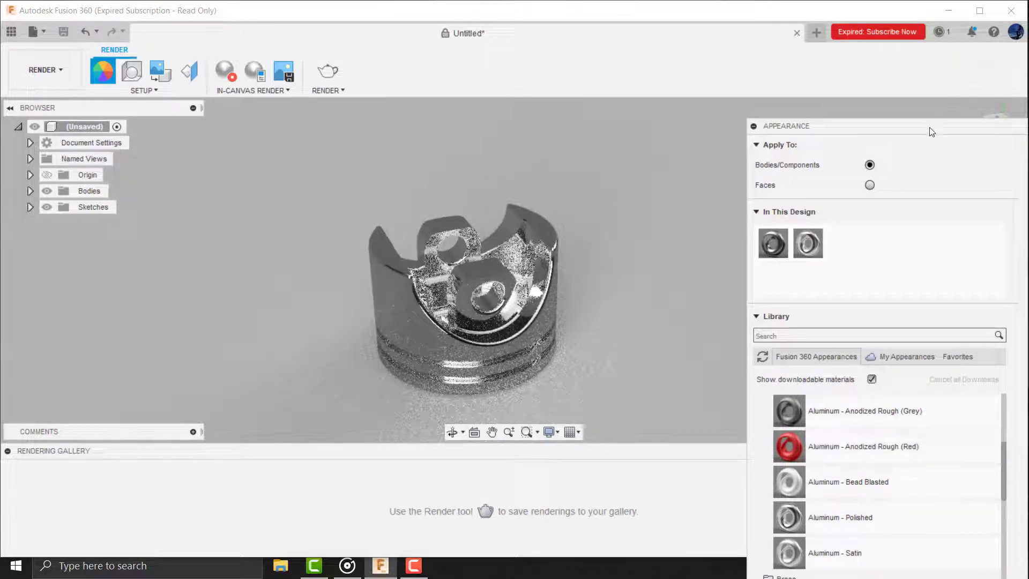
# Orbit to a more top-down view and move the Appearance panel aside while the render refines.
pyautogui.moveTo(932, 132)
pyautogui.mouseDown()
pyautogui.moveTo(532, 134)
pyautogui.moveTo(839, 118)
pyautogui.mouseUp()
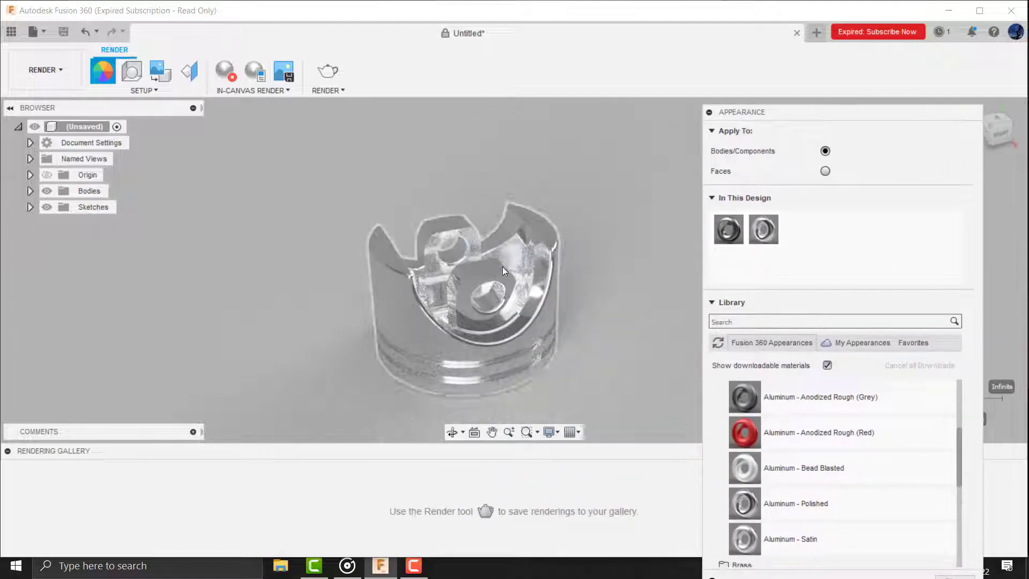
pyautogui.keyDown('shift'); pyautogui.moveTo(491, 346); pyautogui.dragTo(629, 349, button='middle'); pyautogui.keyUp('shift')
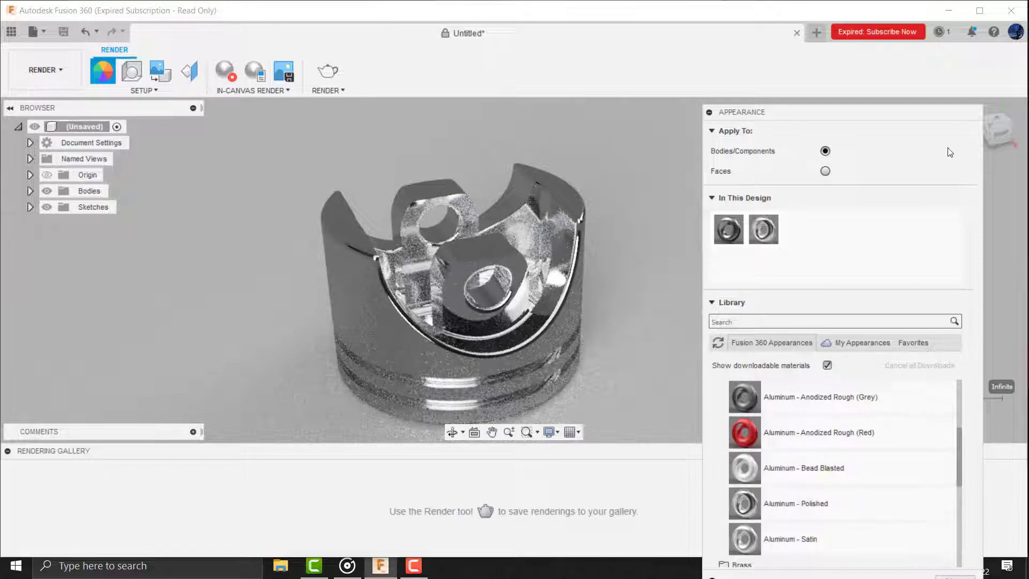
pyautogui.moveTo(930, 116)
pyautogui.mouseDown()
pyautogui.moveTo(437, 137)
pyautogui.moveTo(214, 131)
pyautogui.mouseUp()
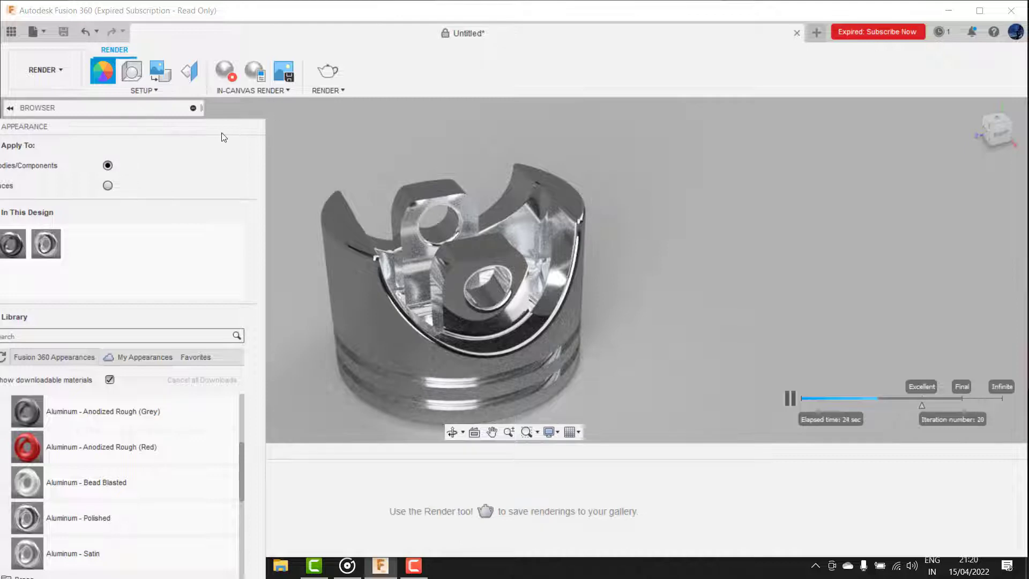
pyautogui.moveTo(234, 126); pyautogui.dragTo(268, 69)
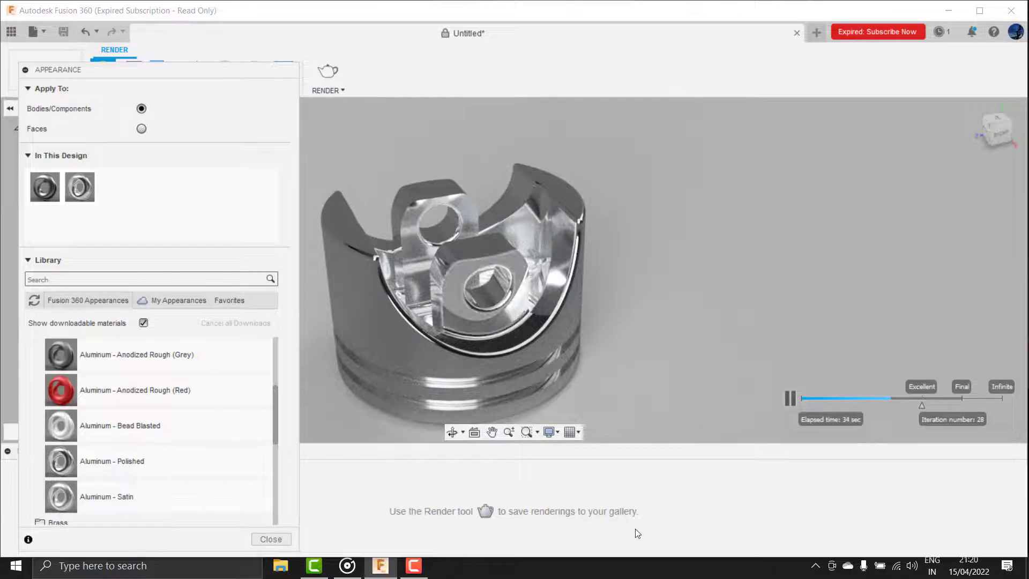
pyautogui.moveTo(161, 72); pyautogui.dragTo(857, 80)
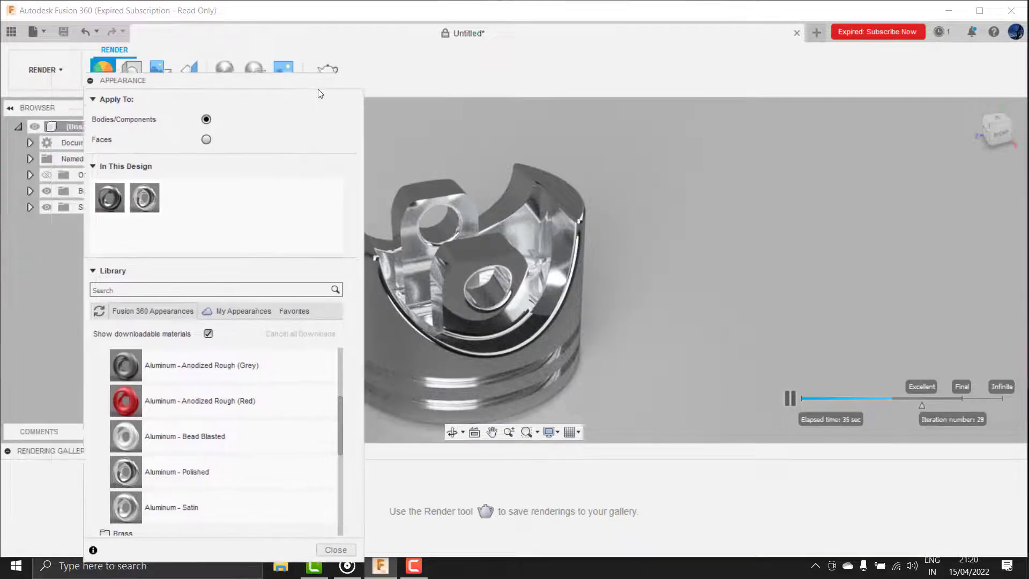